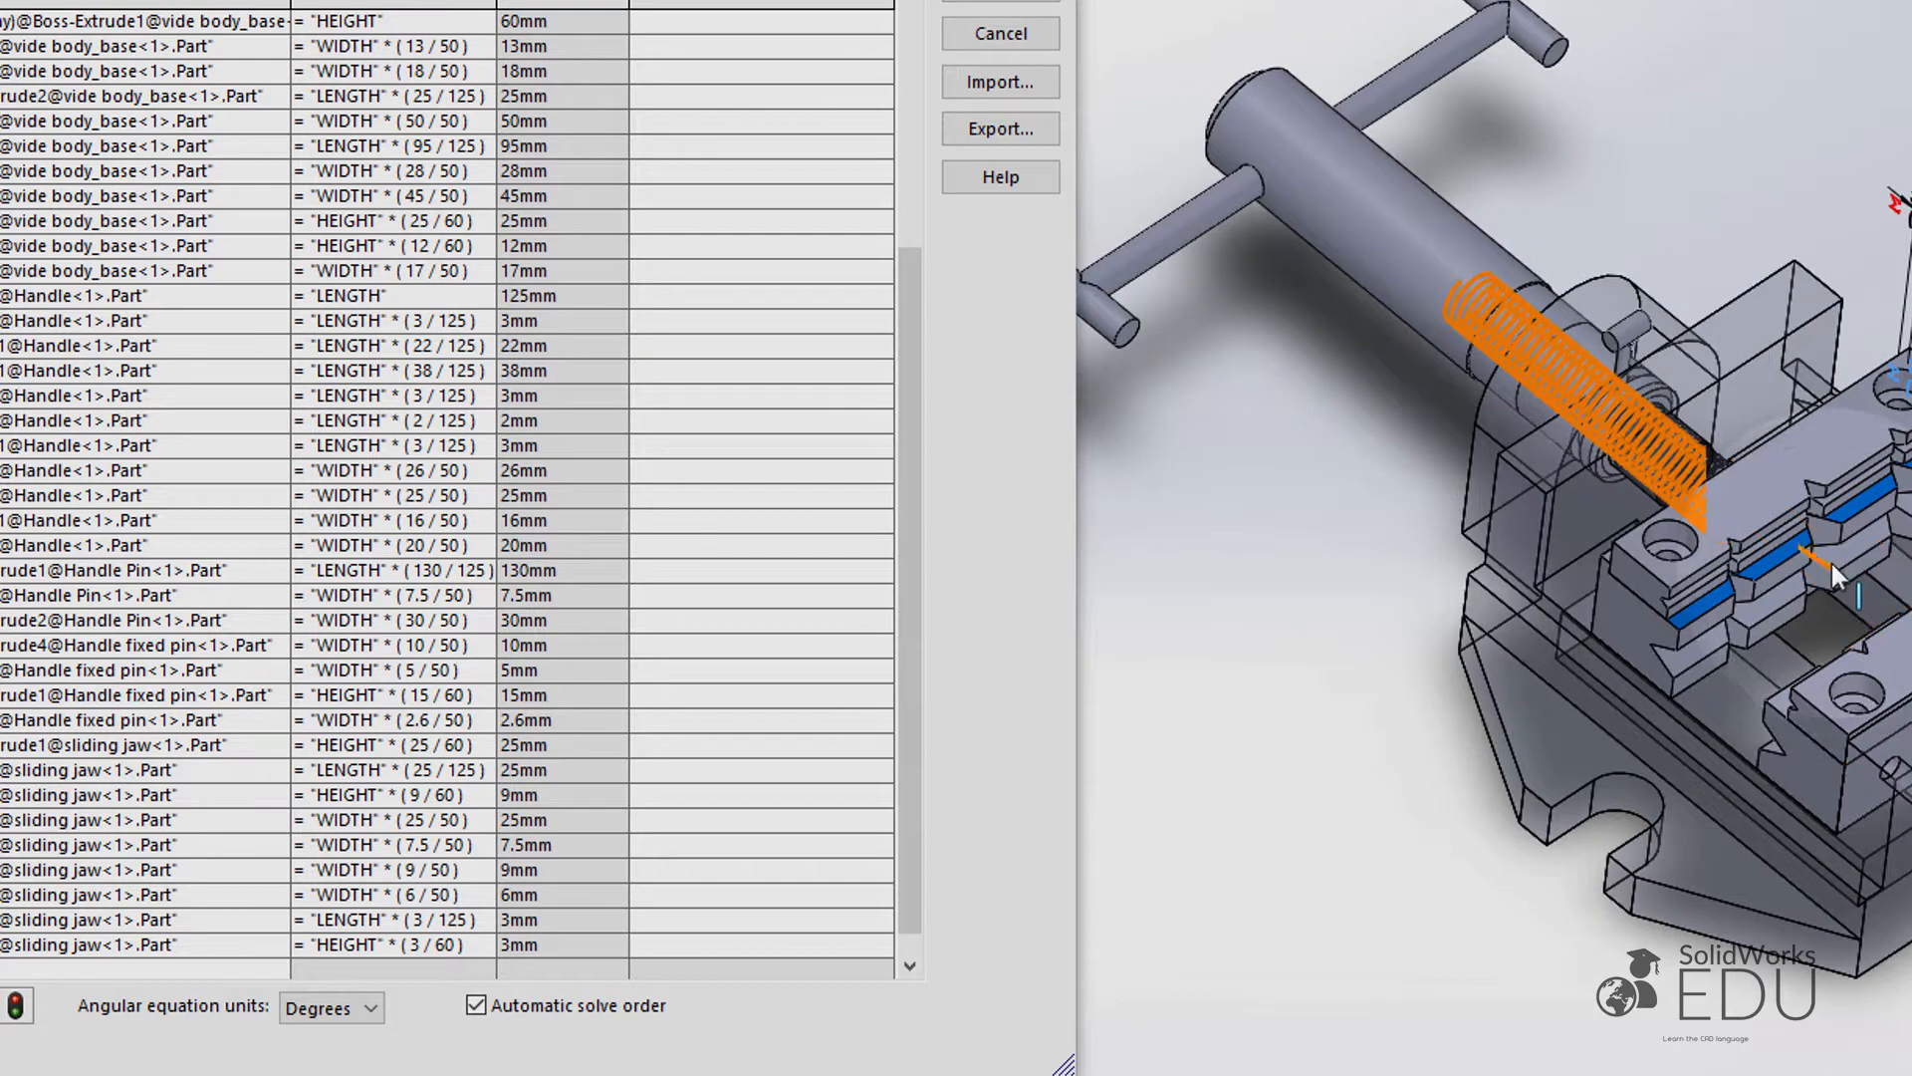
Step: Show the dimensions of the sliding jaw's base extrusion and accept the dimension equations
{"action": "scroll", "coordinate": [1830, 560], "scroll_direction": "down", "scroll_amount": 5}
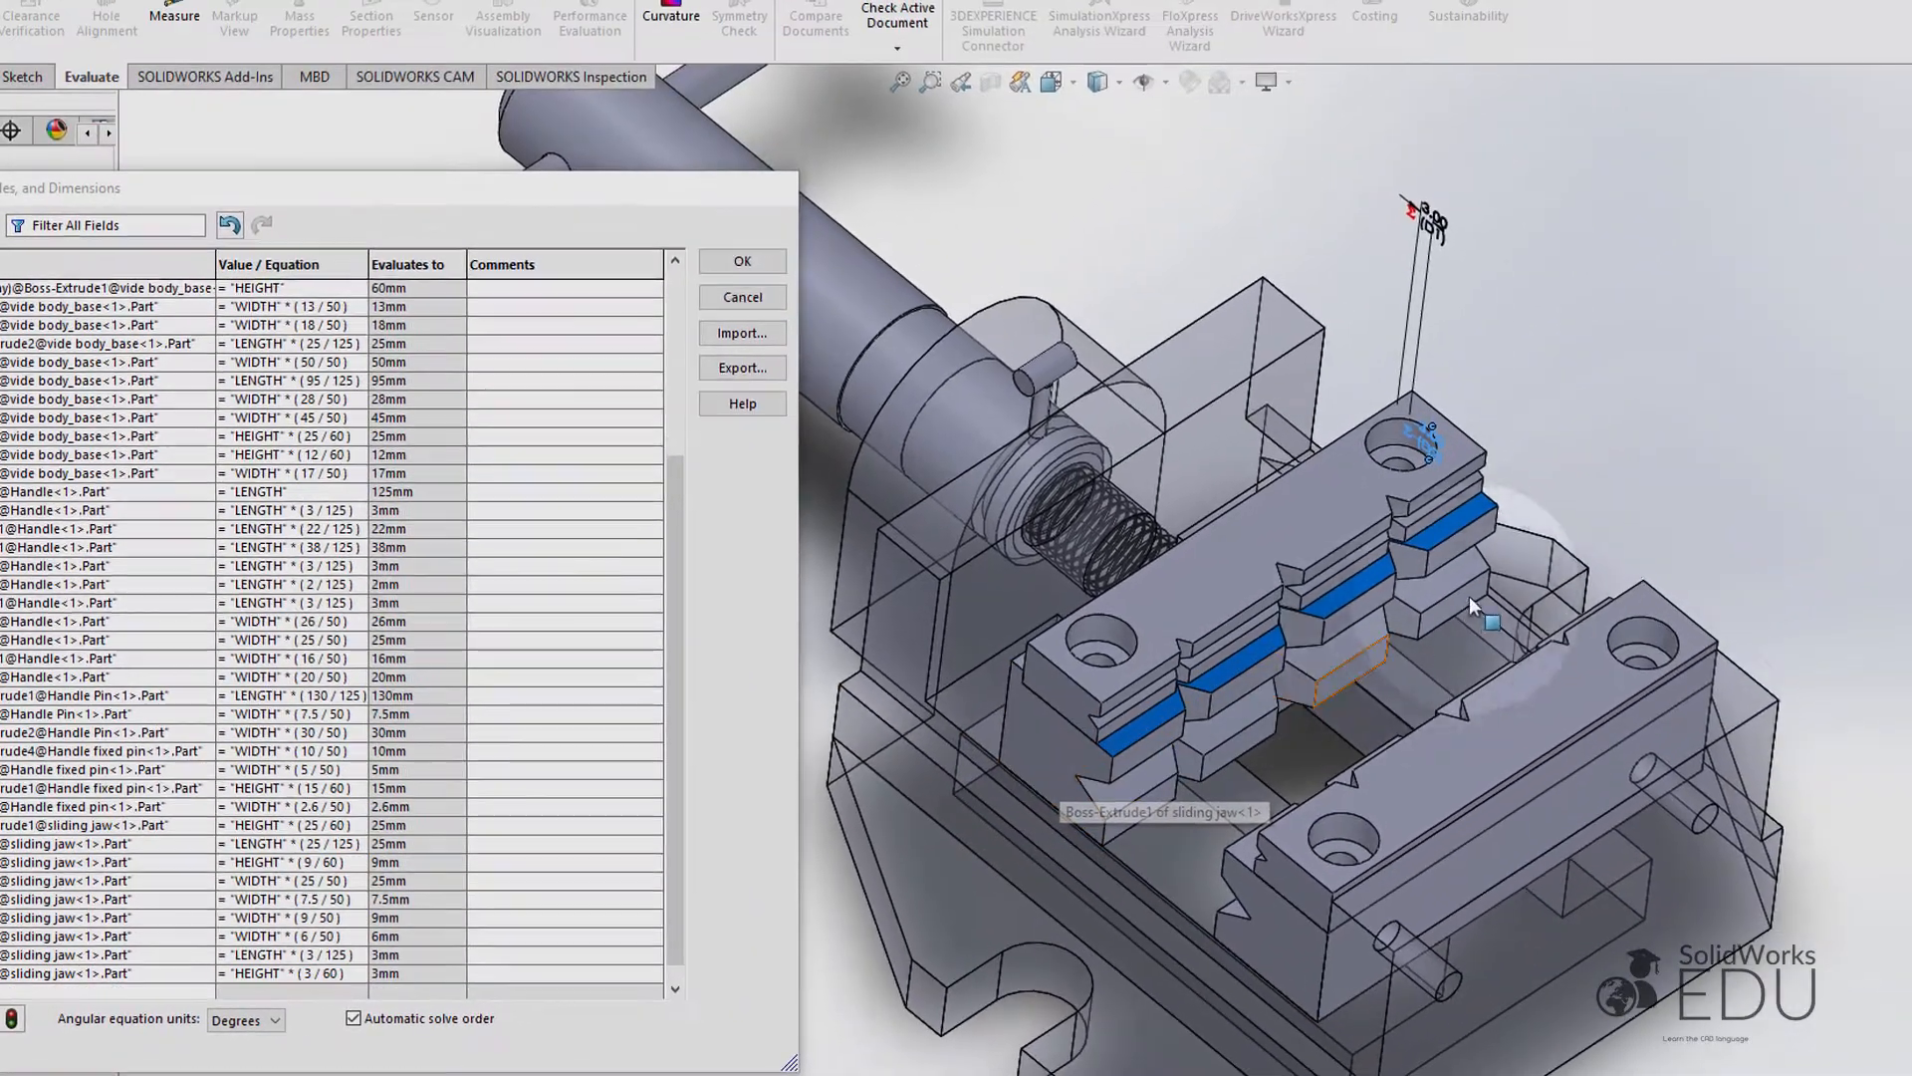
{"action": "left_click", "coordinate": [1139, 751]}
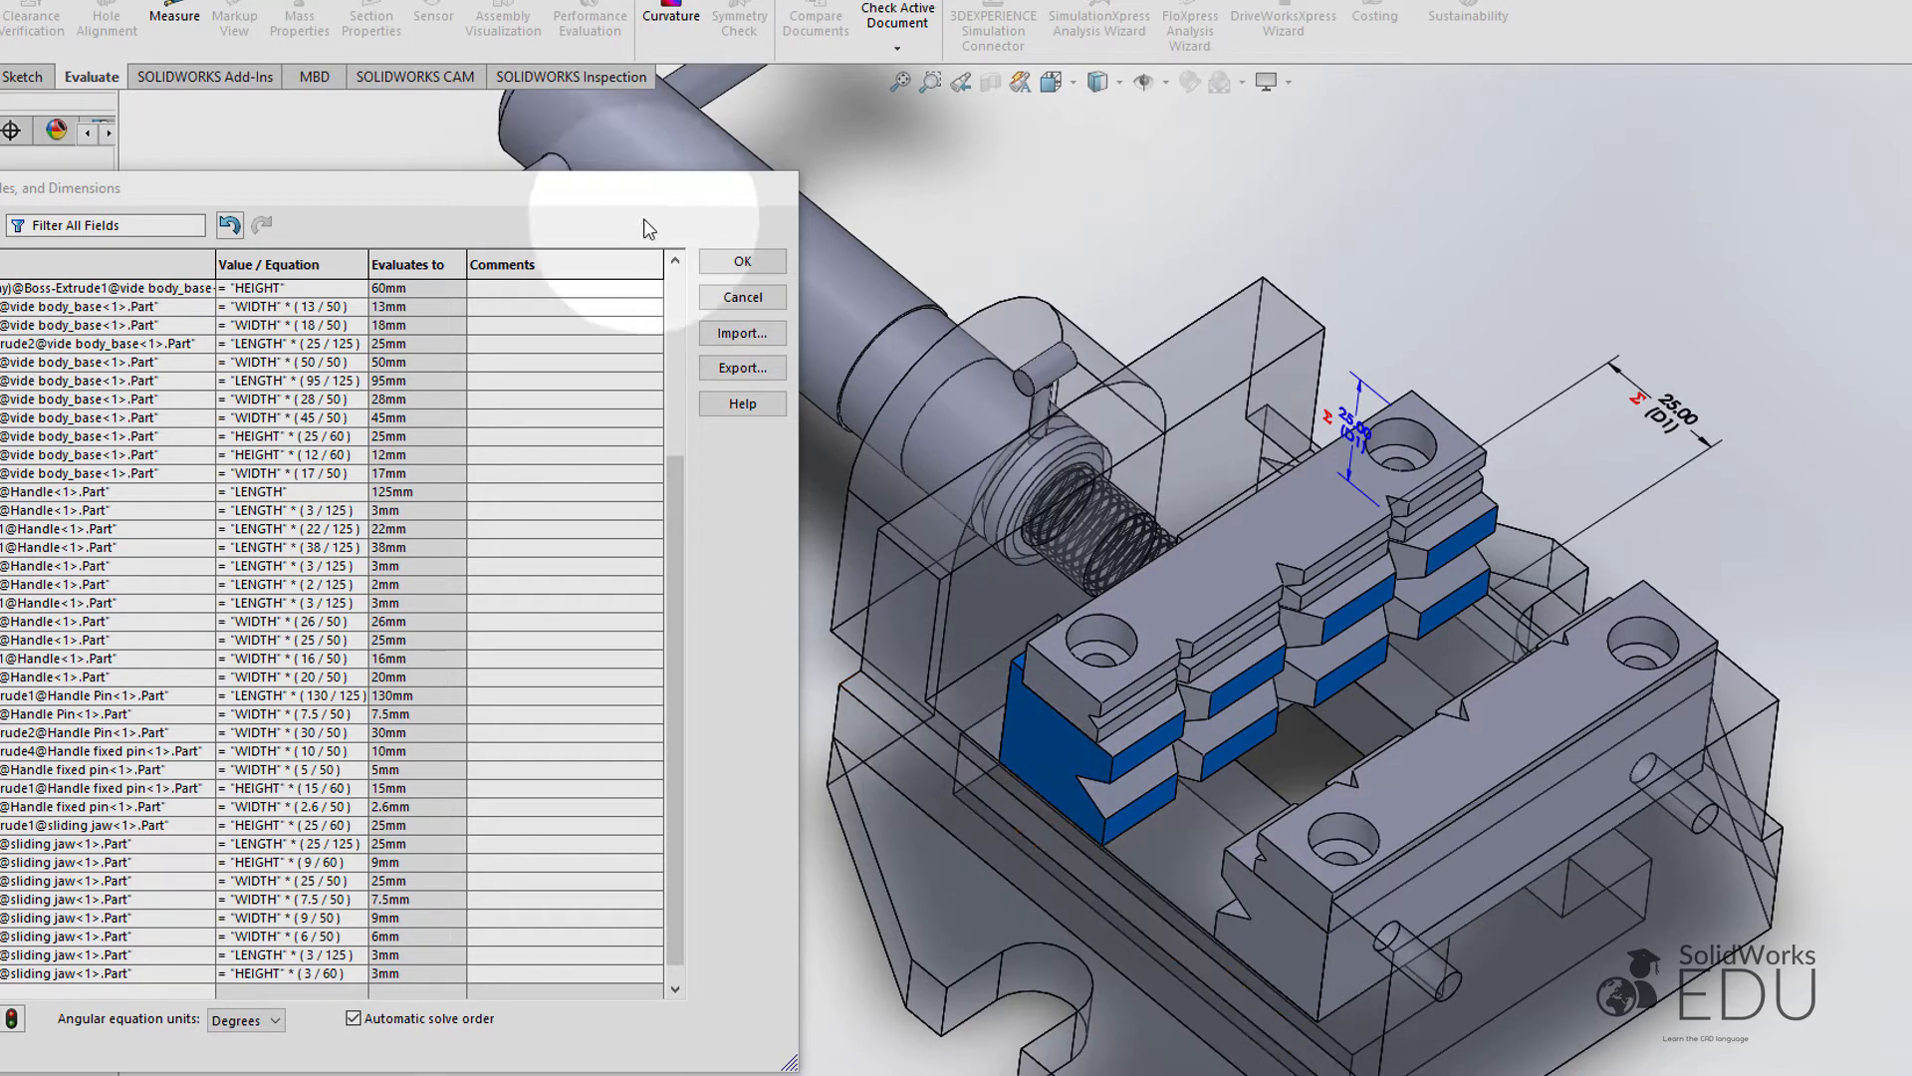
{"action": "left_click", "coordinate": [732, 261]}
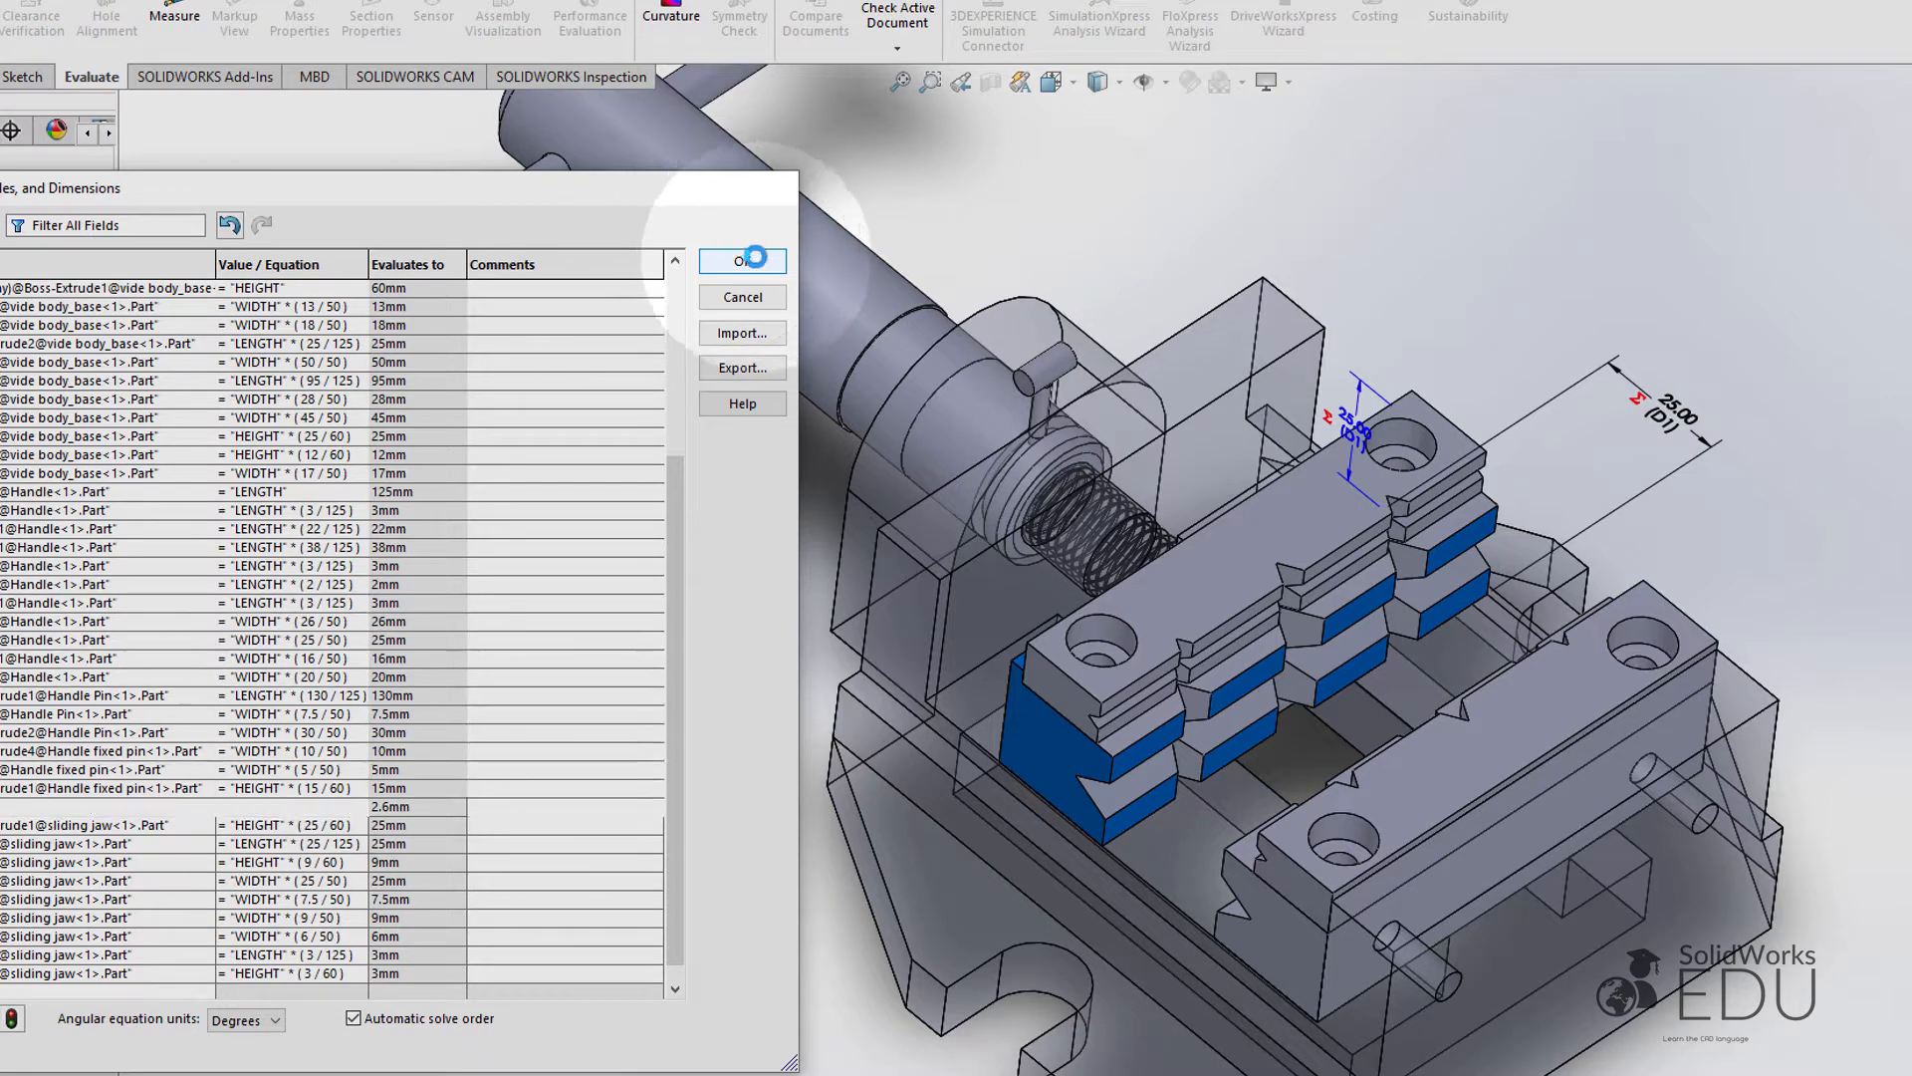
Step: Turn off the transparency of the vice body base component
{"action": "left_click", "coordinate": [1215, 361]}
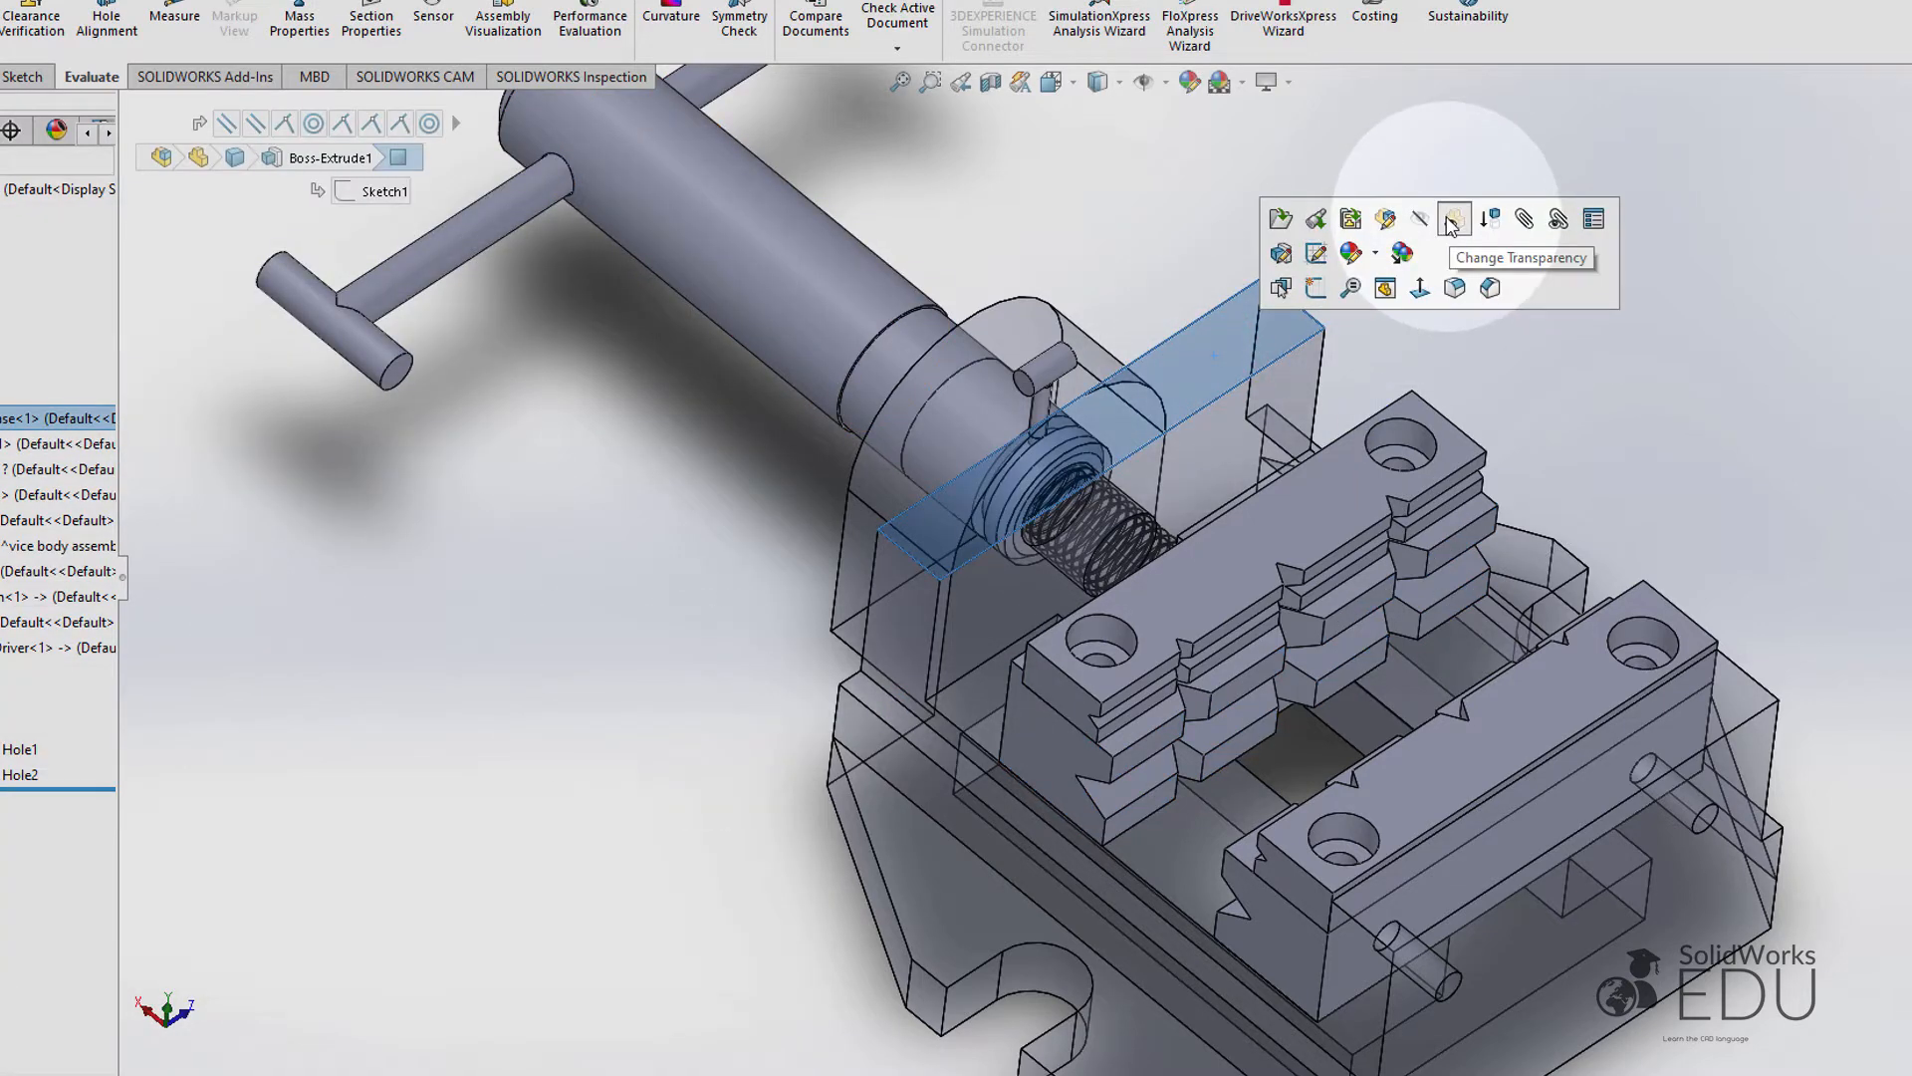
{"action": "left_click", "coordinate": [1452, 219]}
{"action": "left_click", "coordinate": [481, 715]}
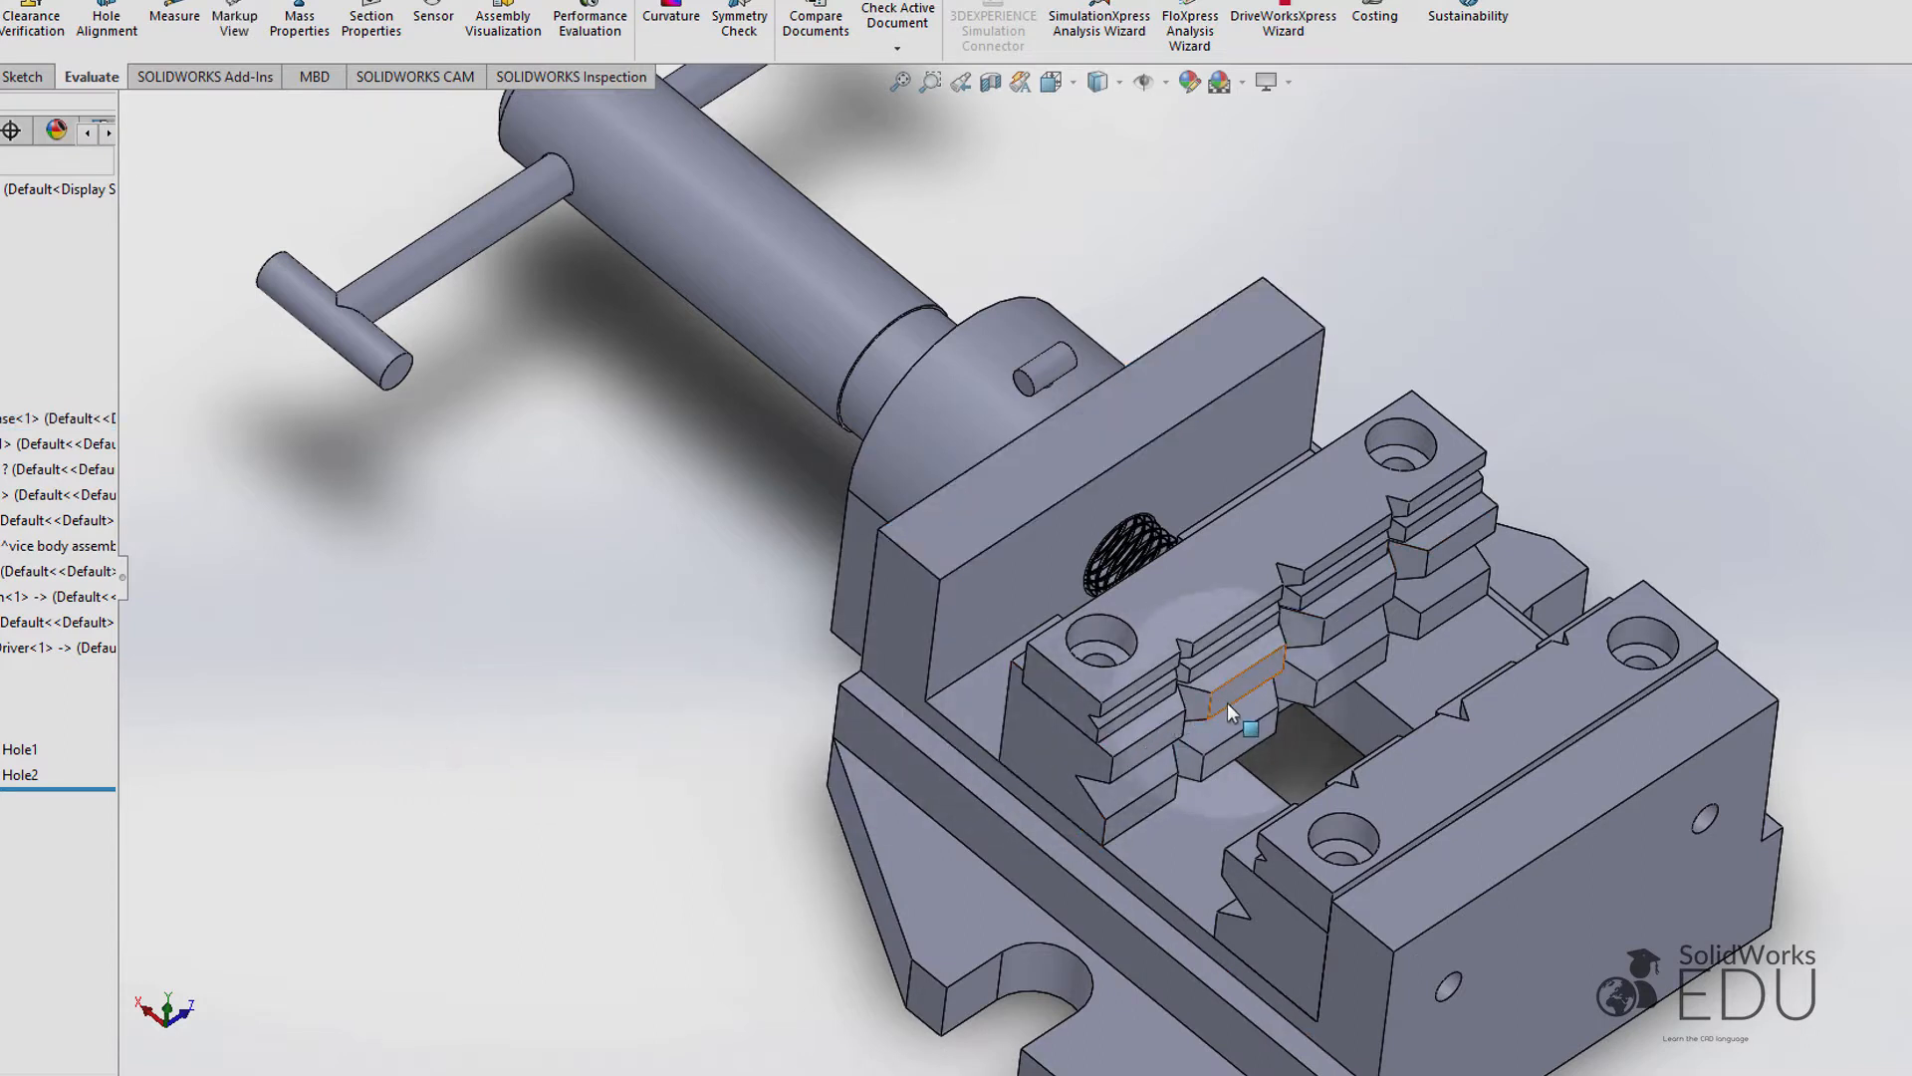
Step: Start editing the sliding jaw part in the context of the assembly
{"action": "middle_click_drag", "start_coordinate": [1253, 719], "coordinate": [1261, 642]}
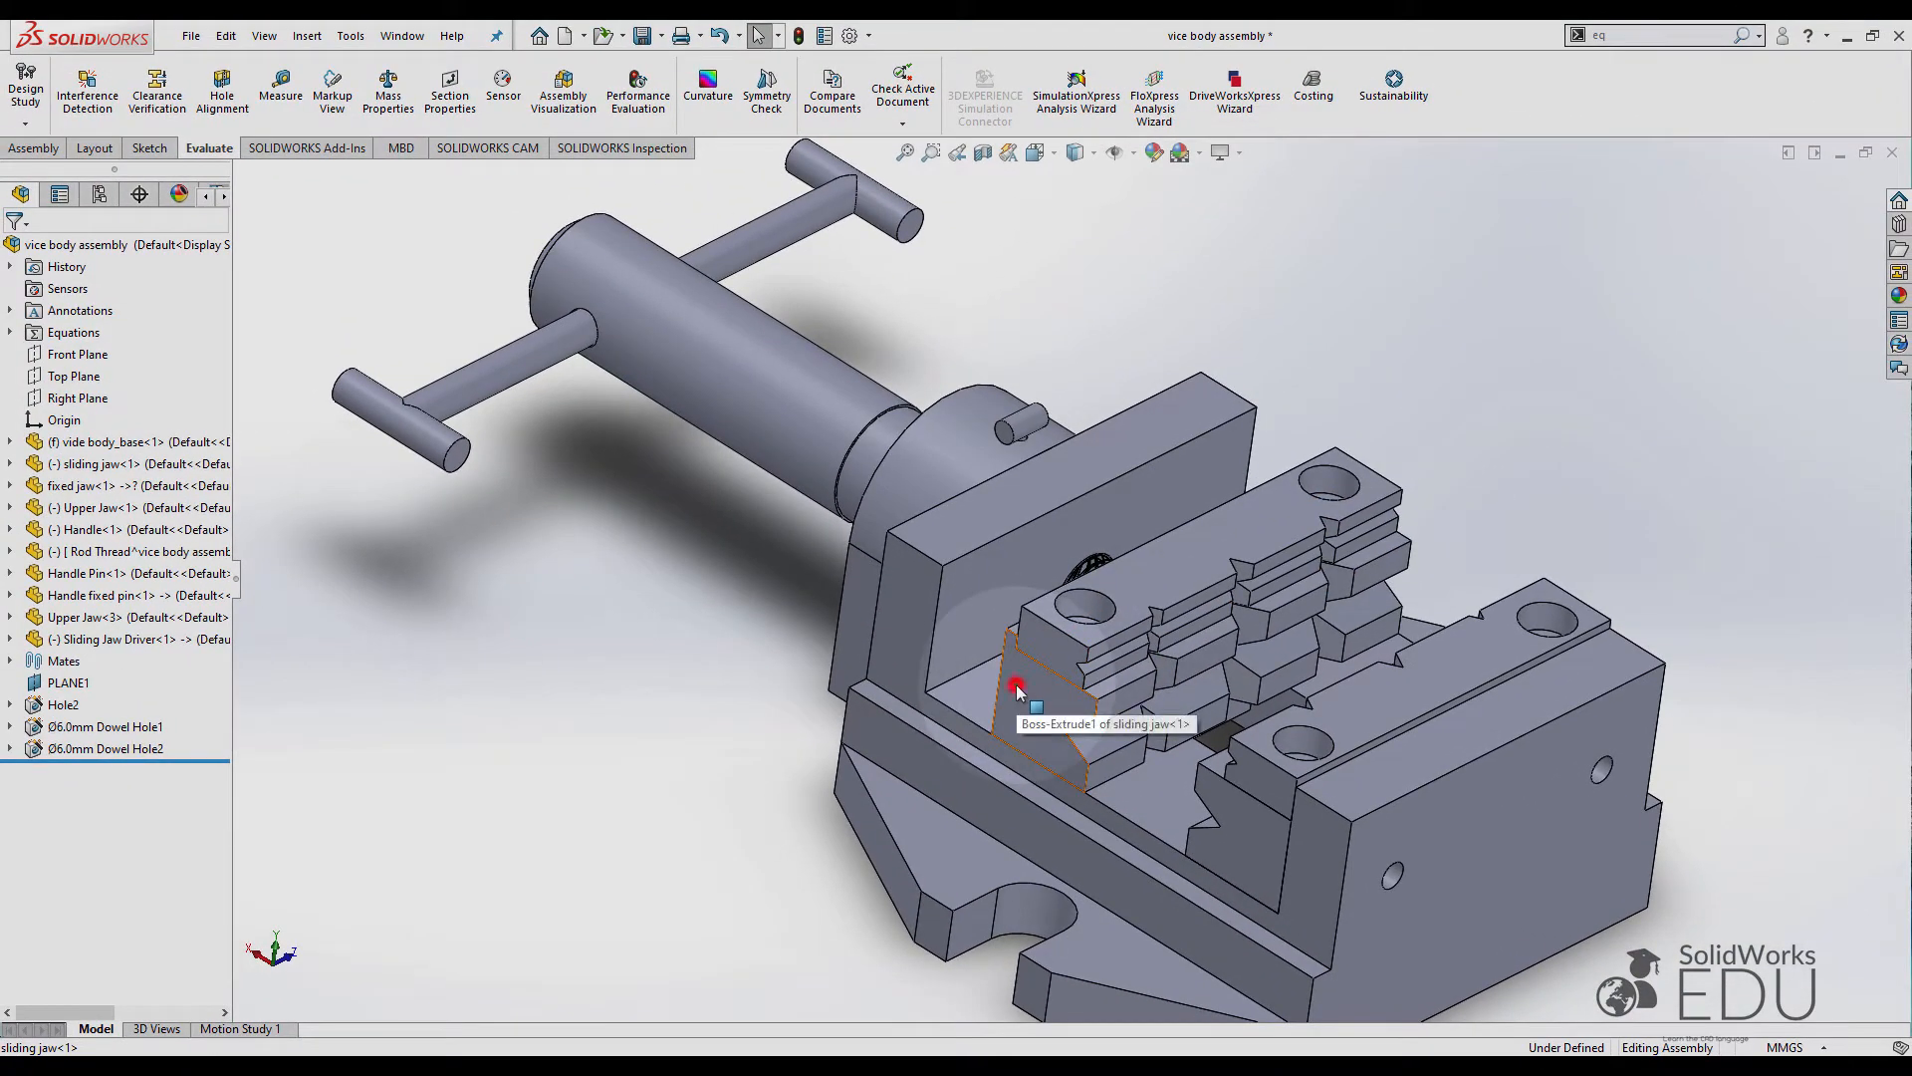
{"action": "left_click", "coordinate": [1016, 687]}
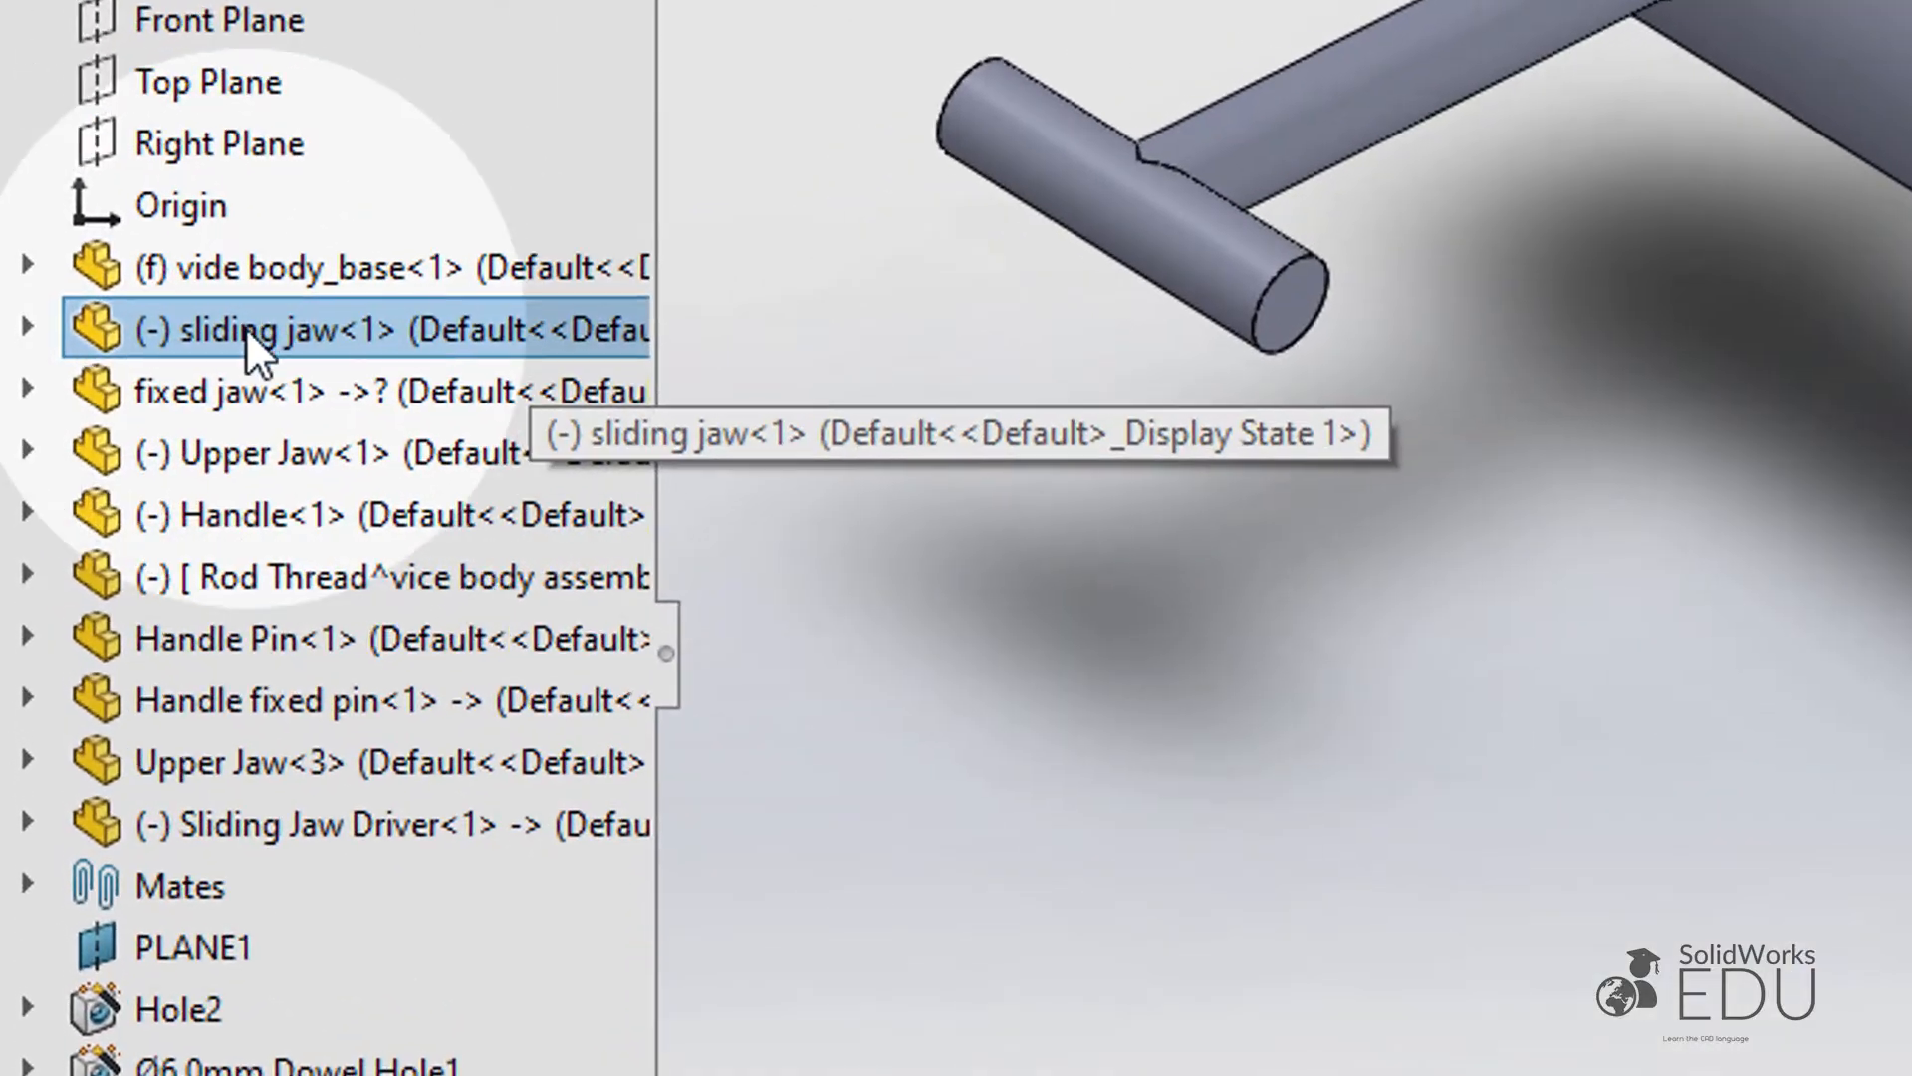
{"action": "left_click", "coordinate": [245, 327]}
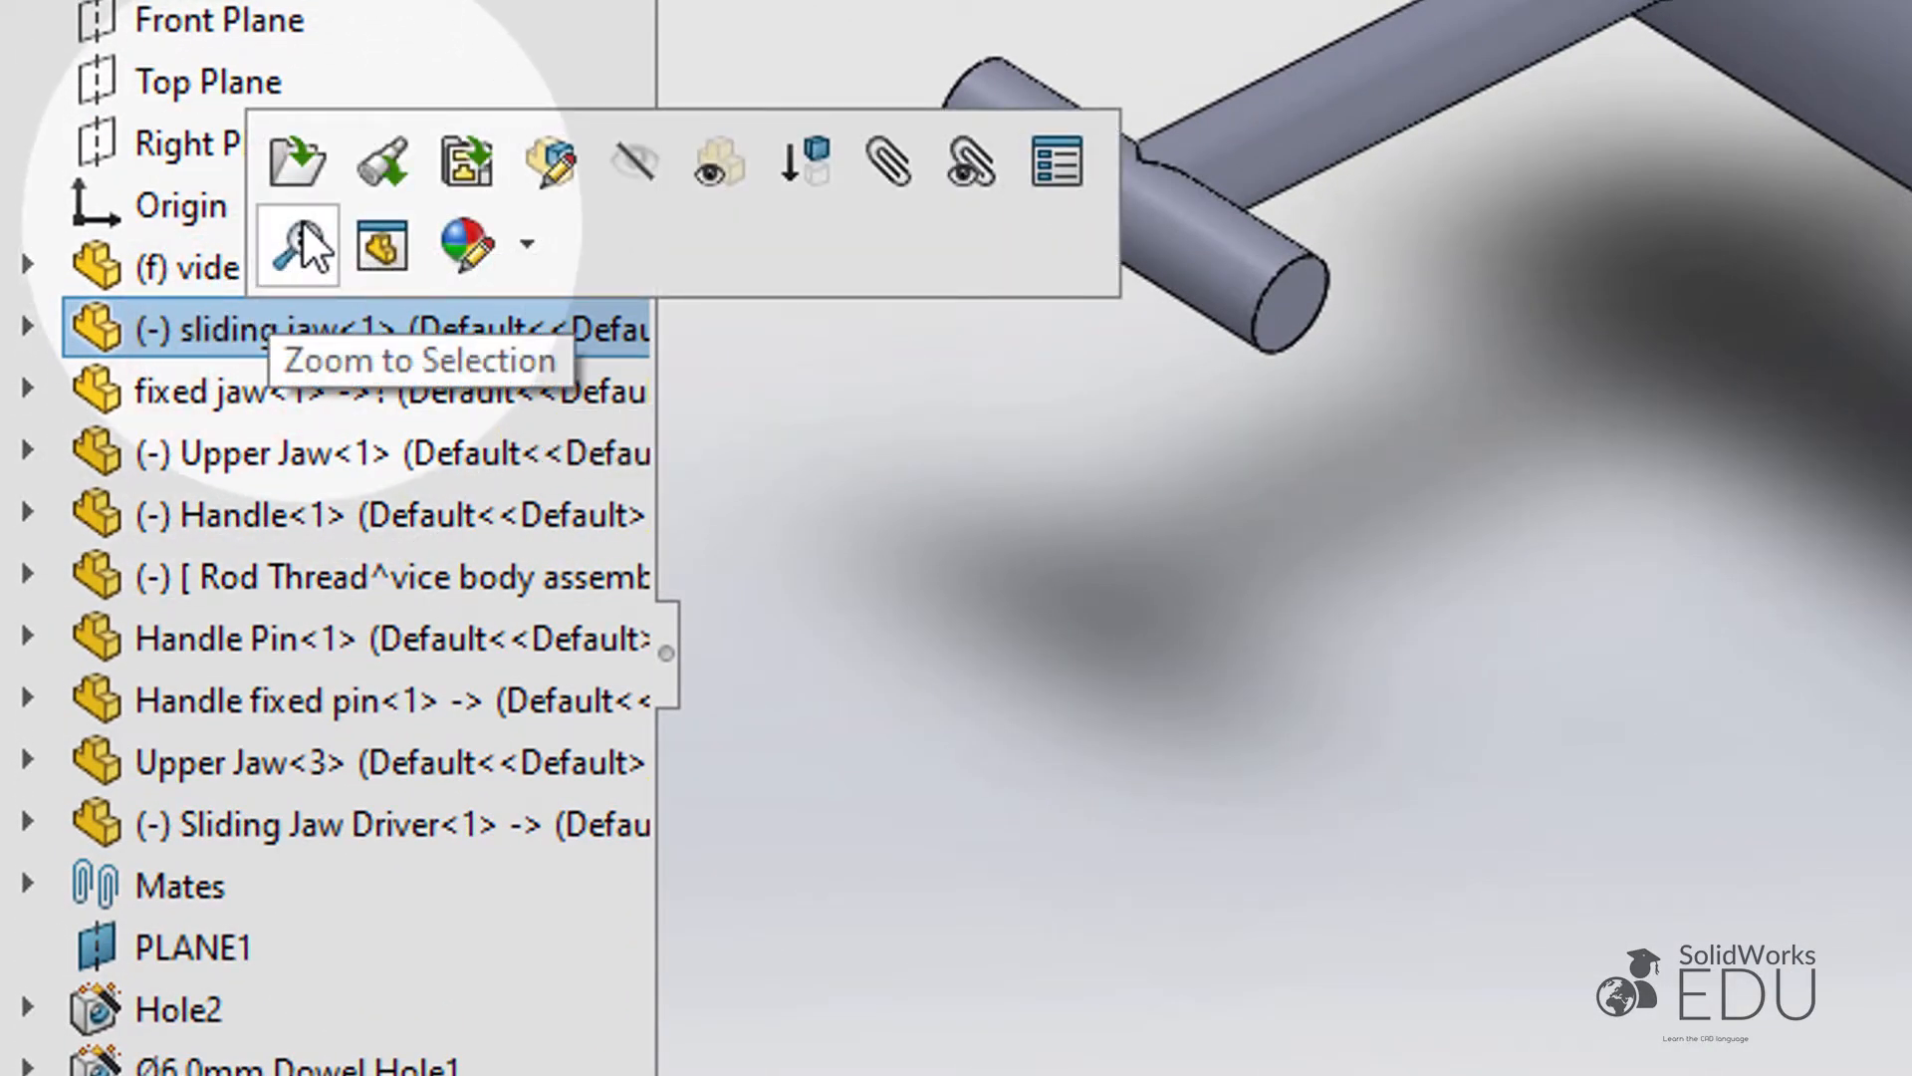
{"action": "left_click", "coordinate": [558, 167]}
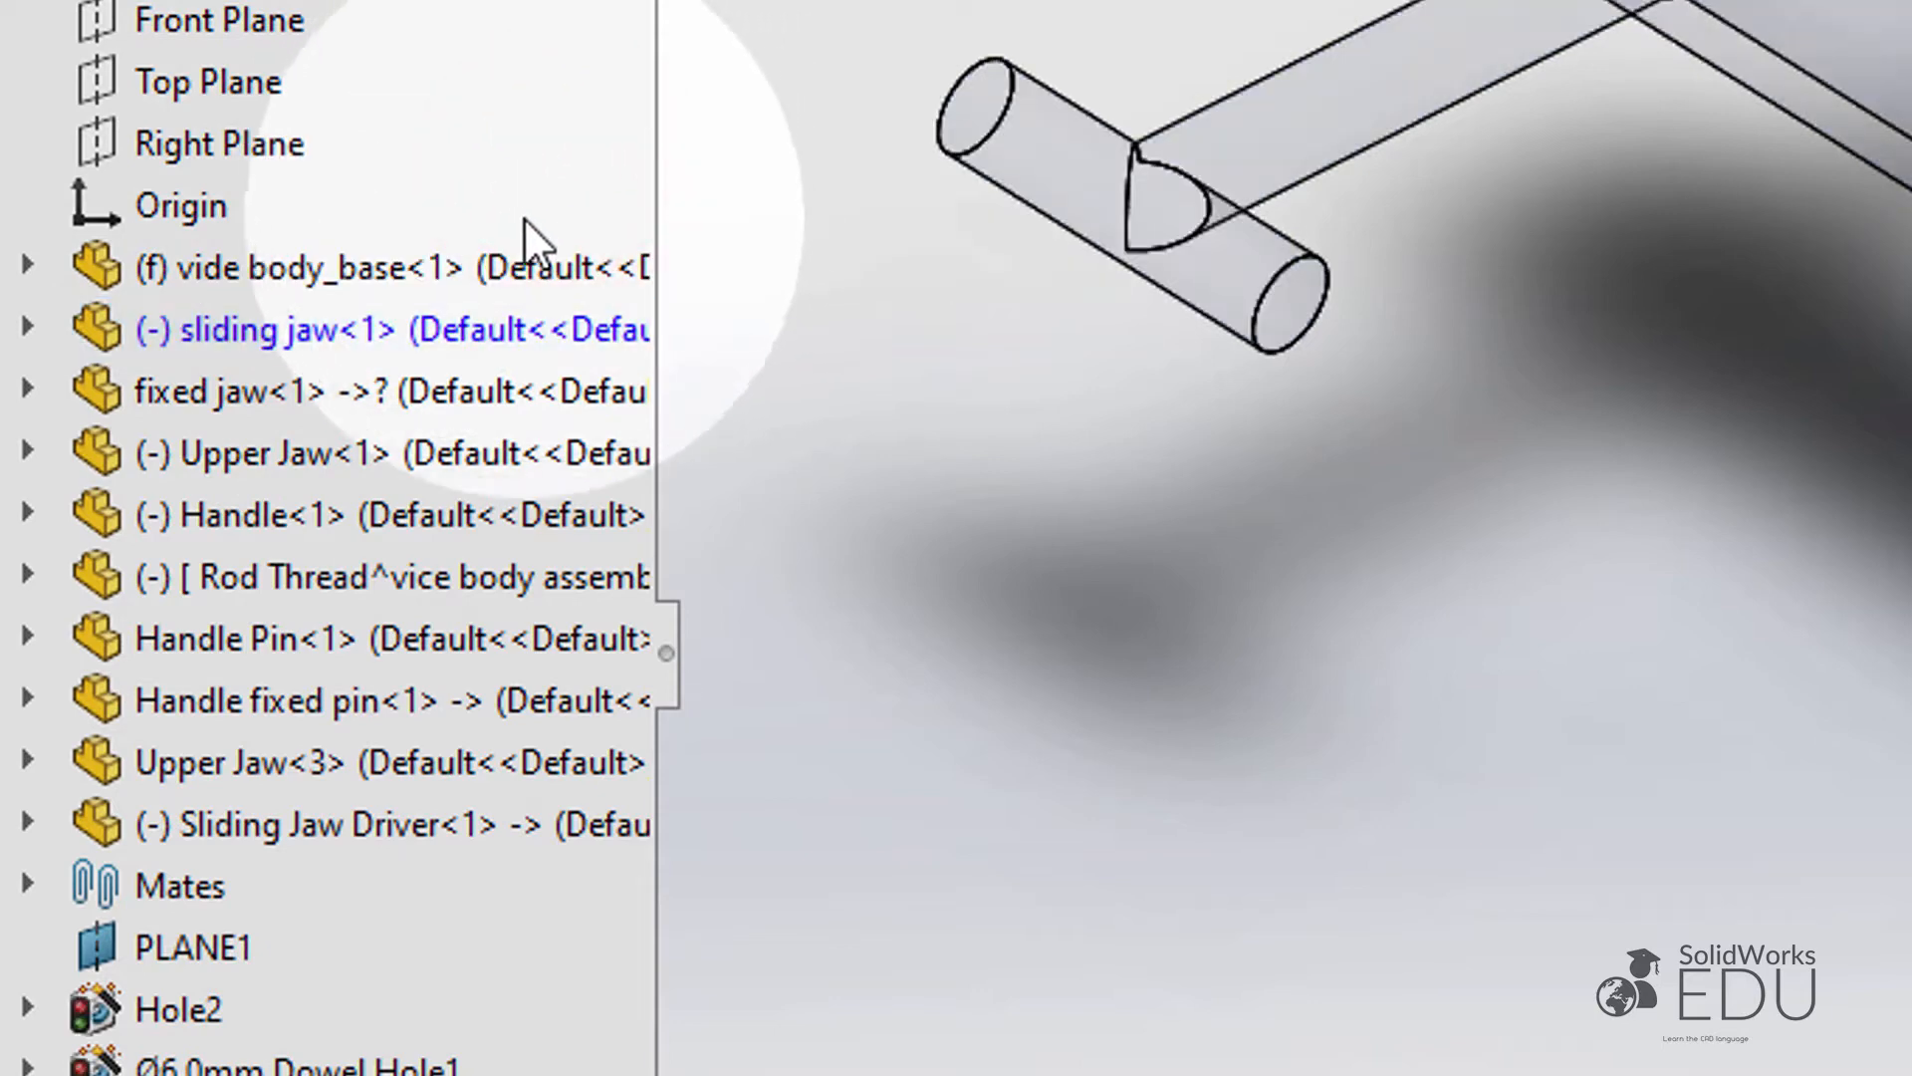
Step: Open Sketch1 of the sliding jaw's Boss-Extrude1 for editing
{"action": "left_click", "coordinate": [44, 331]}
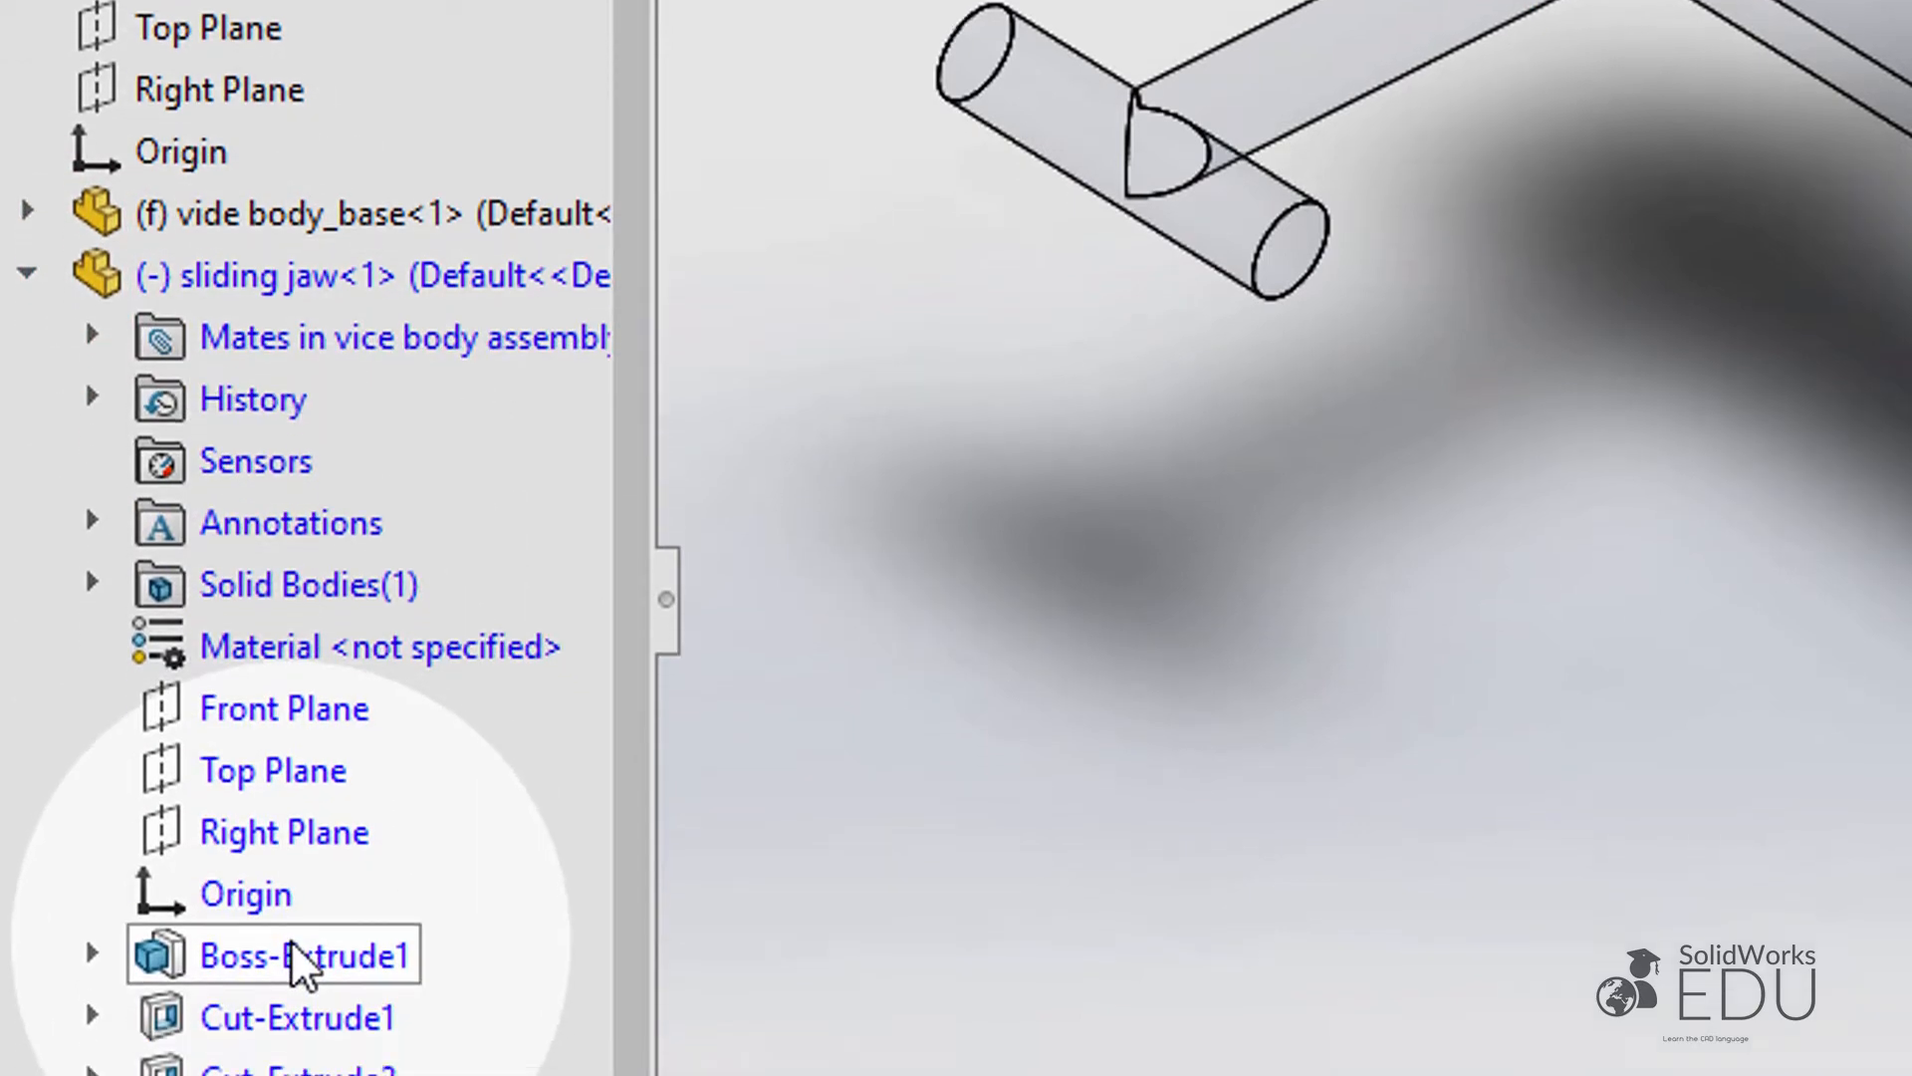
{"action": "left_click", "coordinate": [291, 994]}
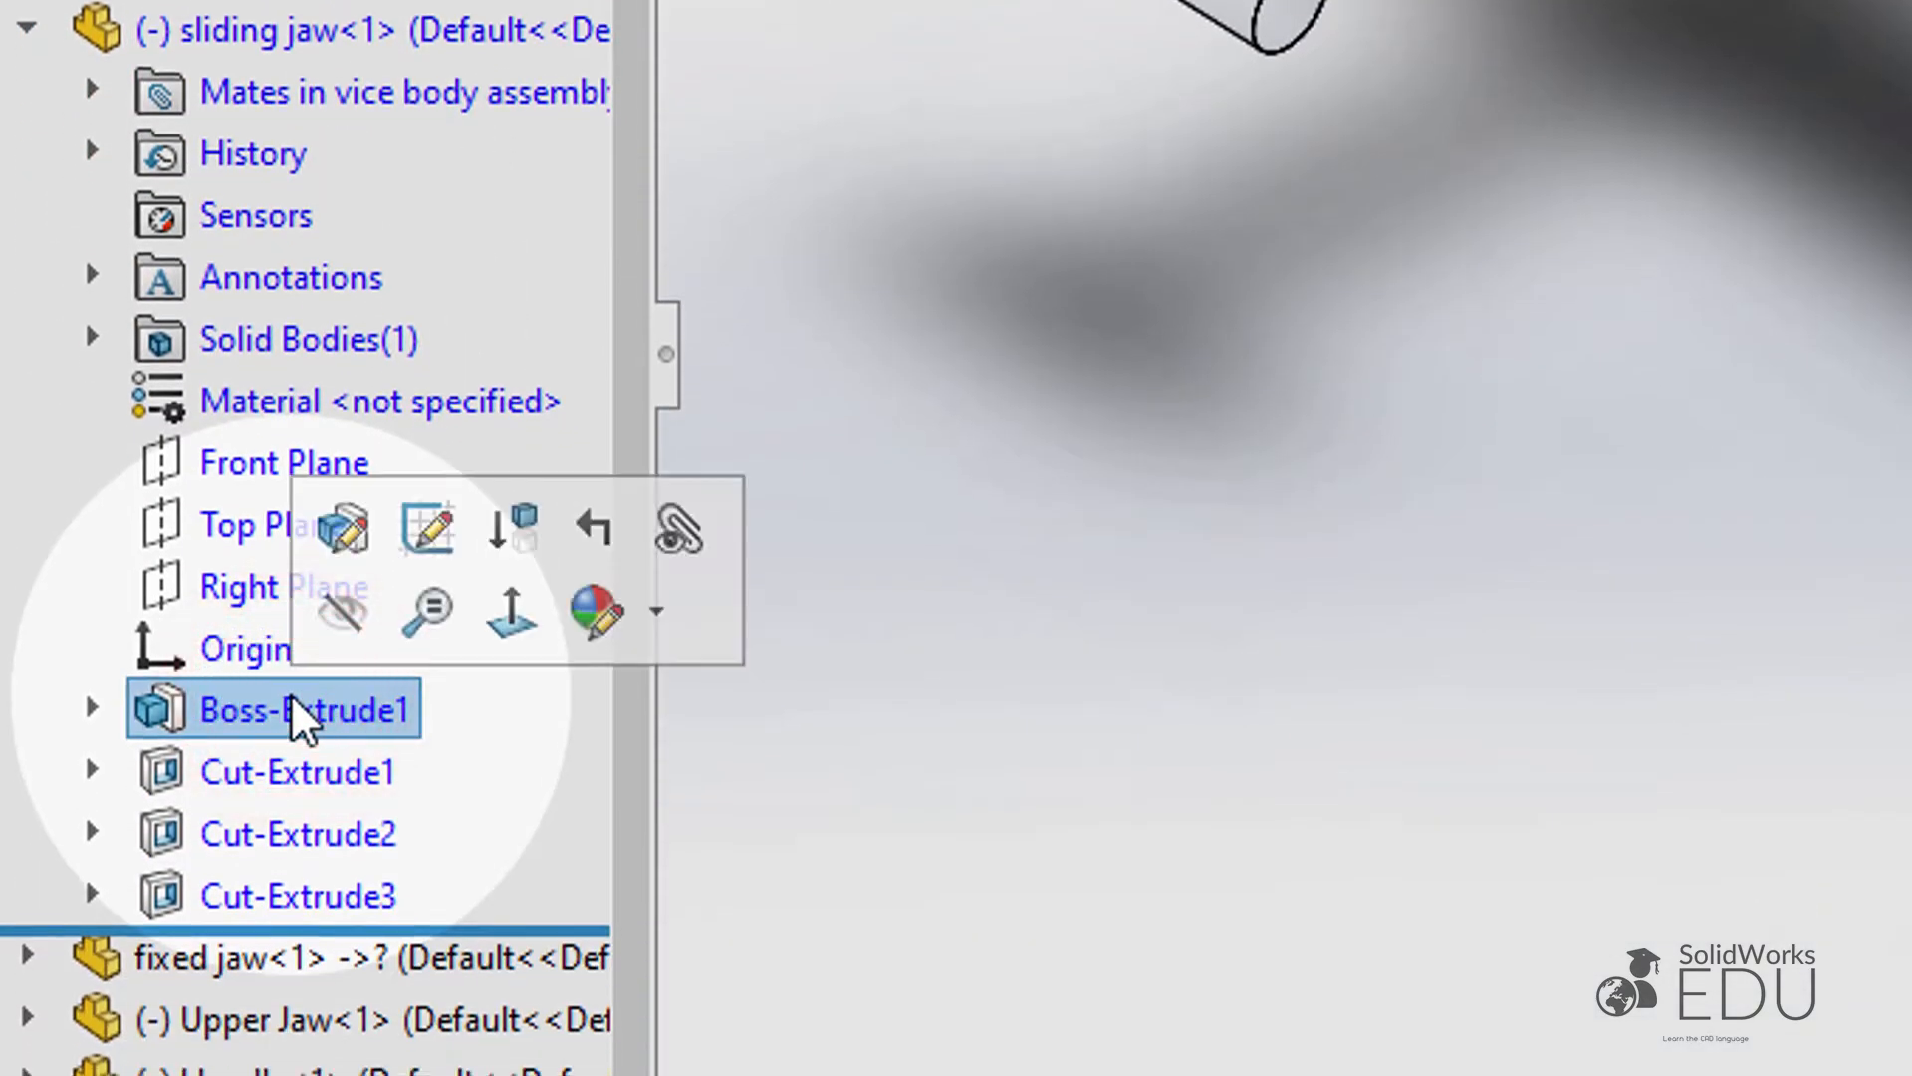
{"action": "left_click", "coordinate": [91, 708]}
{"action": "left_click", "coordinate": [275, 782]}
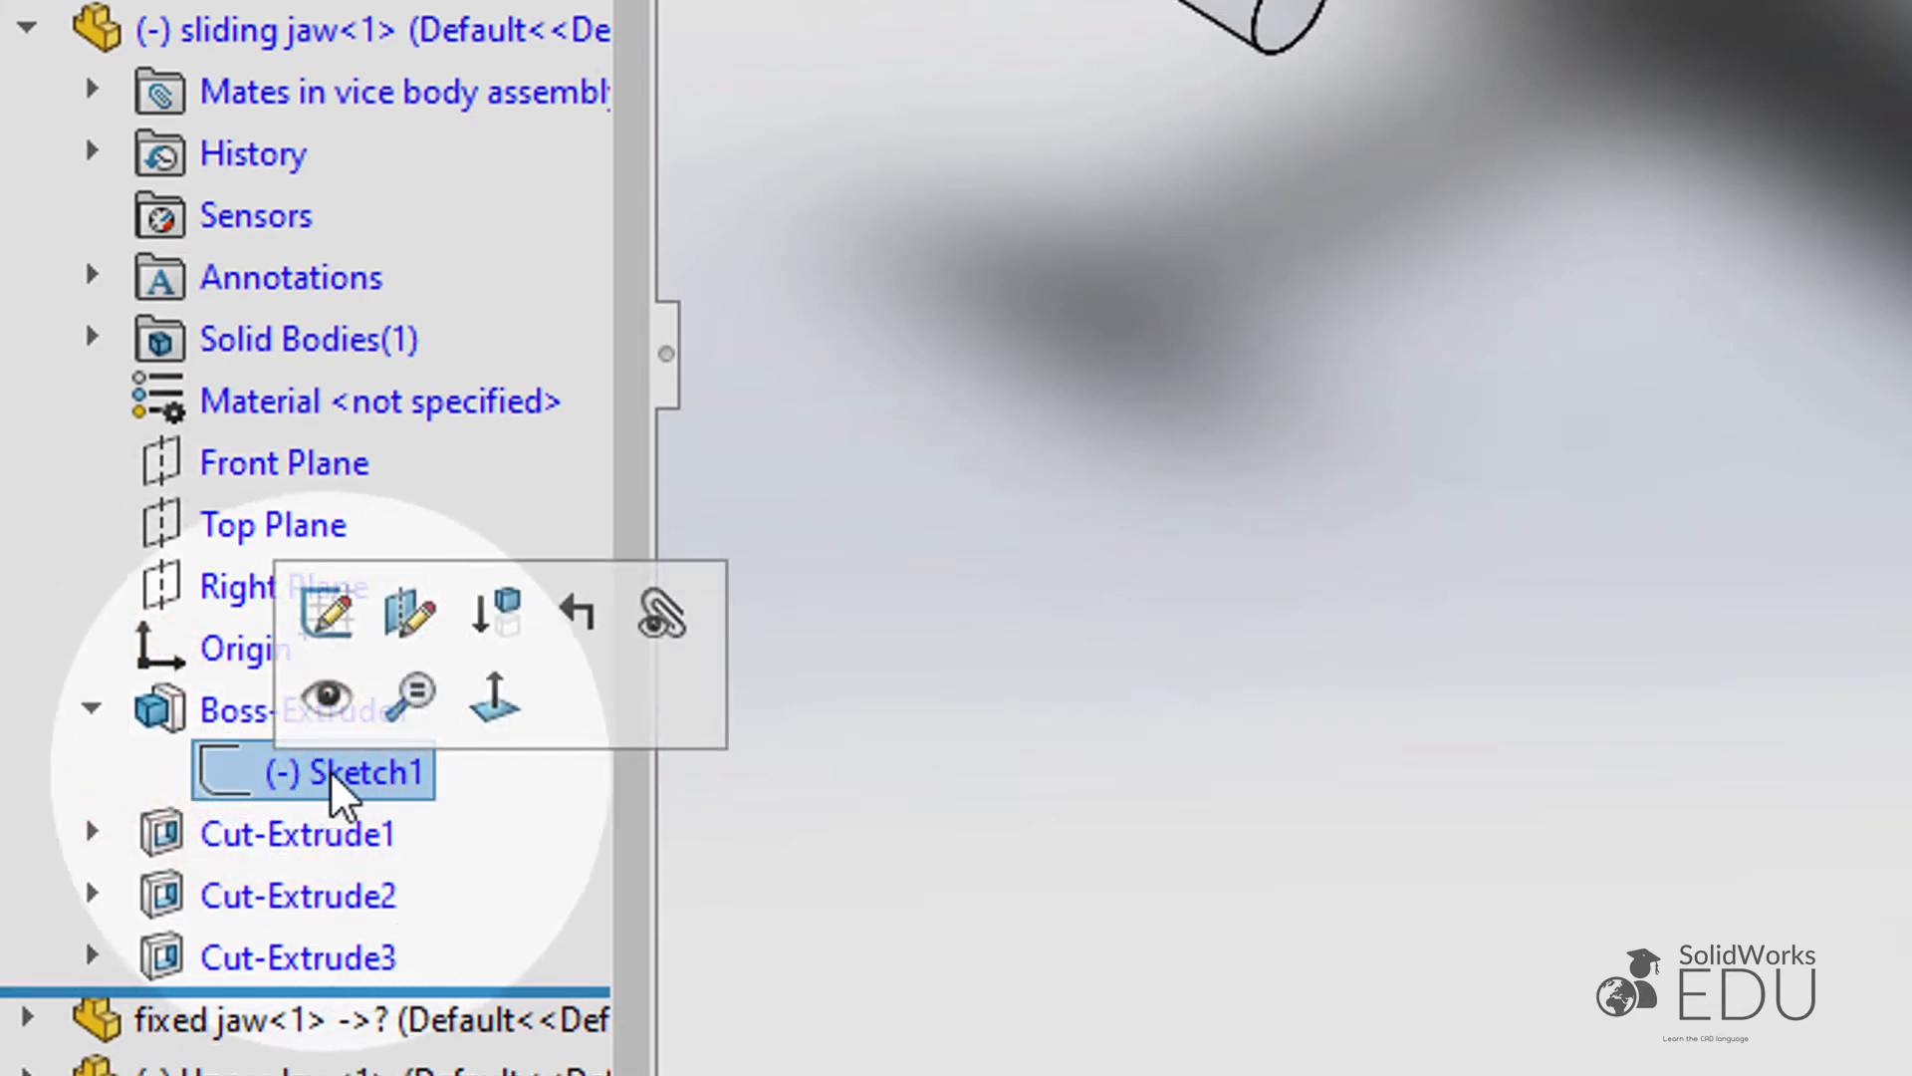
{"action": "left_click", "coordinate": [326, 609]}
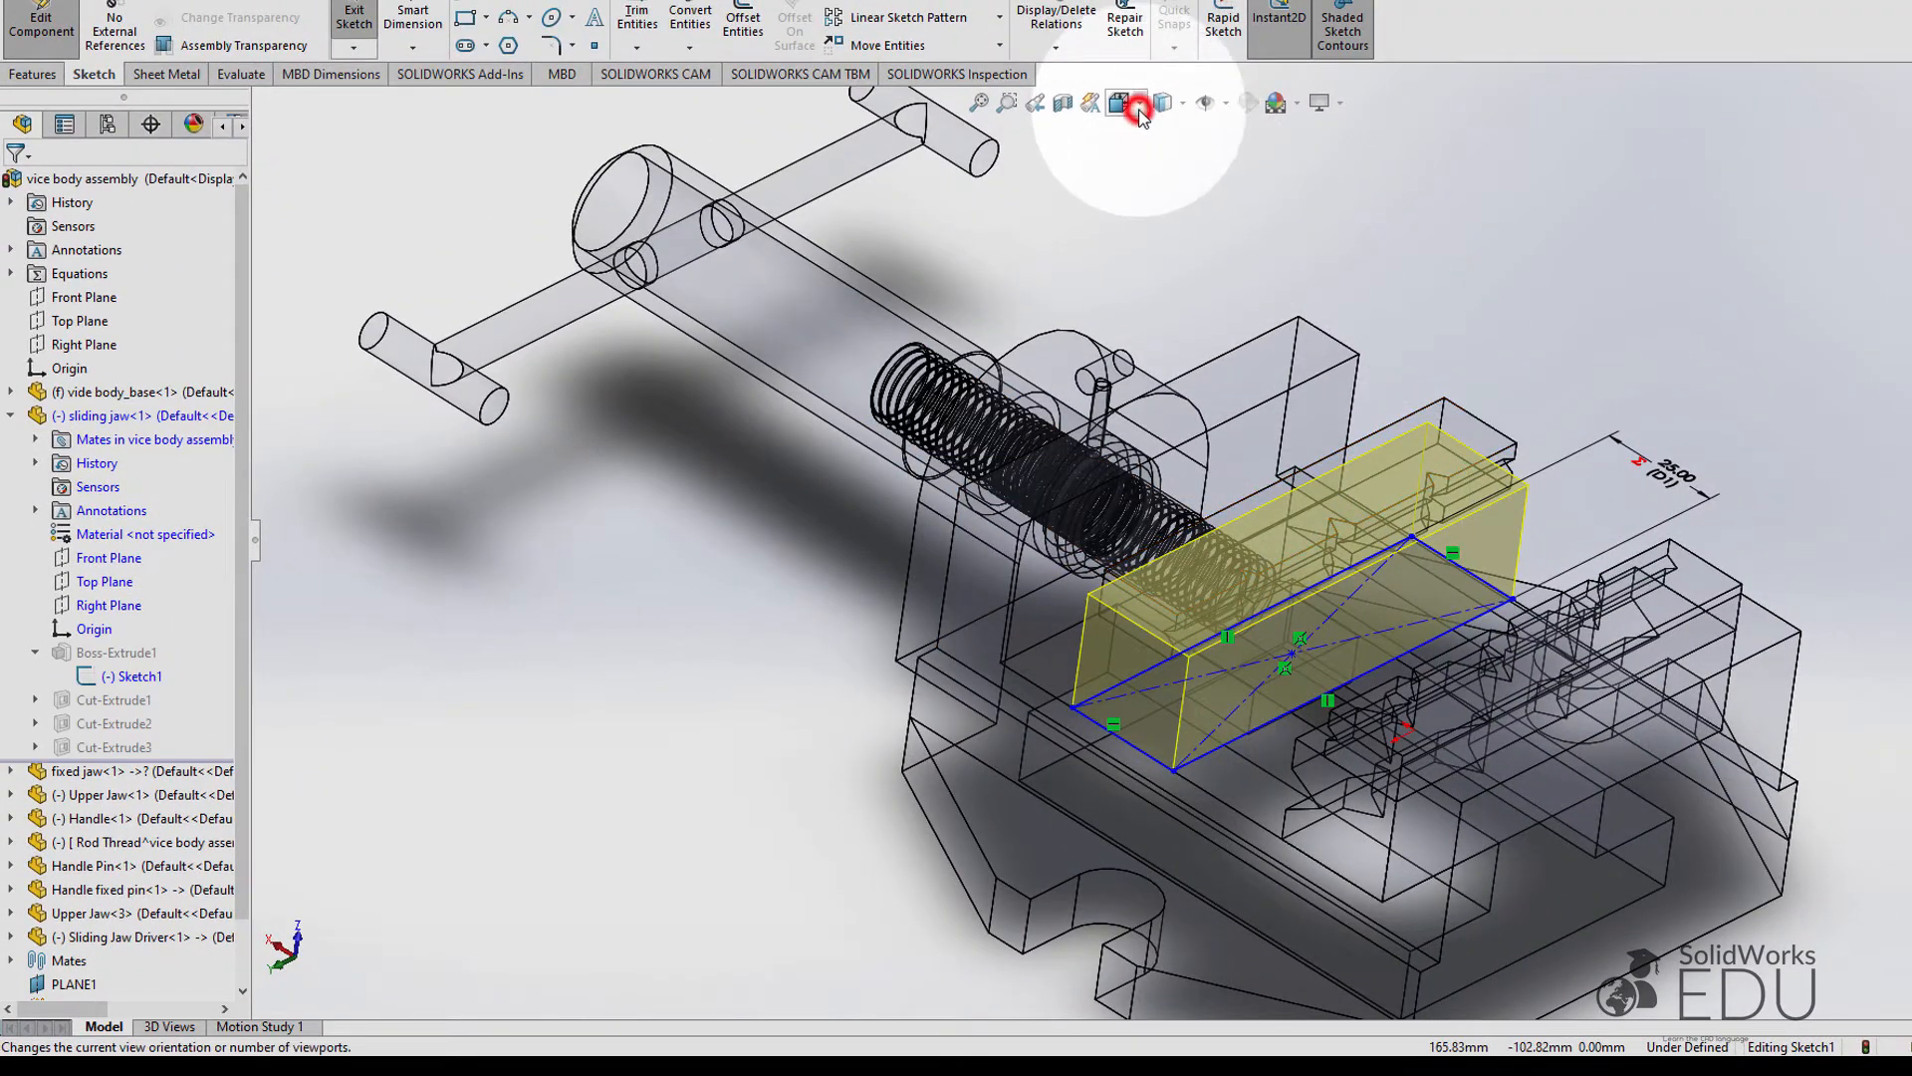
Step: Make one short side of the sliding jaw's sketch rectangle collinear with the adjacent inner edge of the vice body base
{"action": "left_click", "coordinate": [1136, 108]}
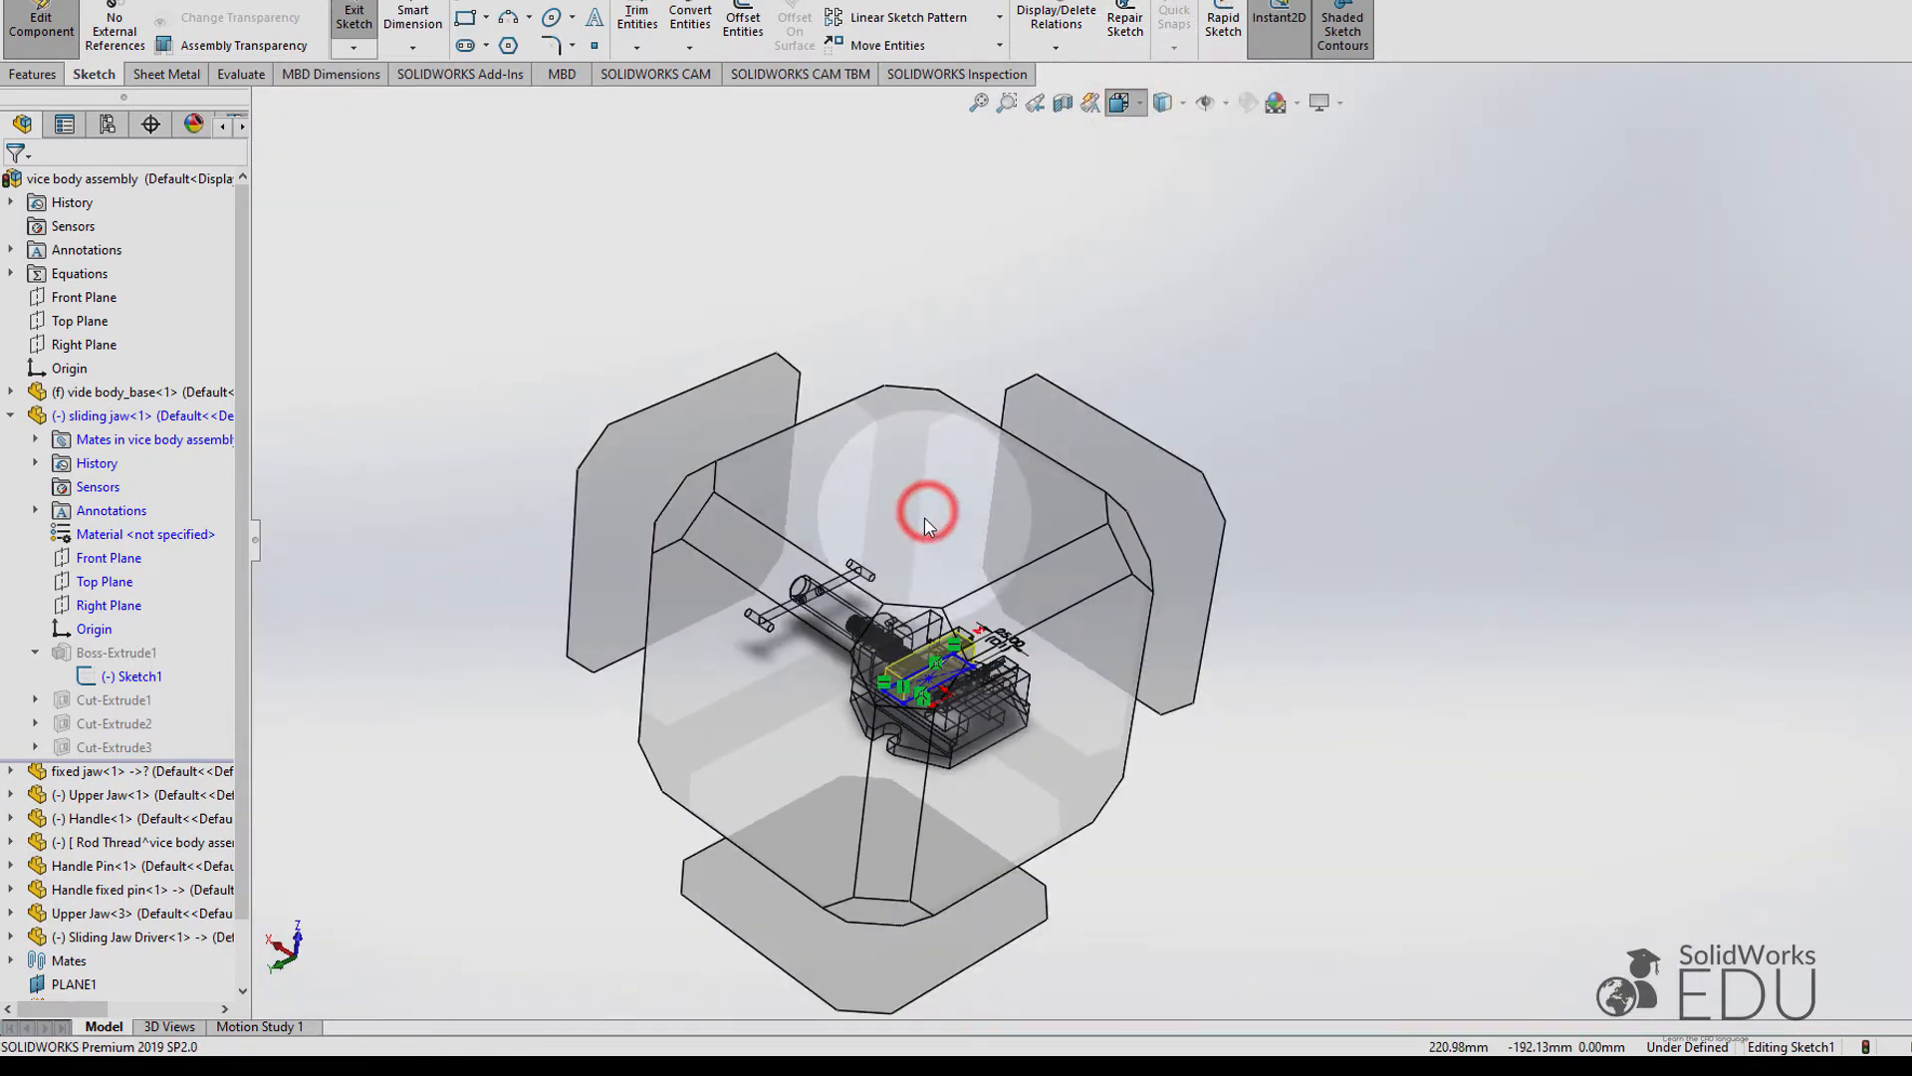
{"action": "left_click", "coordinate": [924, 518]}
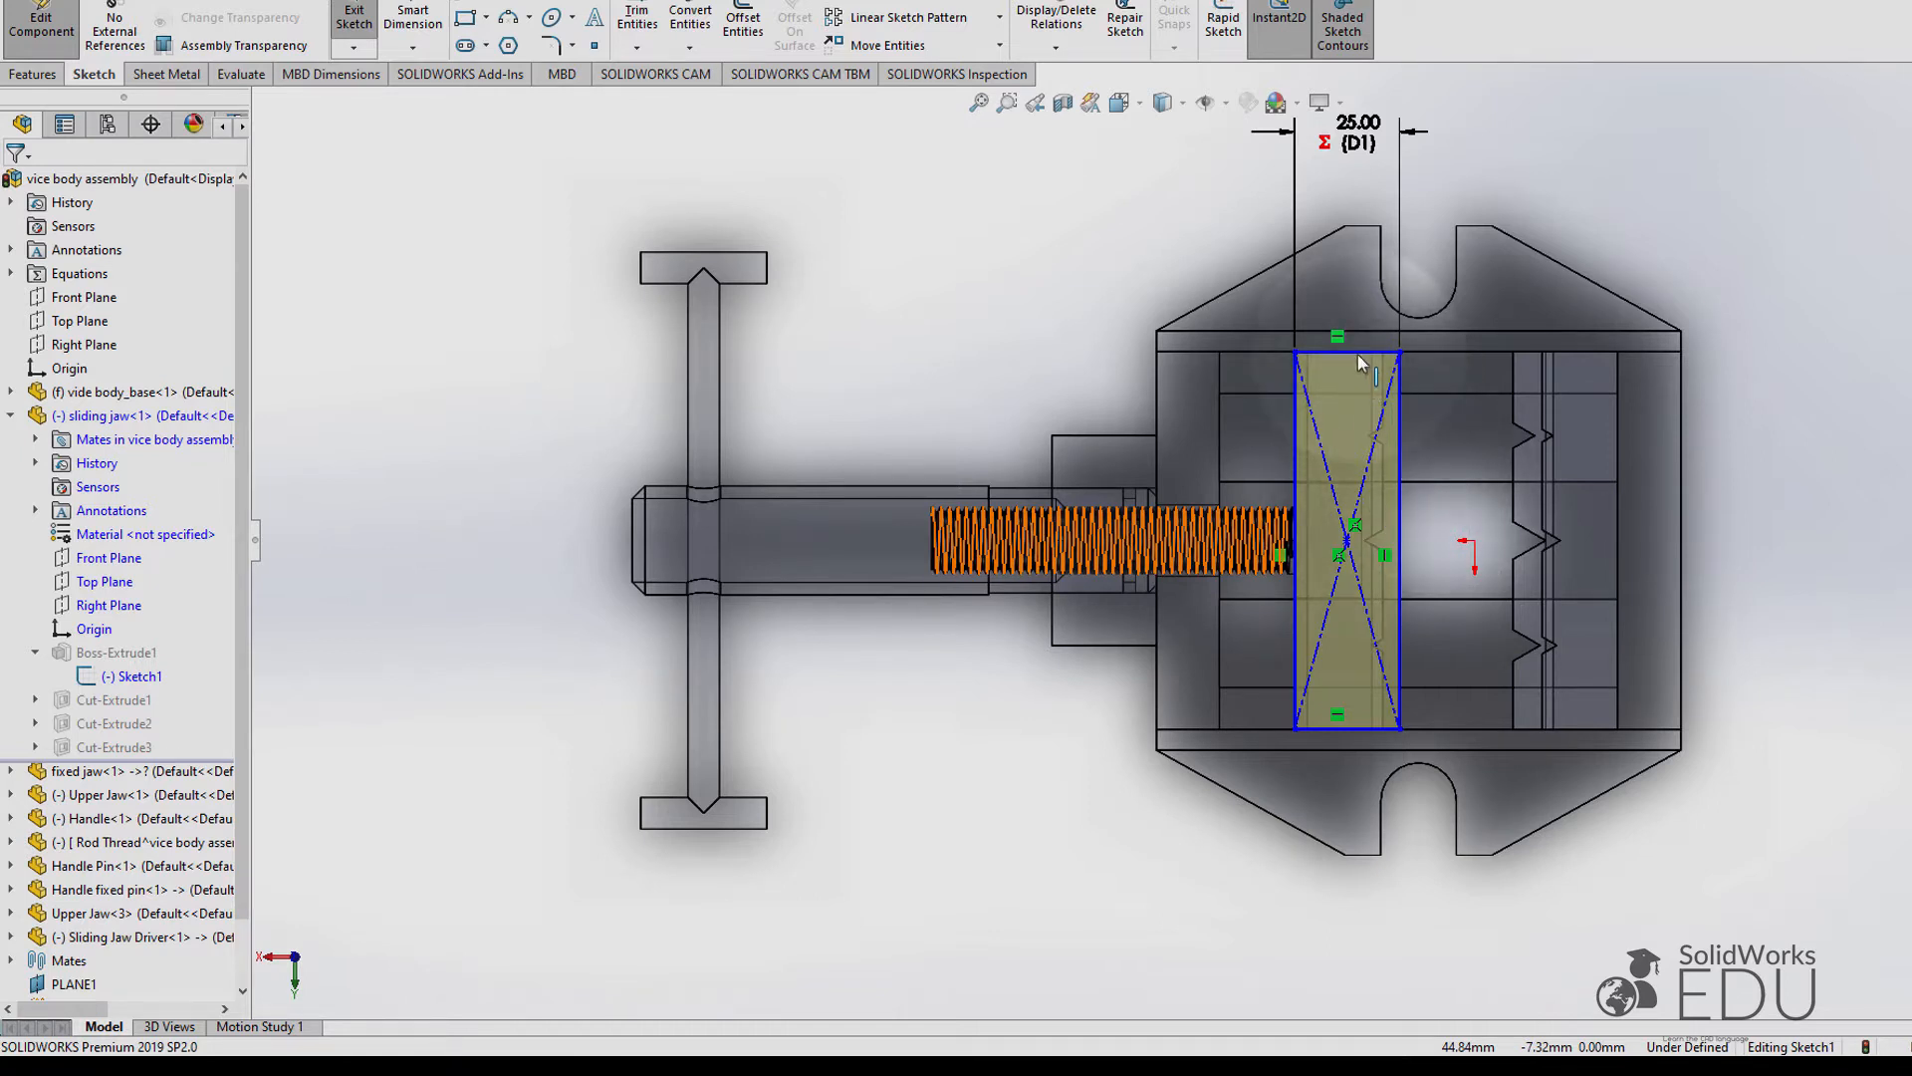
{"action": "scroll", "coordinate": [1355, 349], "scroll_direction": "down", "scroll_amount": 1}
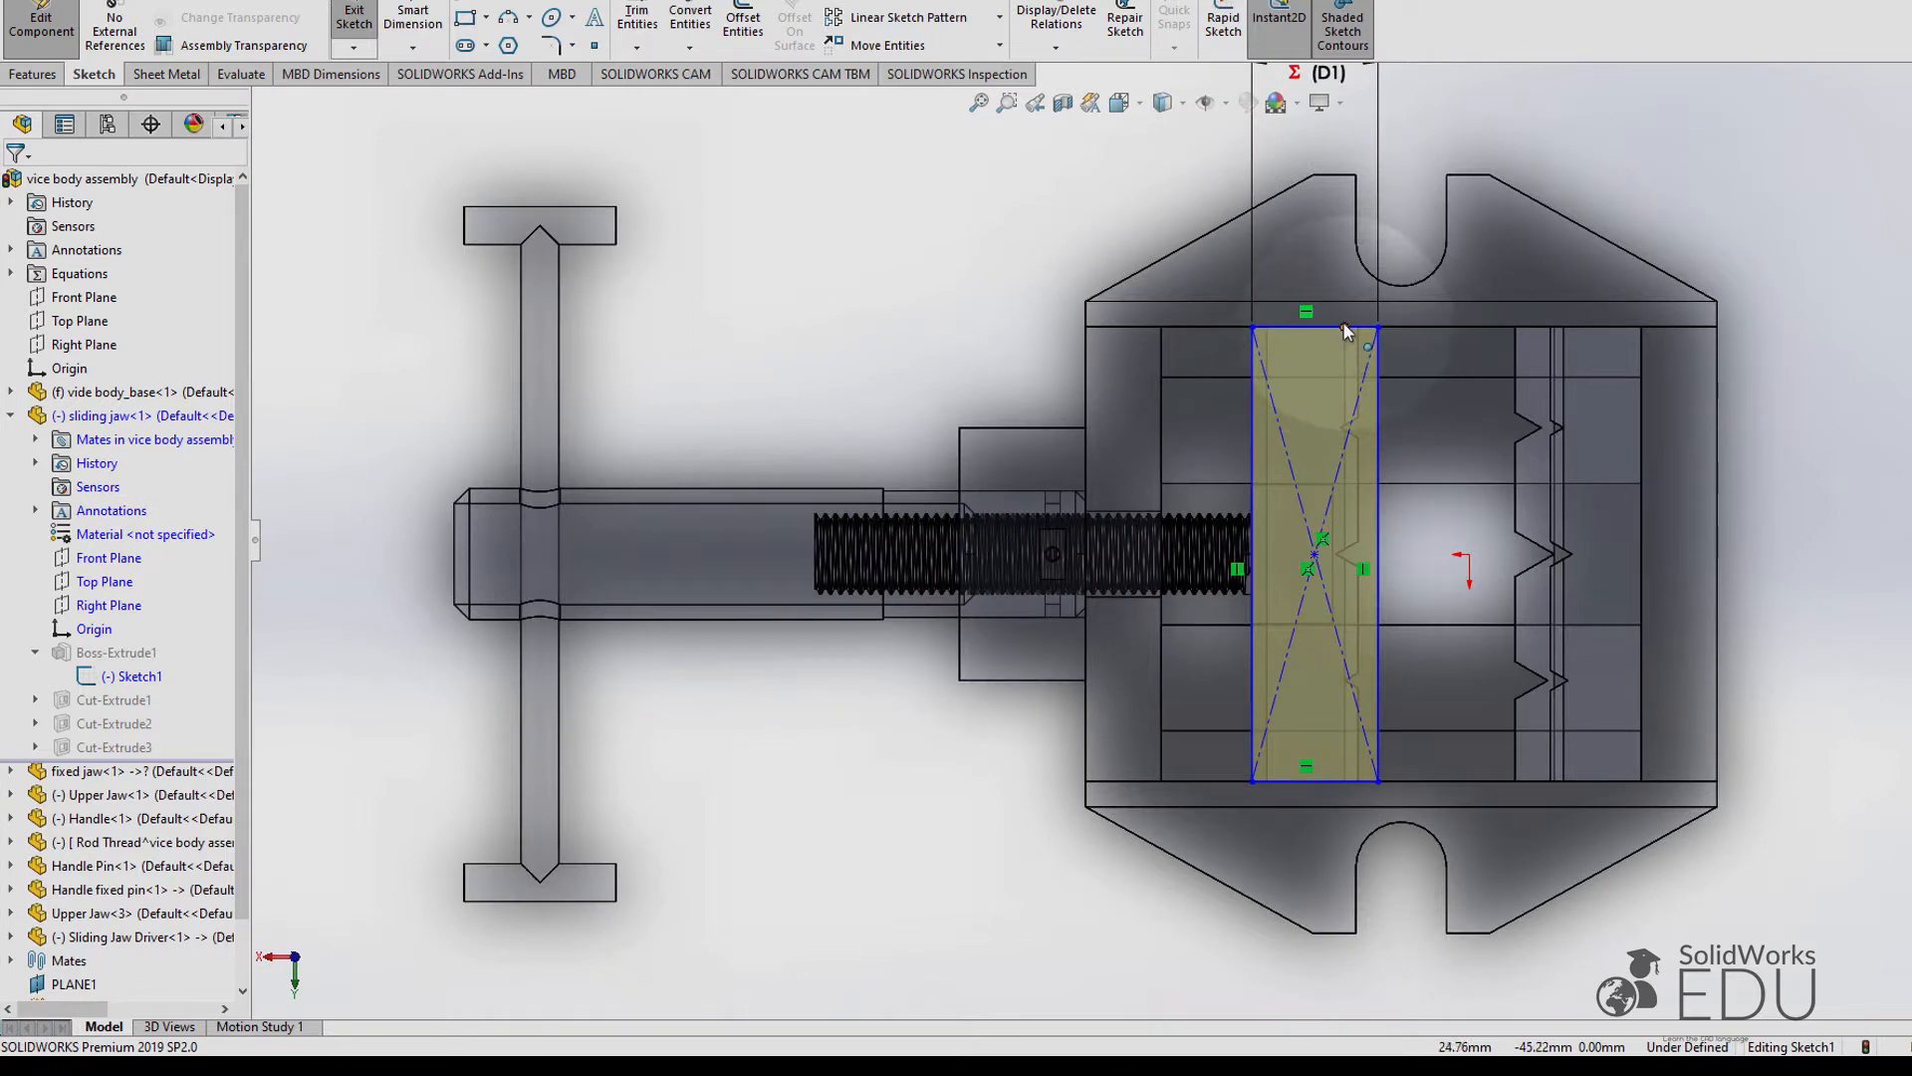
{"action": "left_click", "coordinate": [1303, 328]}
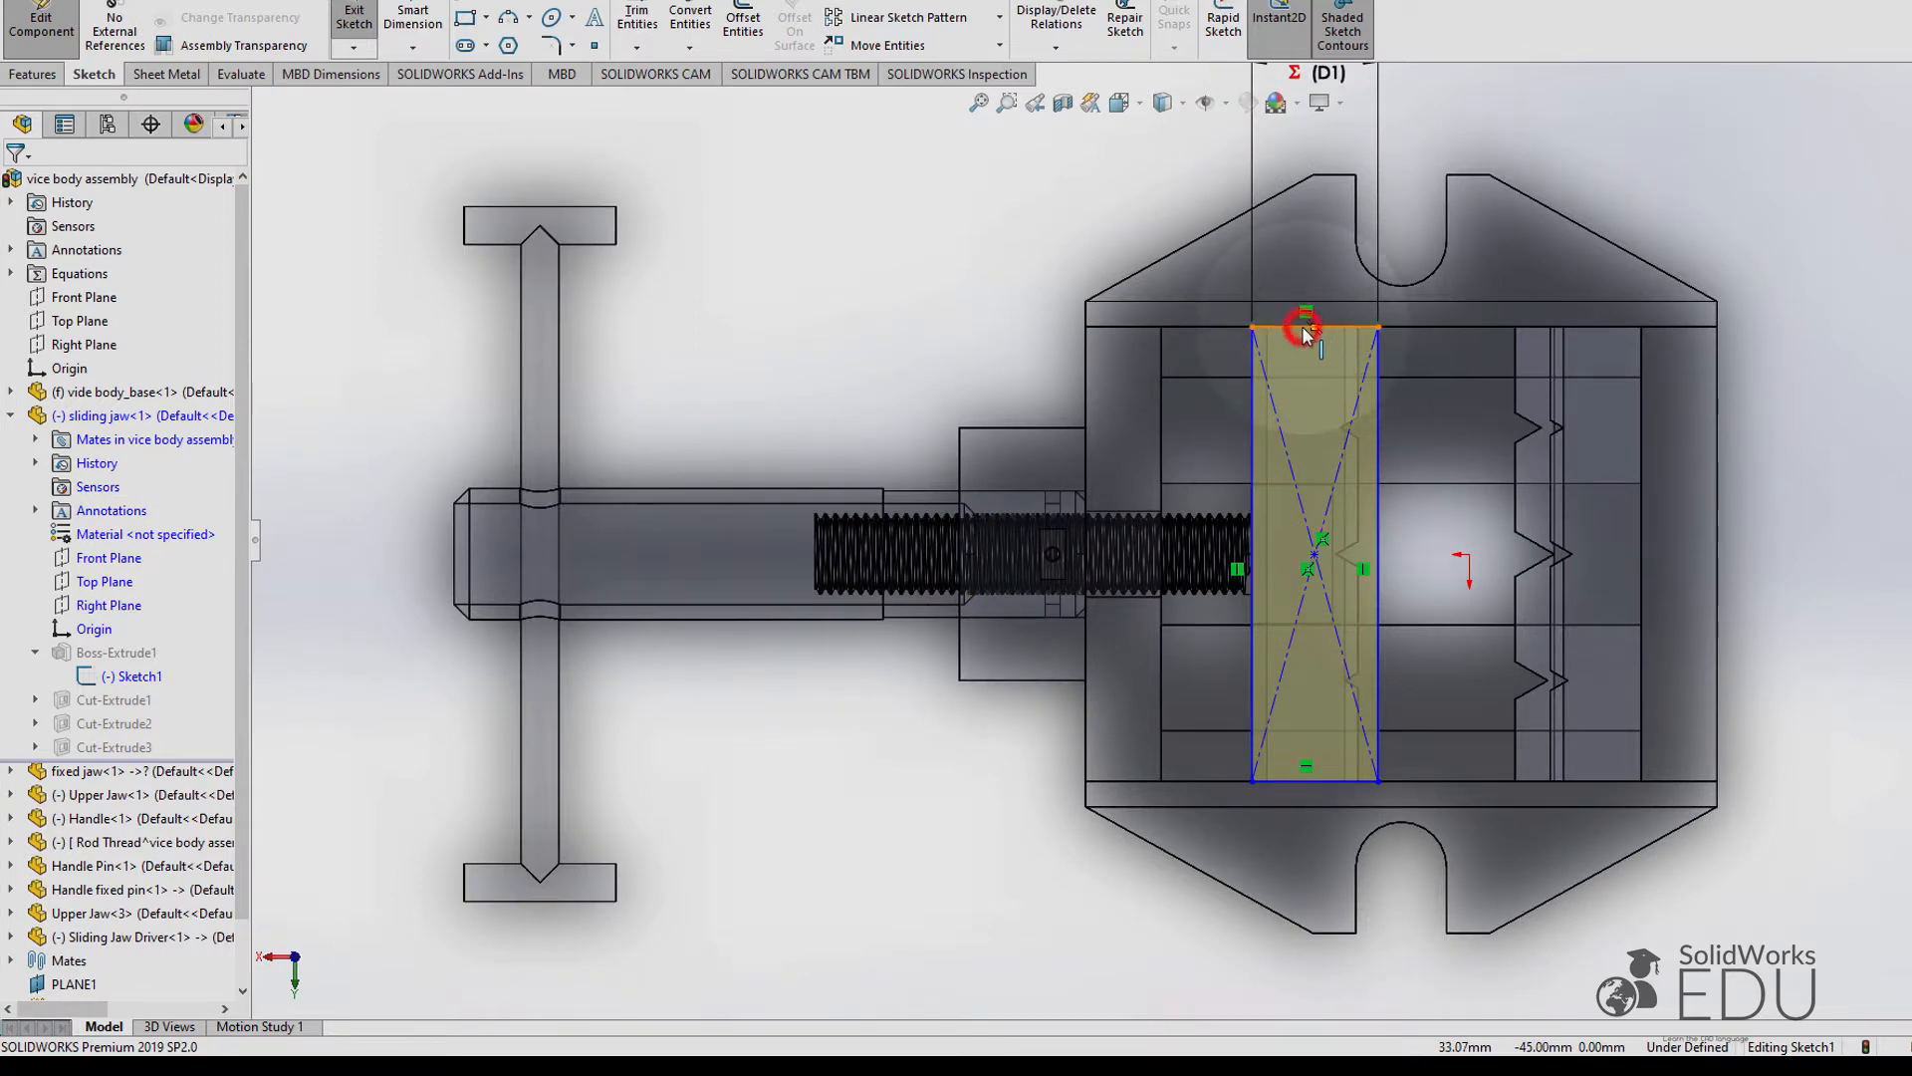
{"action": "mouse_move", "coordinate": [1053, 200]}
{"action": "middle_mouse_down"}
{"action": "mouse_move", "coordinate": [905, 192]}
{"action": "mouse_move", "coordinate": [811, 428]}
{"action": "mouse_move", "coordinate": [917, 553]}
{"action": "mouse_move", "coordinate": [1012, 484]}
{"action": "mouse_move", "coordinate": [1024, 436]}
{"action": "middle_mouse_up"}
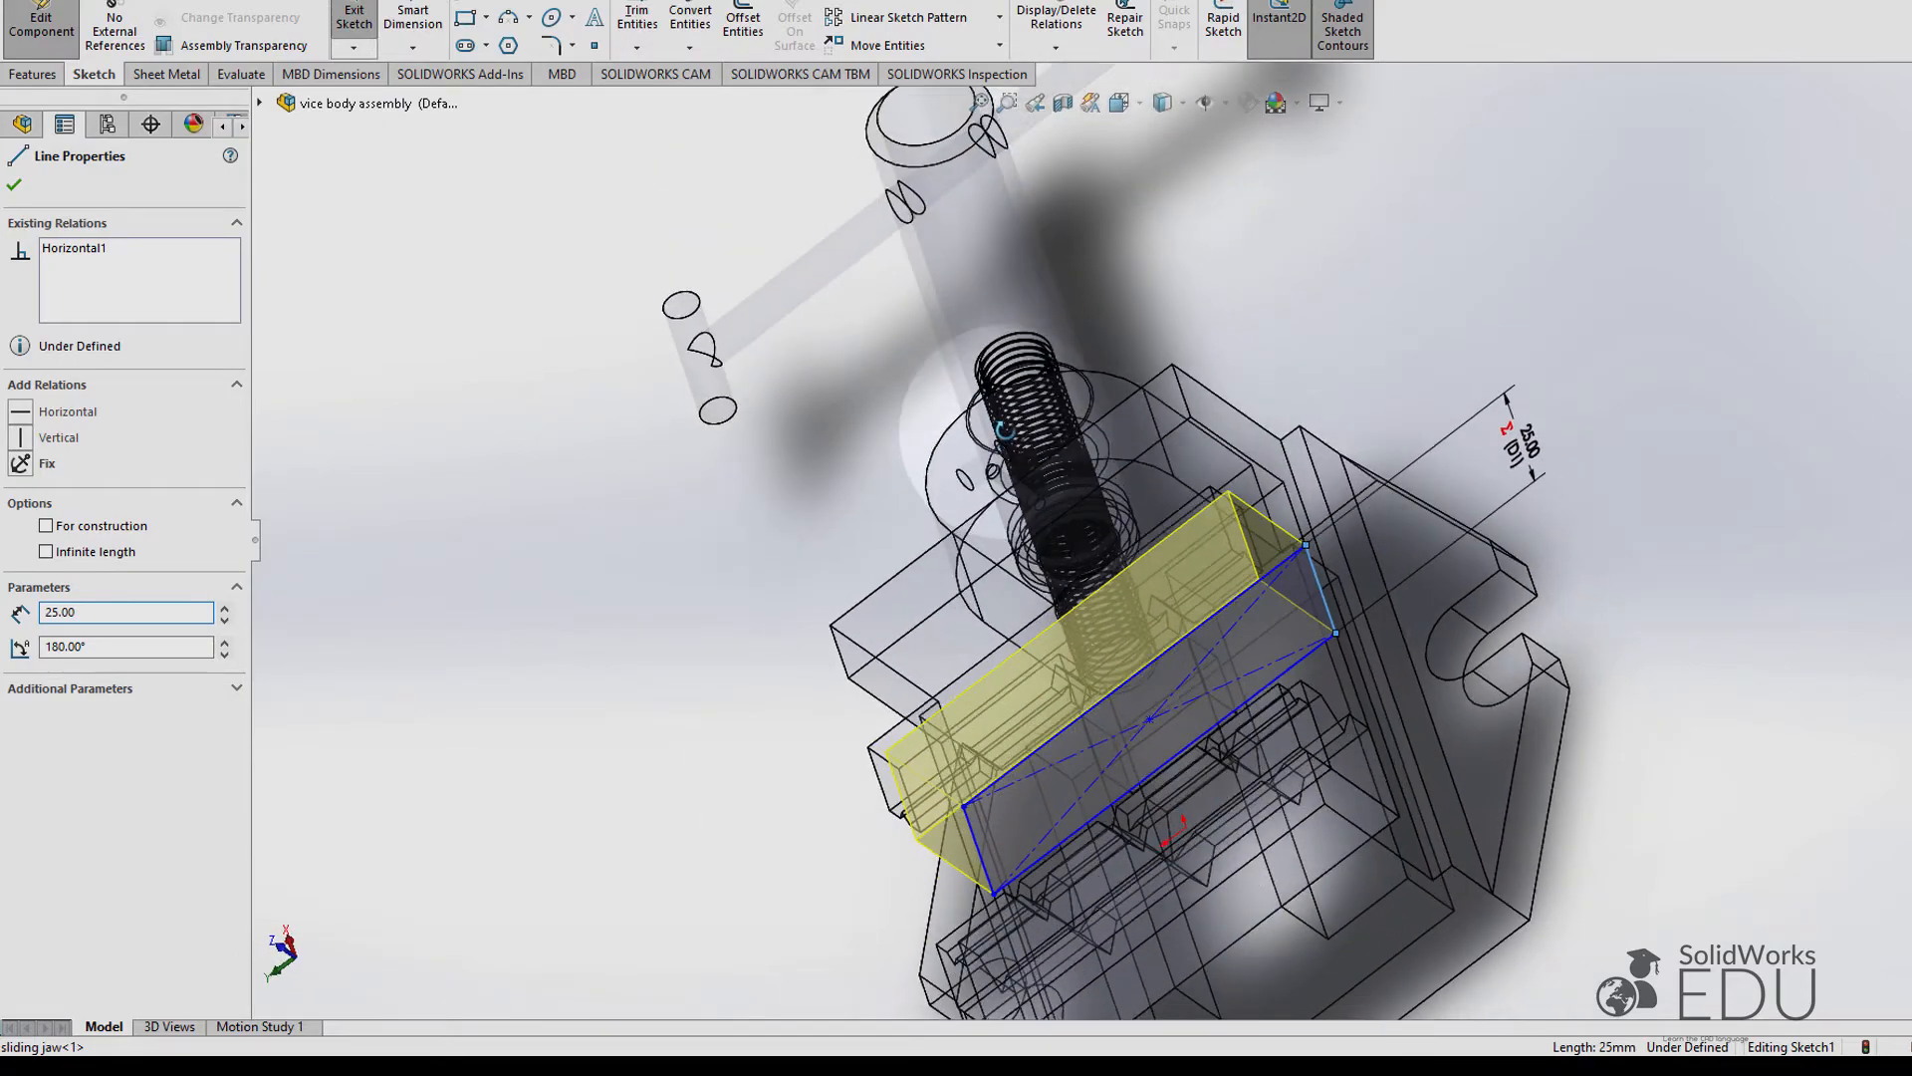
{"action": "scroll", "coordinate": [1300, 548], "scroll_direction": "down", "scroll_amount": 3}
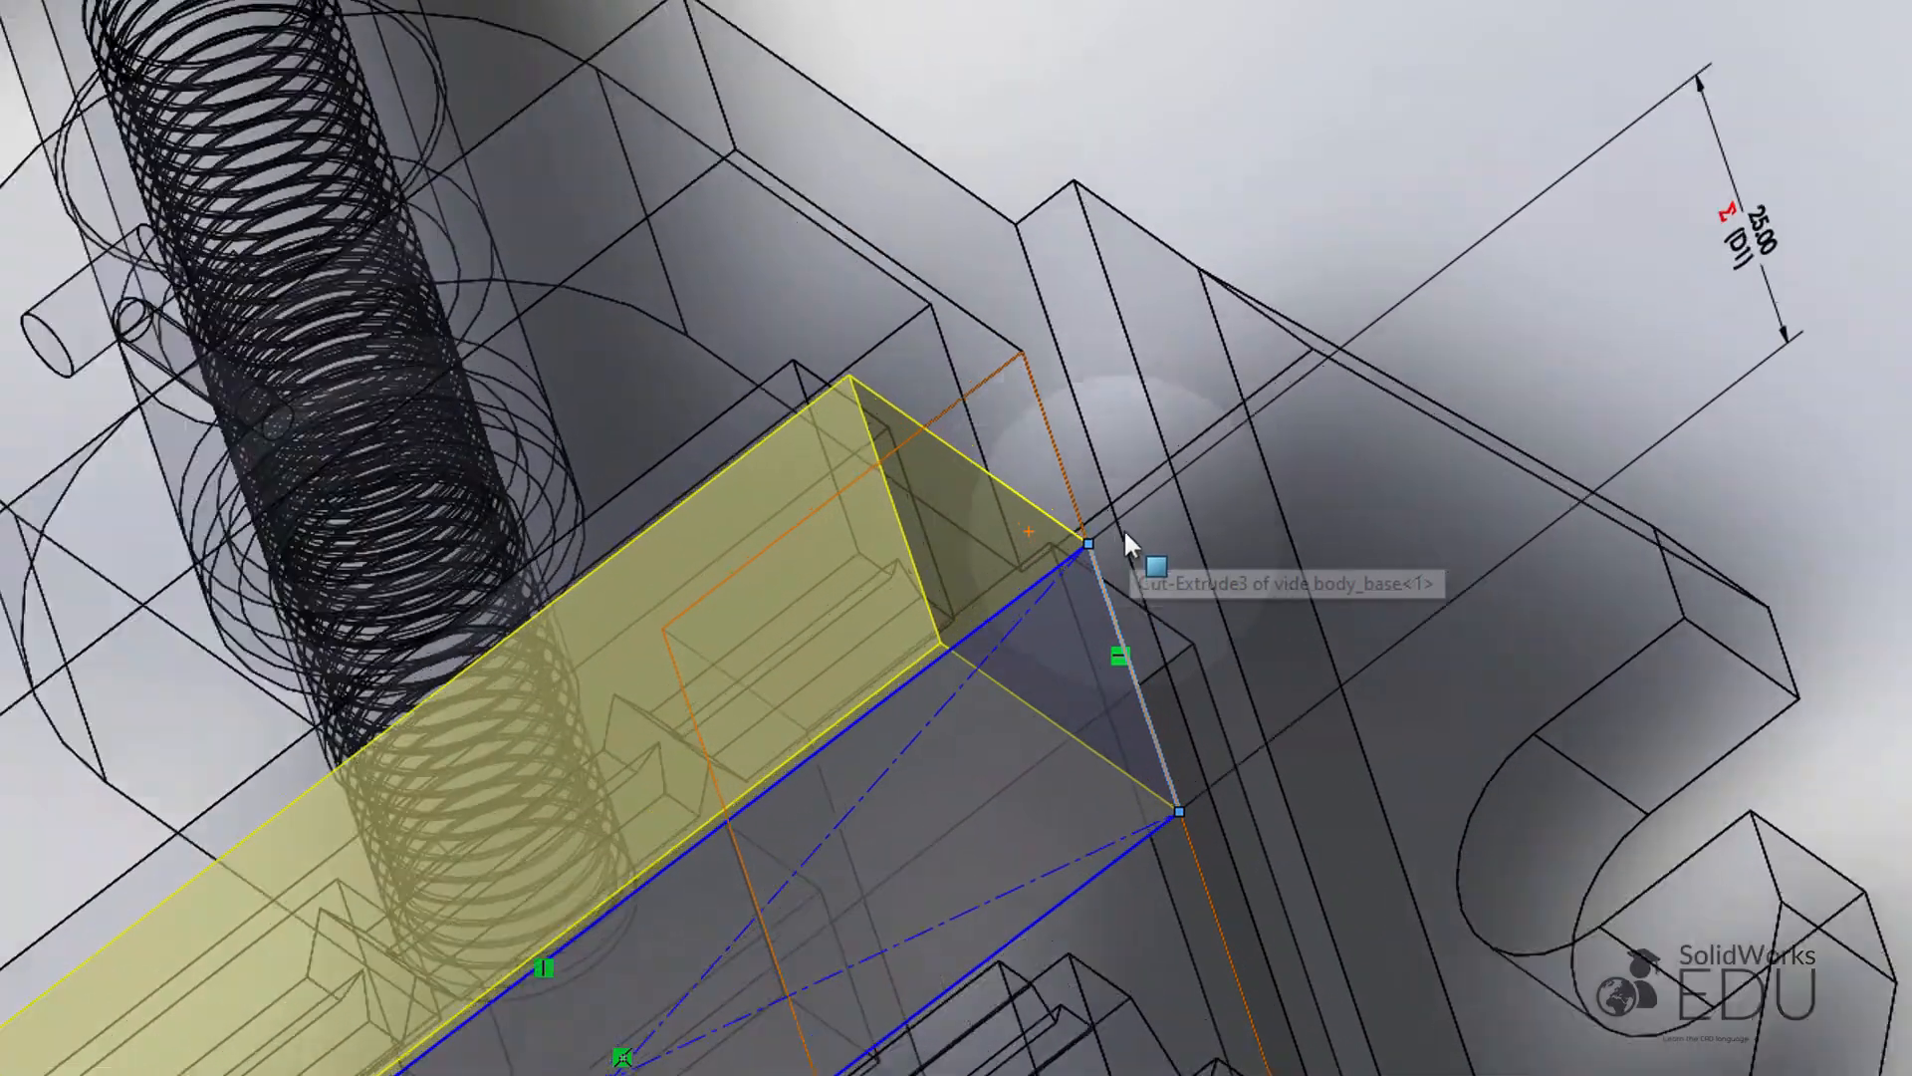
{"action": "scroll", "coordinate": [1124, 535], "scroll_direction": "down", "scroll_amount": 2}
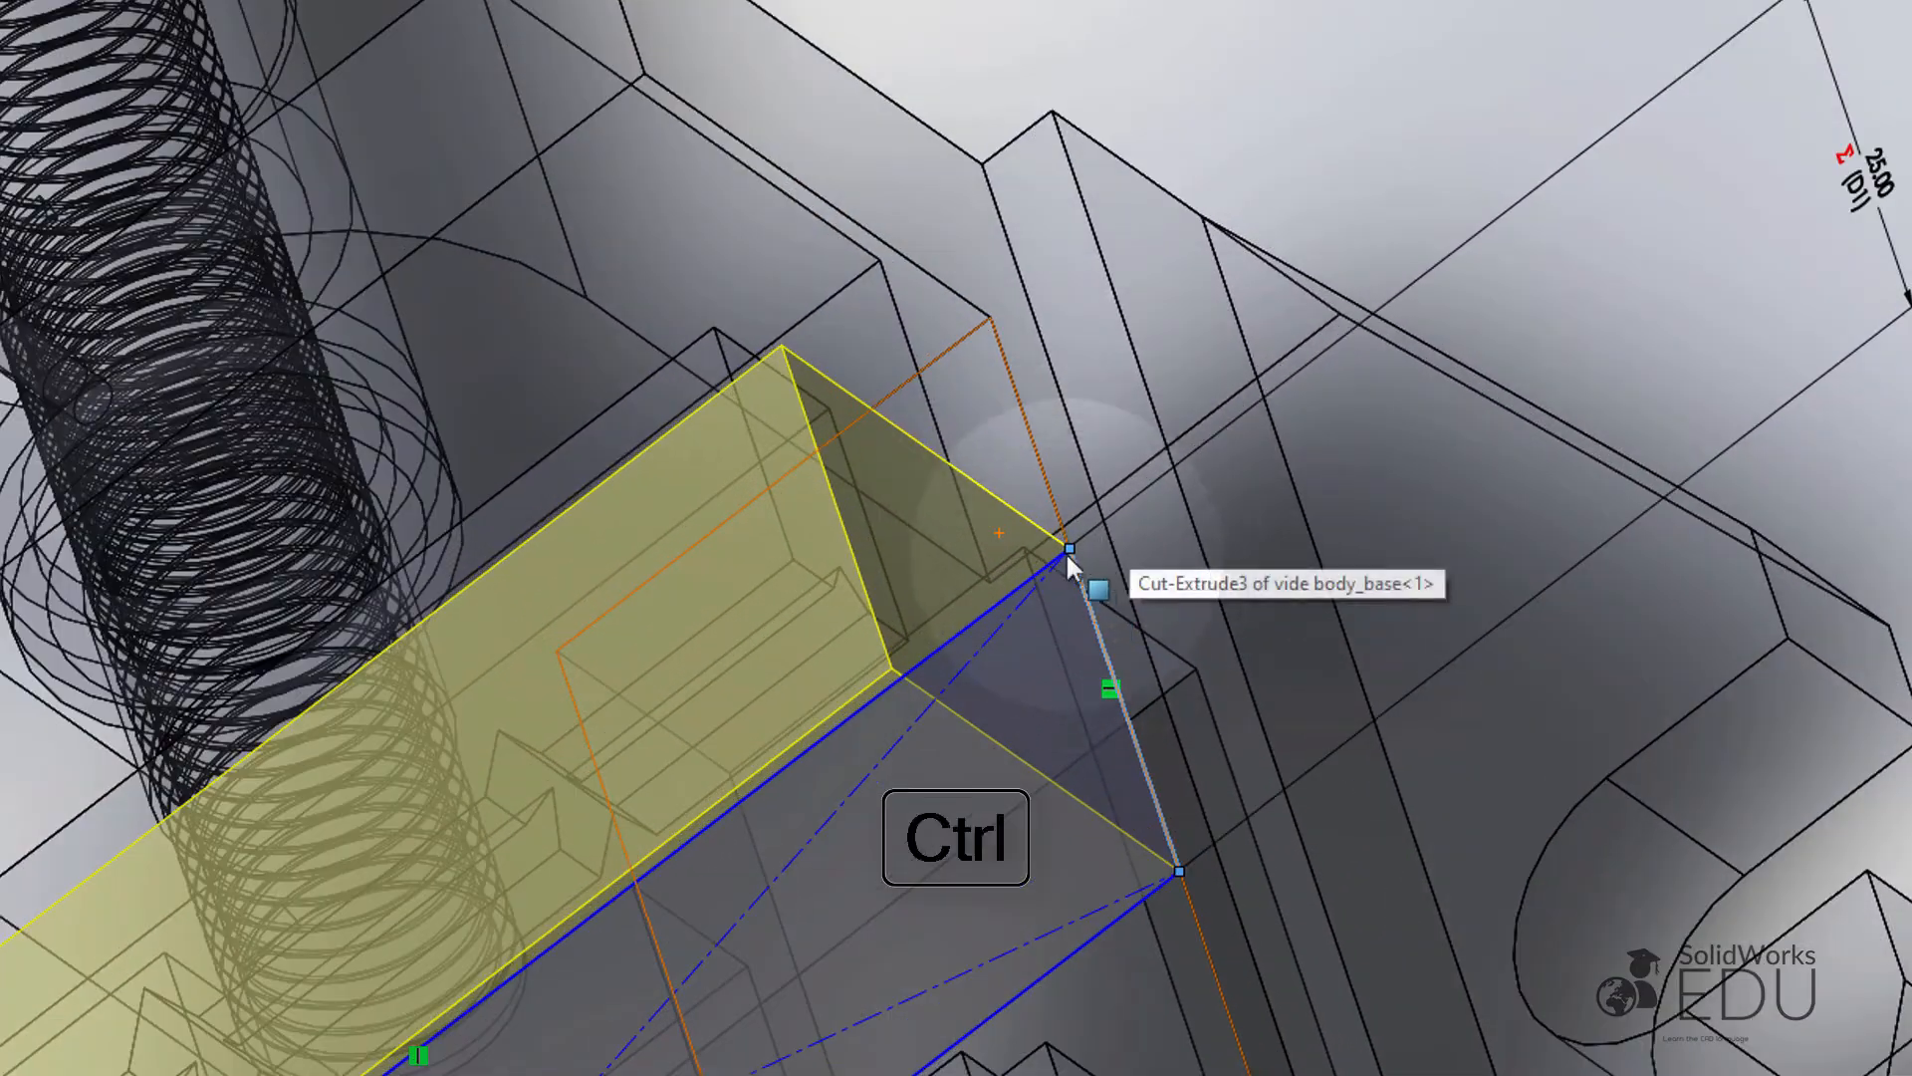
{"action": "left_click", "coordinate": [1017, 406], "text": "ctrl"}
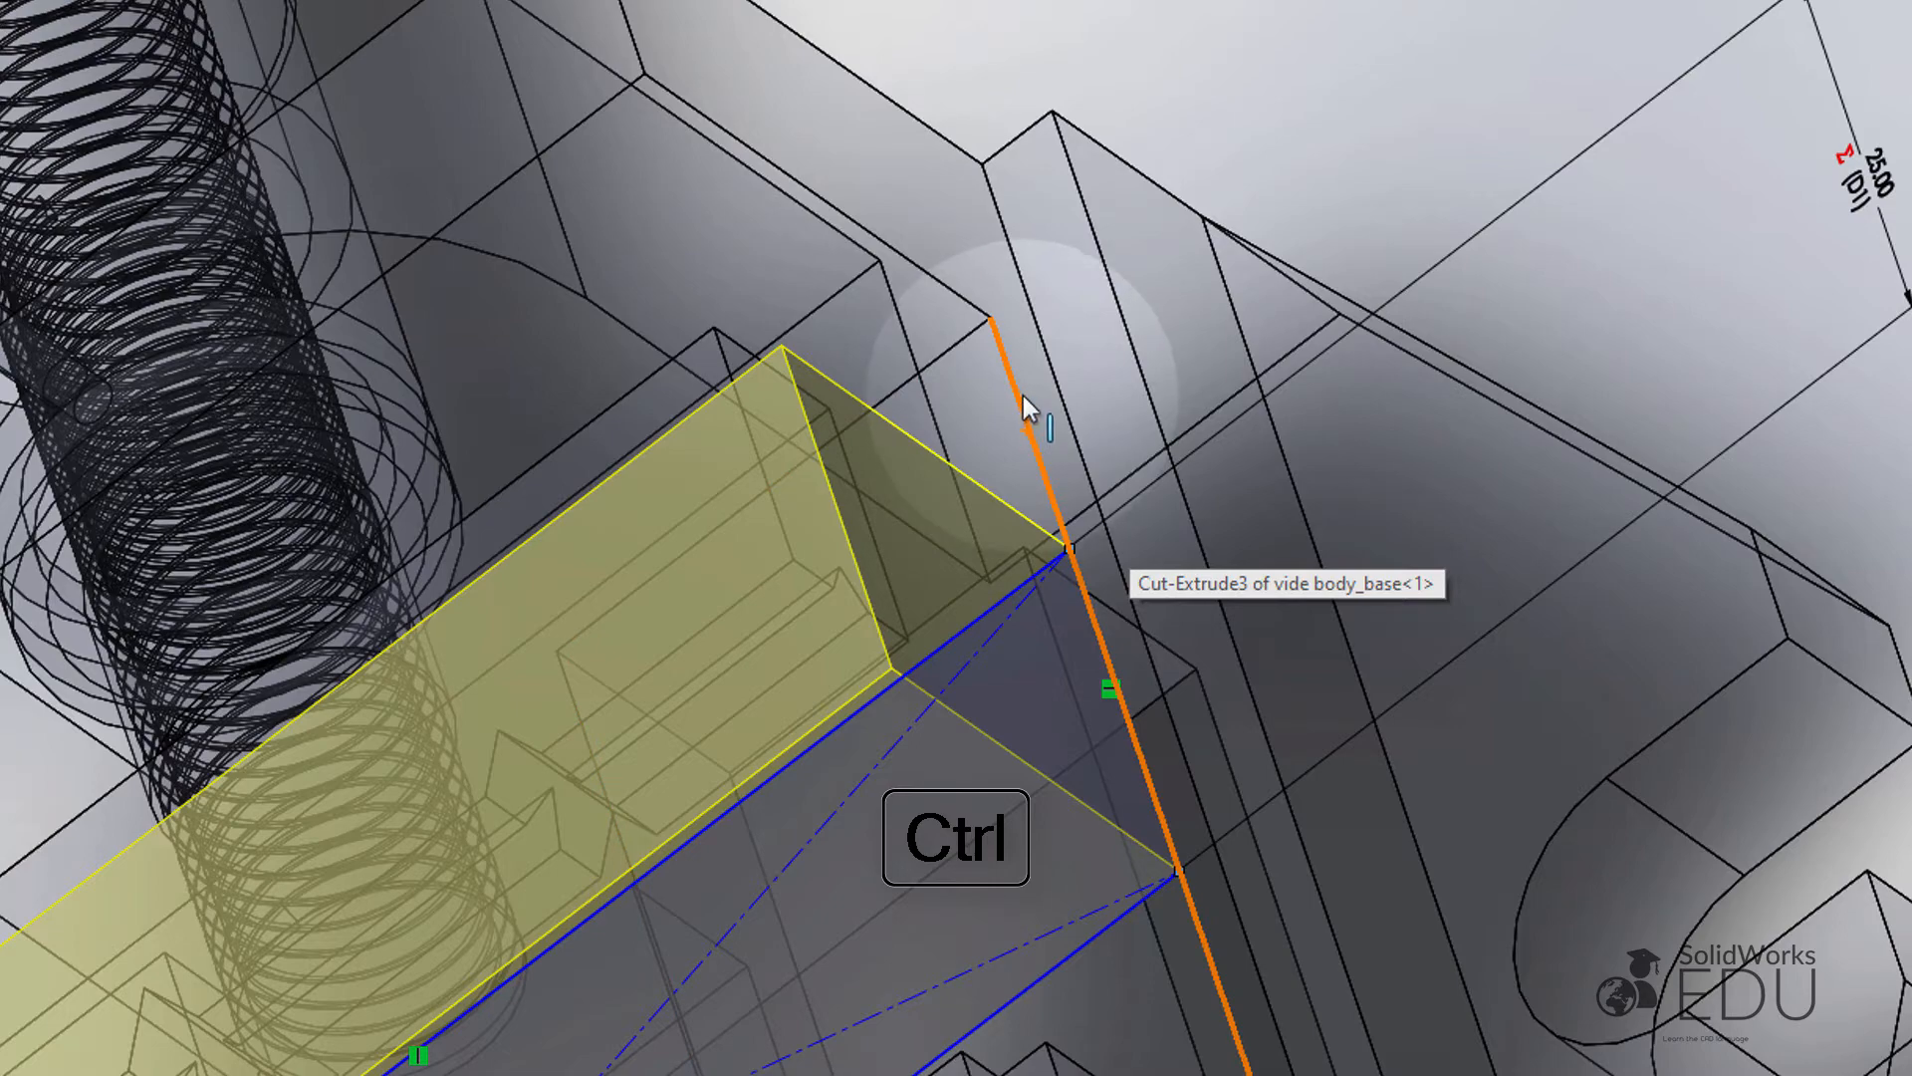
{"action": "left_click", "coordinate": [1020, 398], "text": "ctrl"}
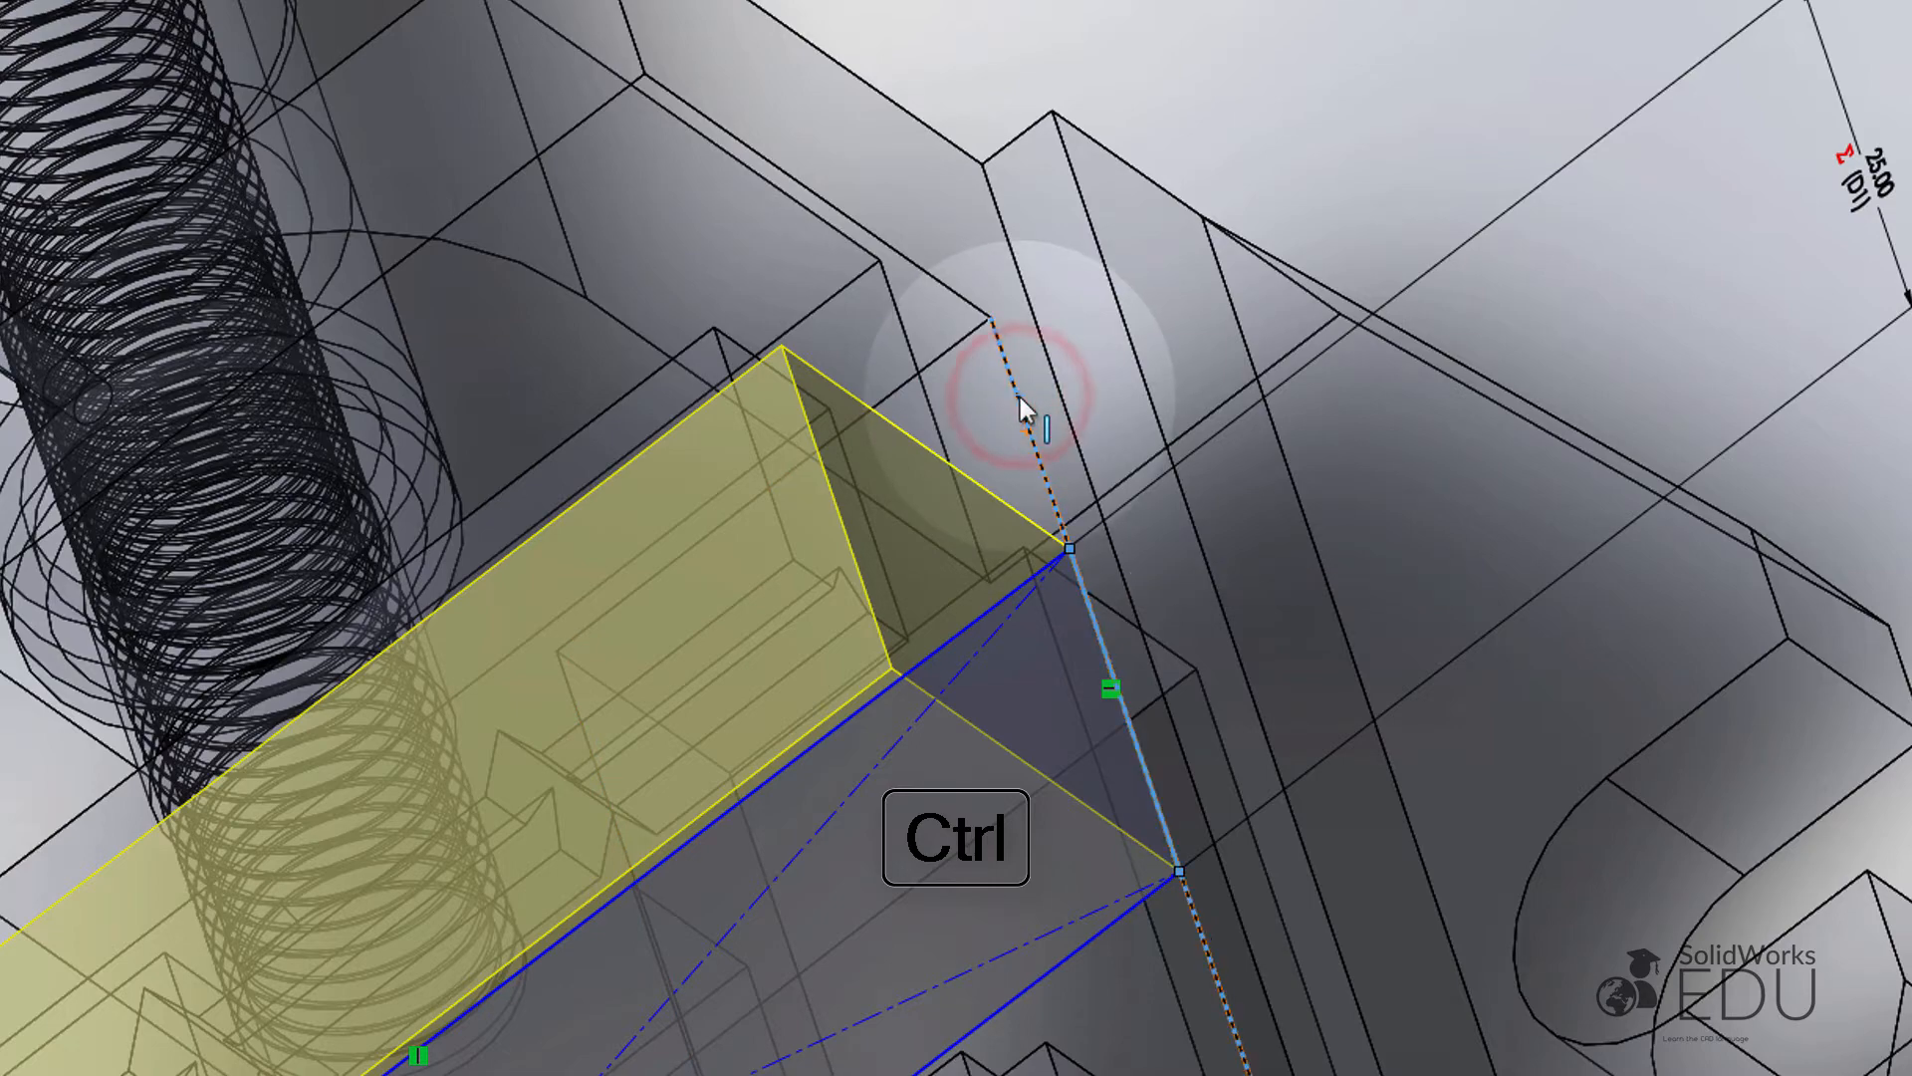
{"action": "left_click", "coordinate": [1111, 255]}
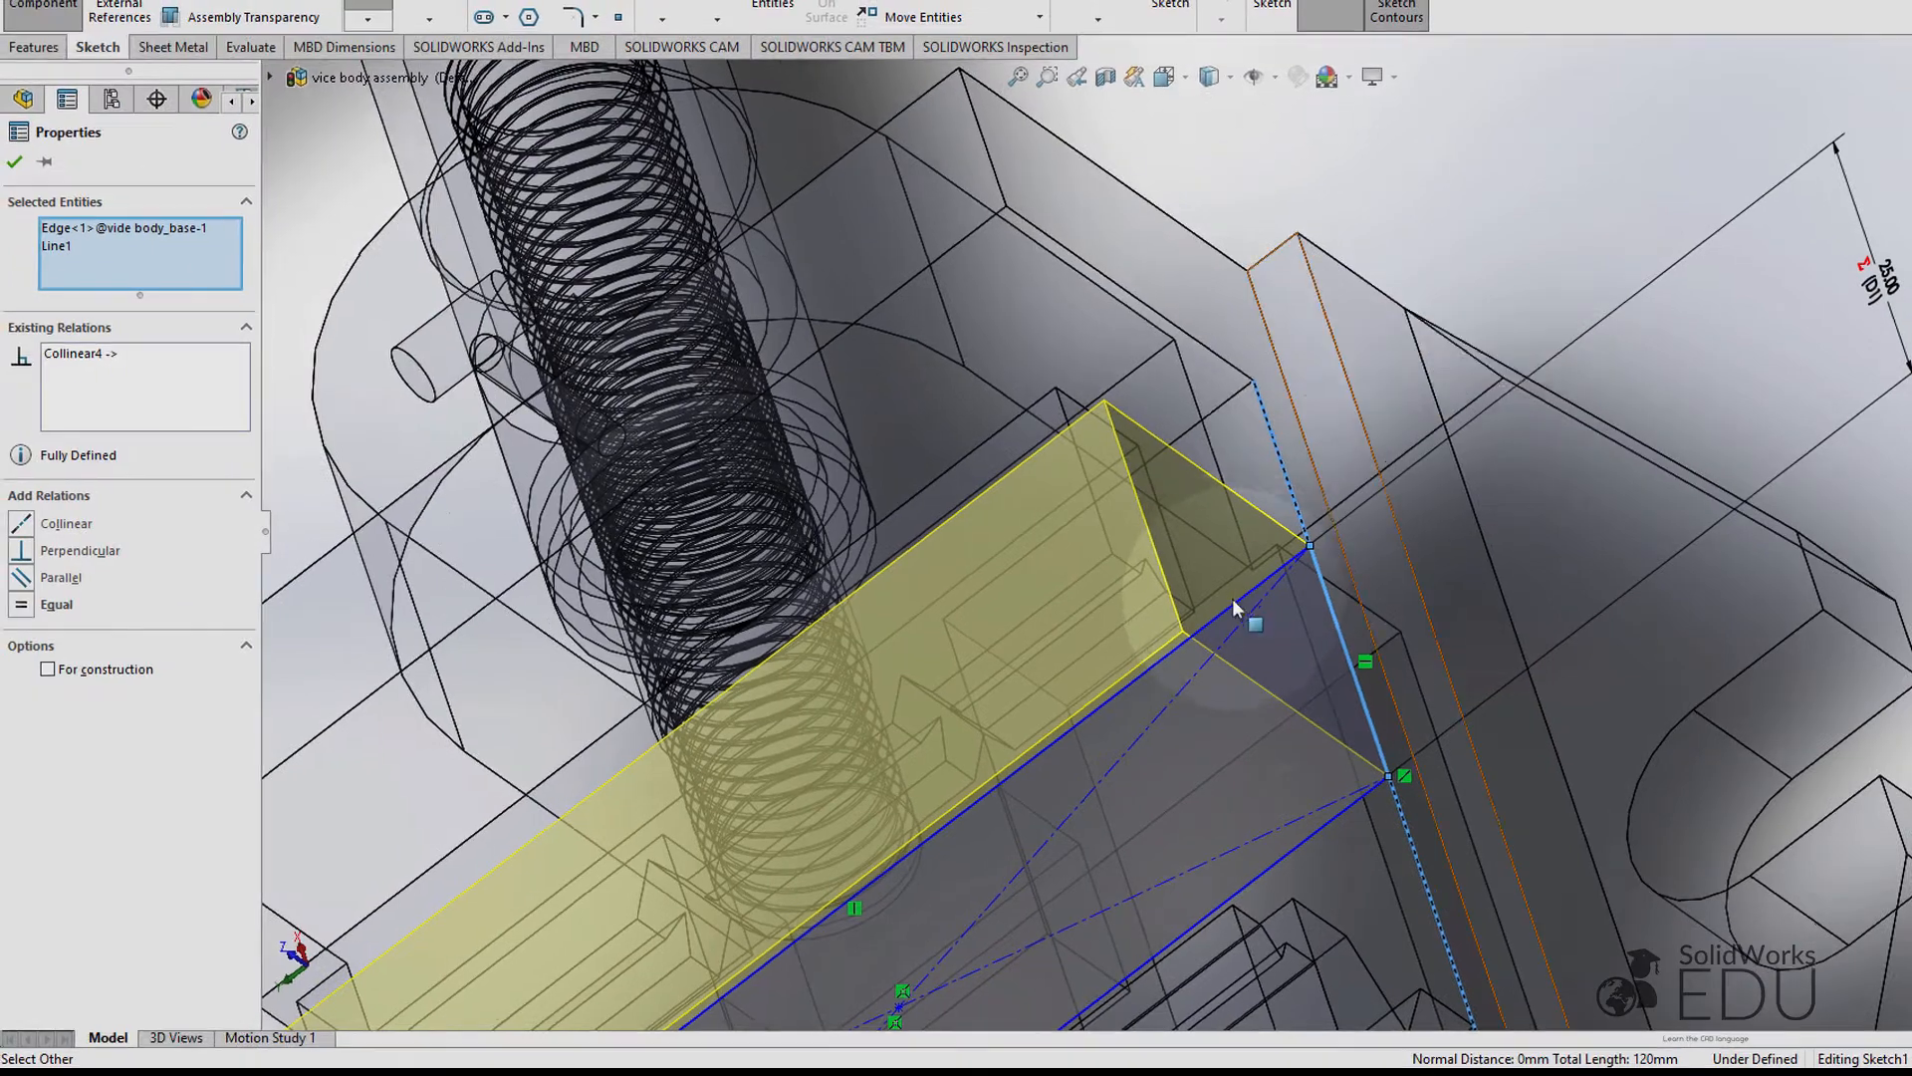
Step: Make the opposite short side of the jaw's rectangle collinear with the other inner edge of the vice body base
{"action": "scroll", "coordinate": [1233, 599], "scroll_direction": "up", "scroll_amount": 3}
{"action": "scroll", "coordinate": [1111, 759], "scroll_direction": "up", "scroll_amount": 5}
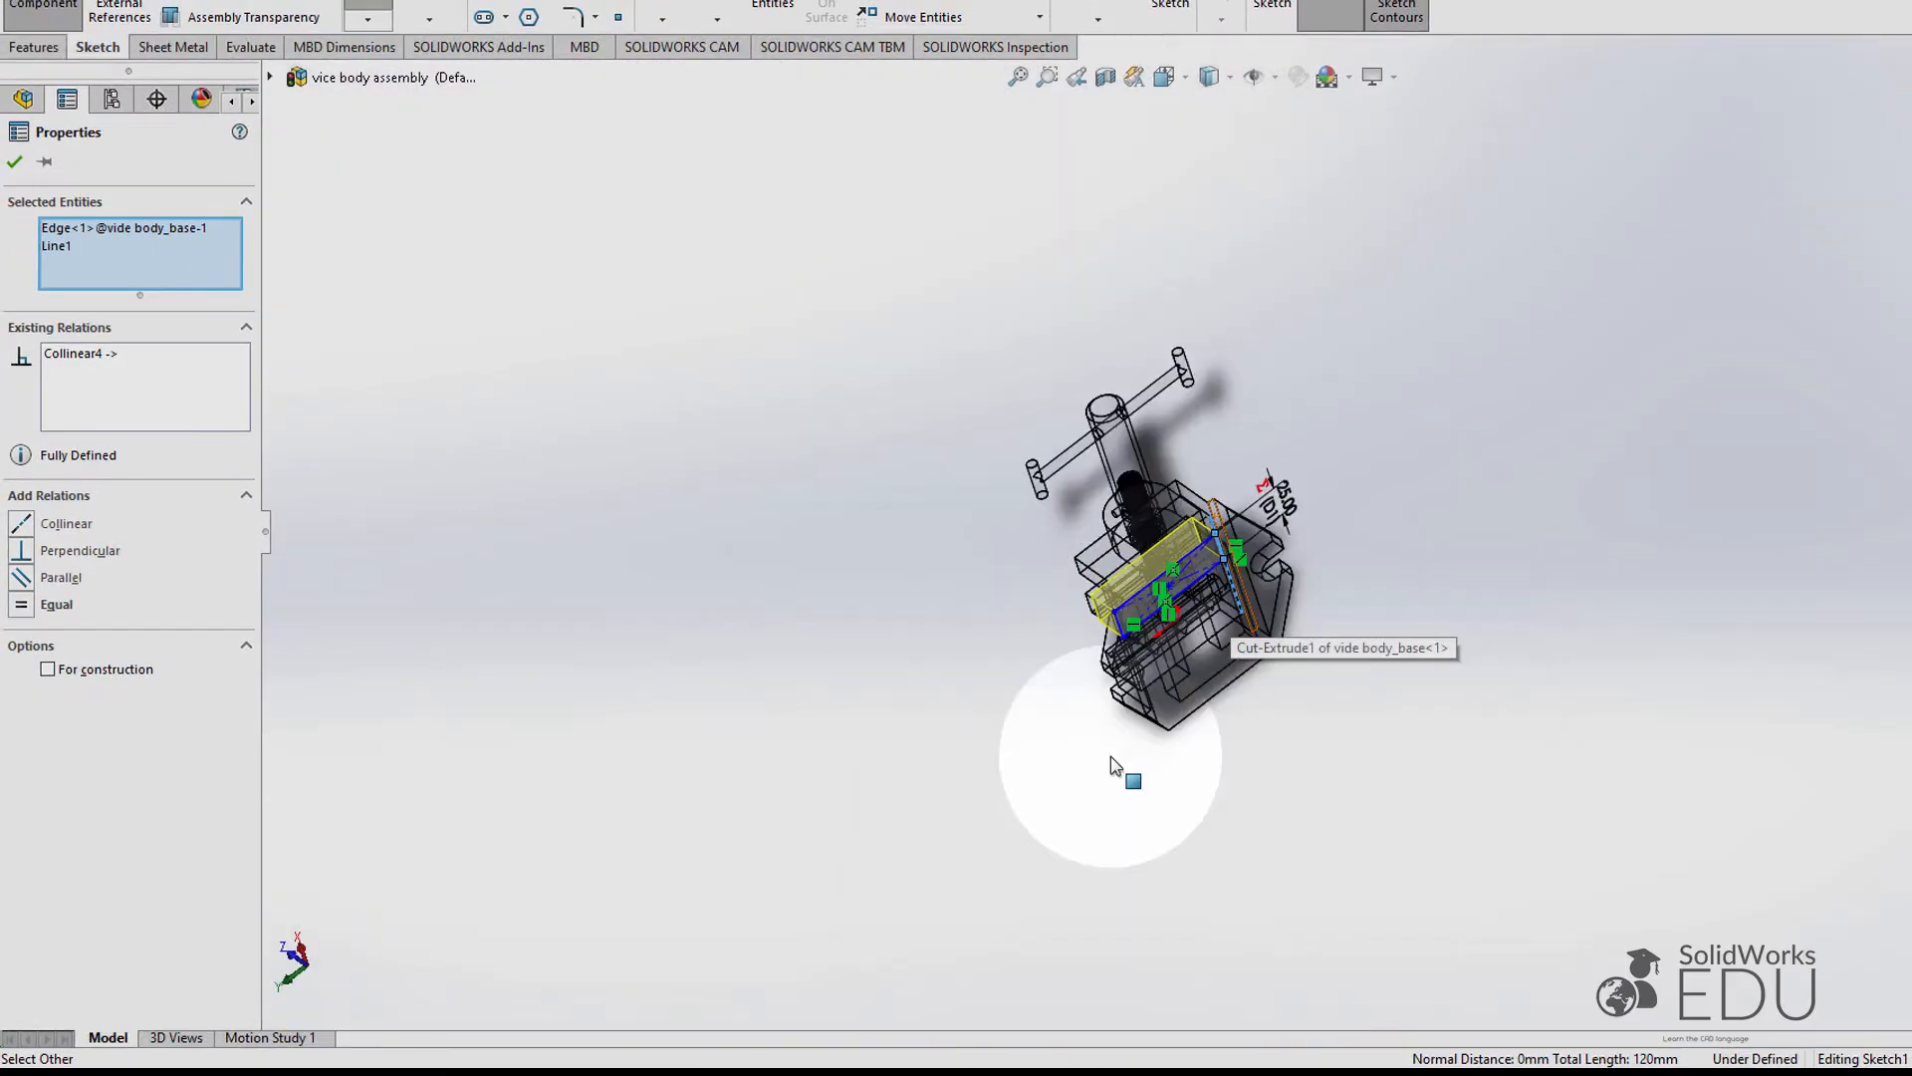
{"action": "middle_click_drag", "start_coordinate": [1109, 756], "coordinate": [1155, 605]}
{"action": "scroll", "coordinate": [1152, 593], "scroll_direction": "down", "scroll_amount": 5}
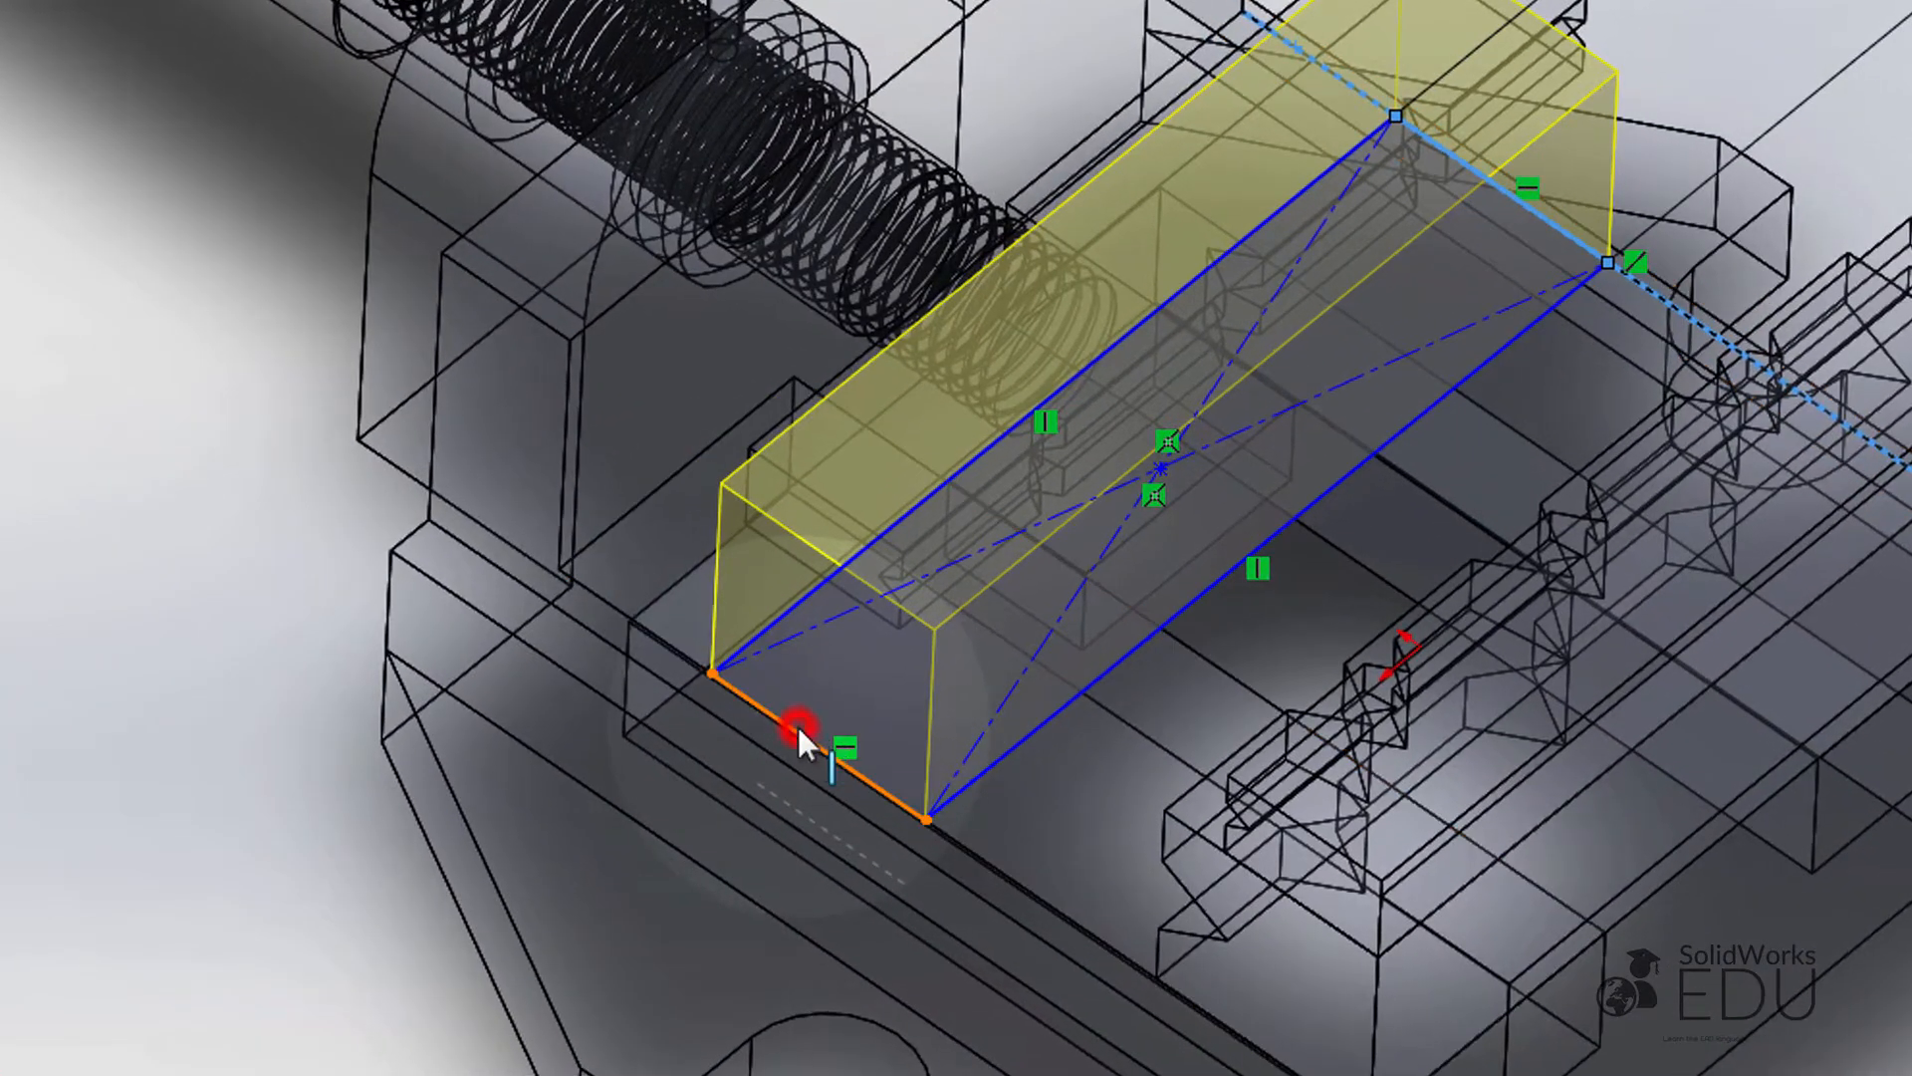
{"action": "left_click", "coordinate": [798, 726]}
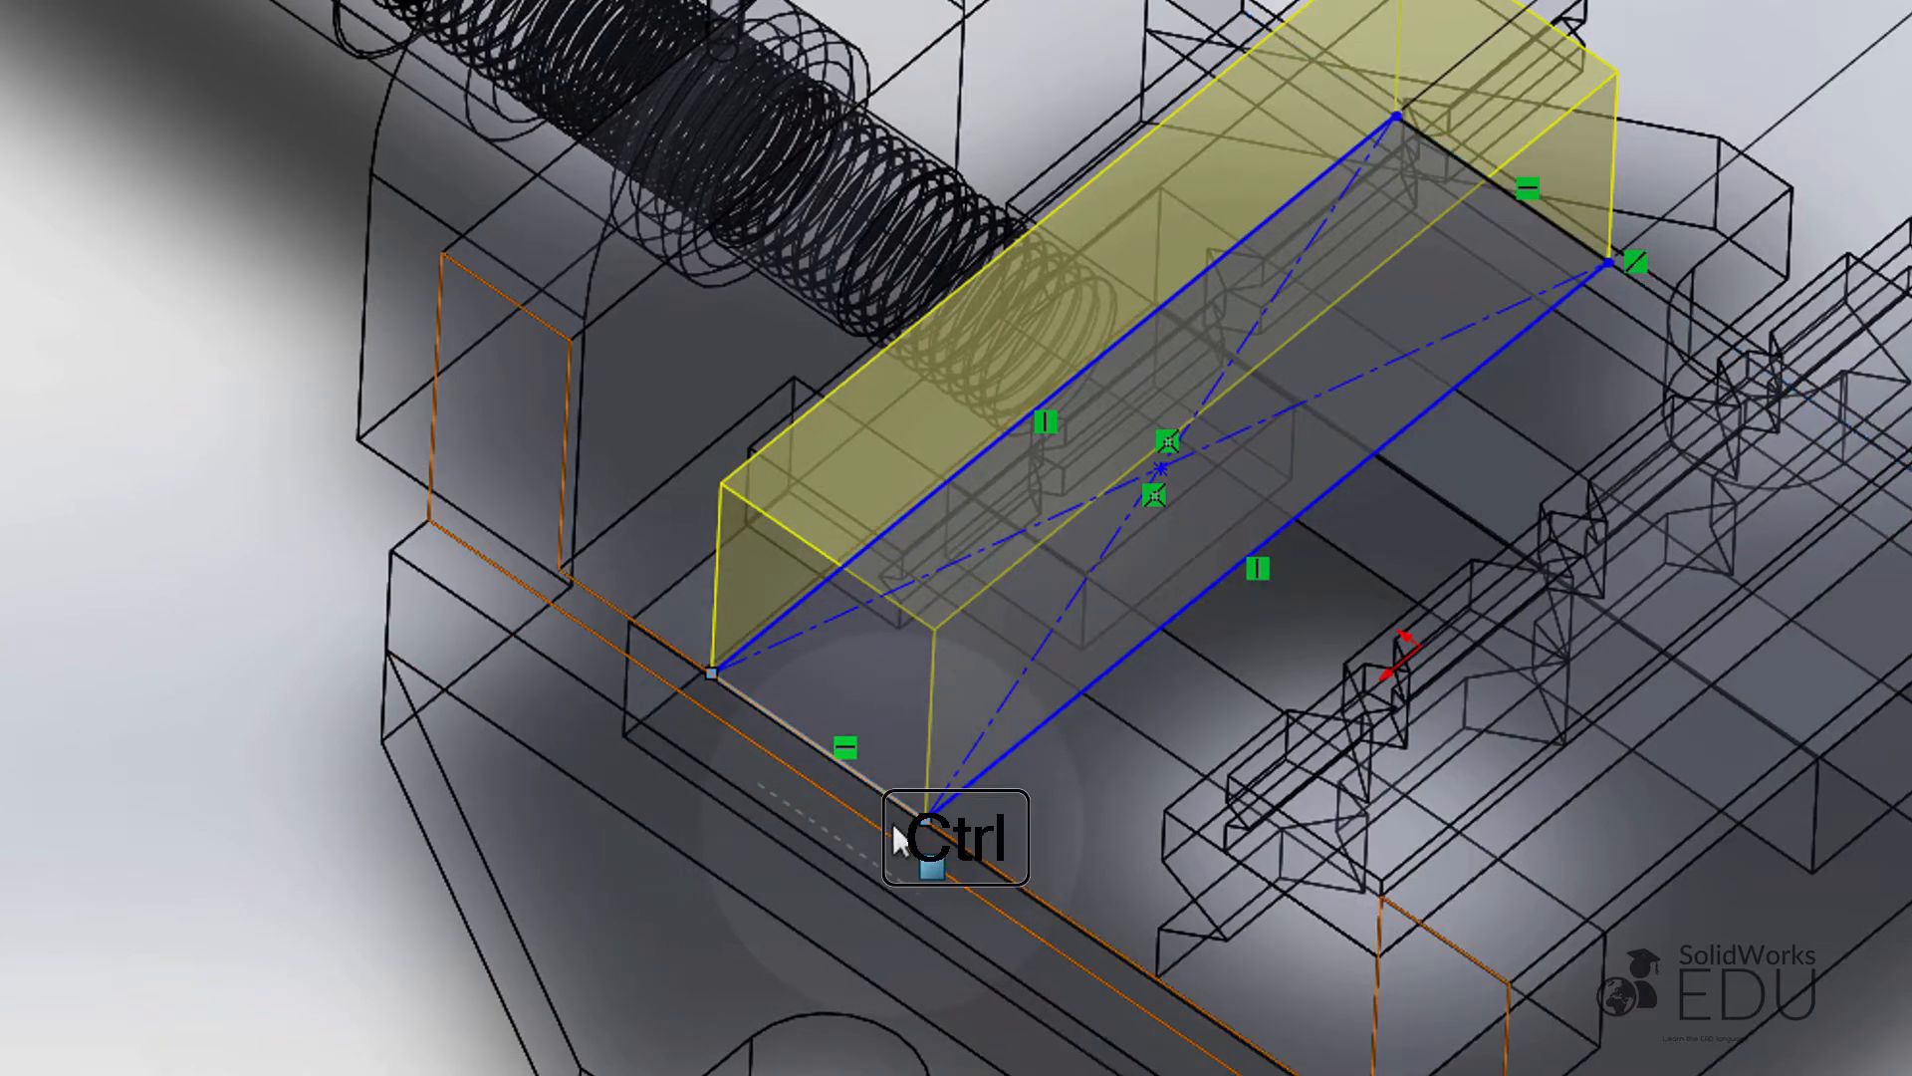
{"action": "scroll", "coordinate": [662, 680], "scroll_direction": "down", "scroll_amount": 5}
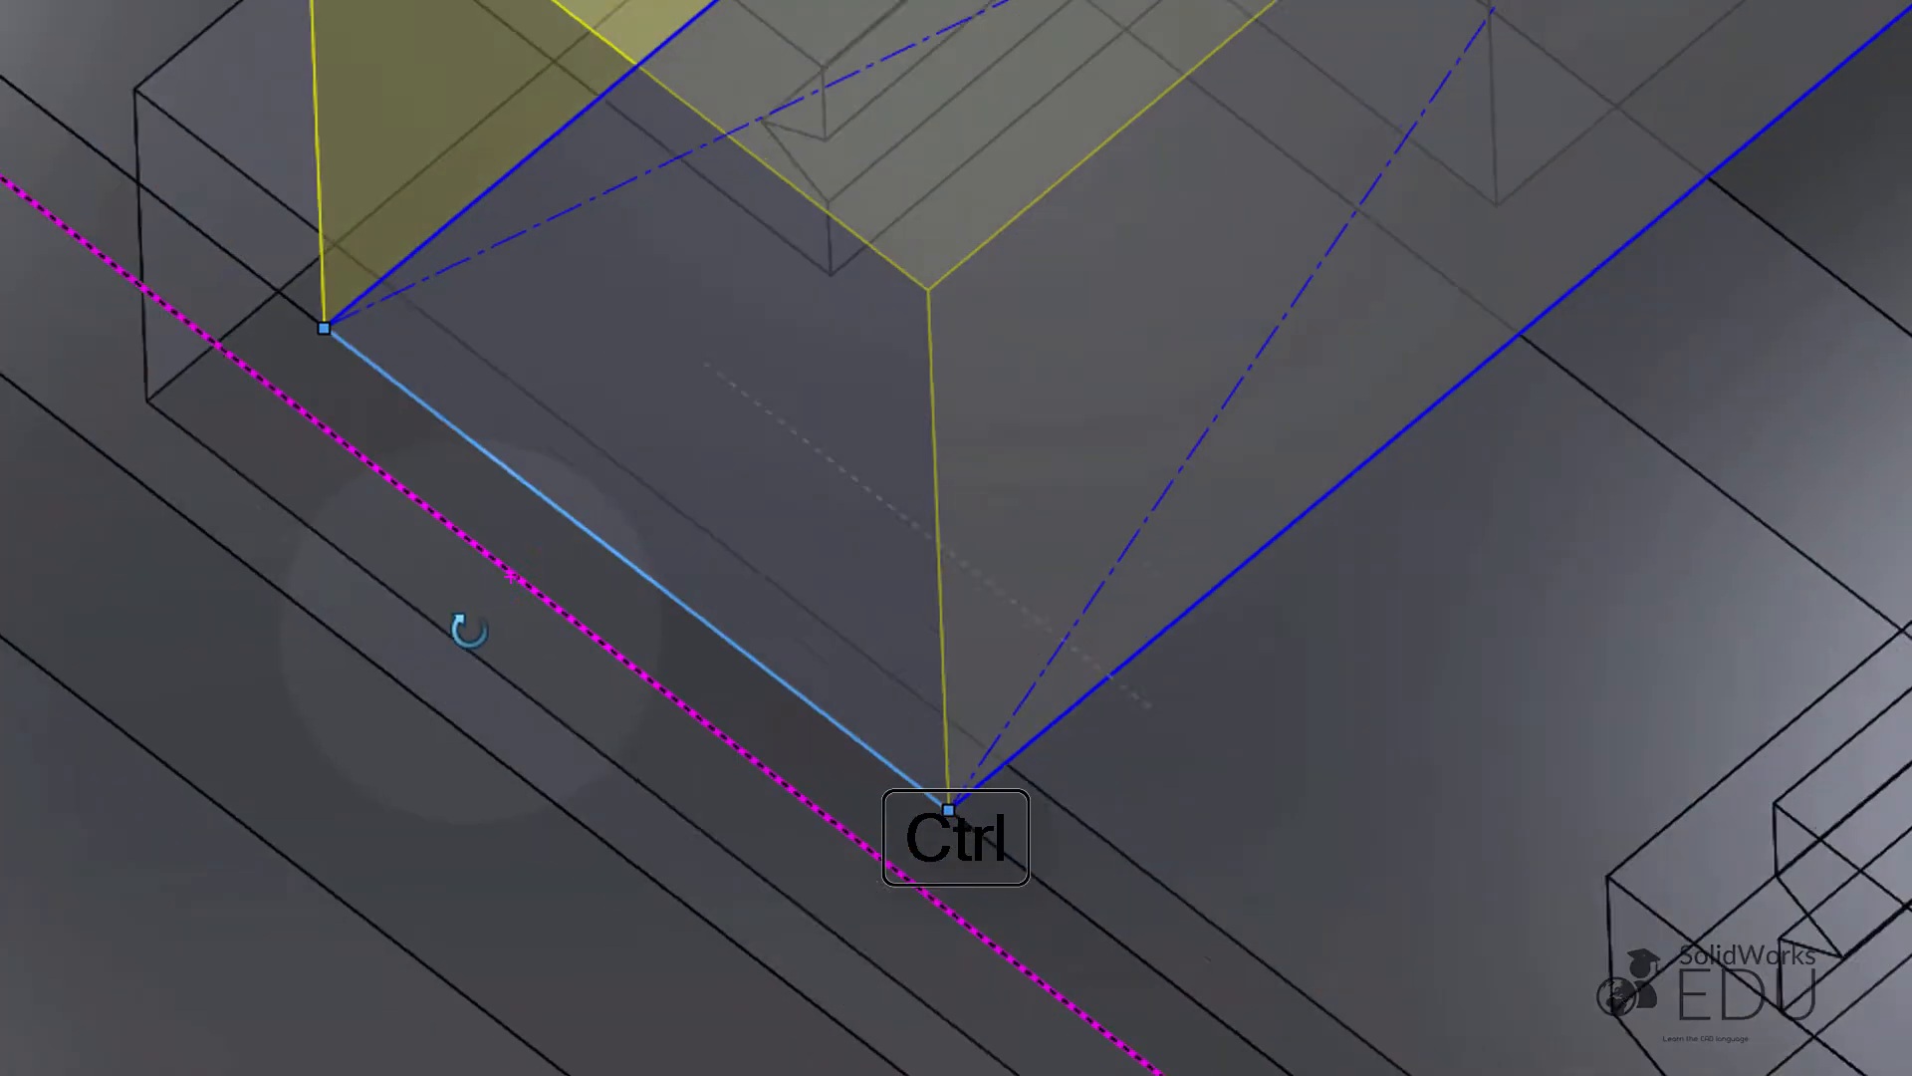
{"action": "middle_click_drag", "start_coordinate": [469, 630], "coordinate": [445, 581]}
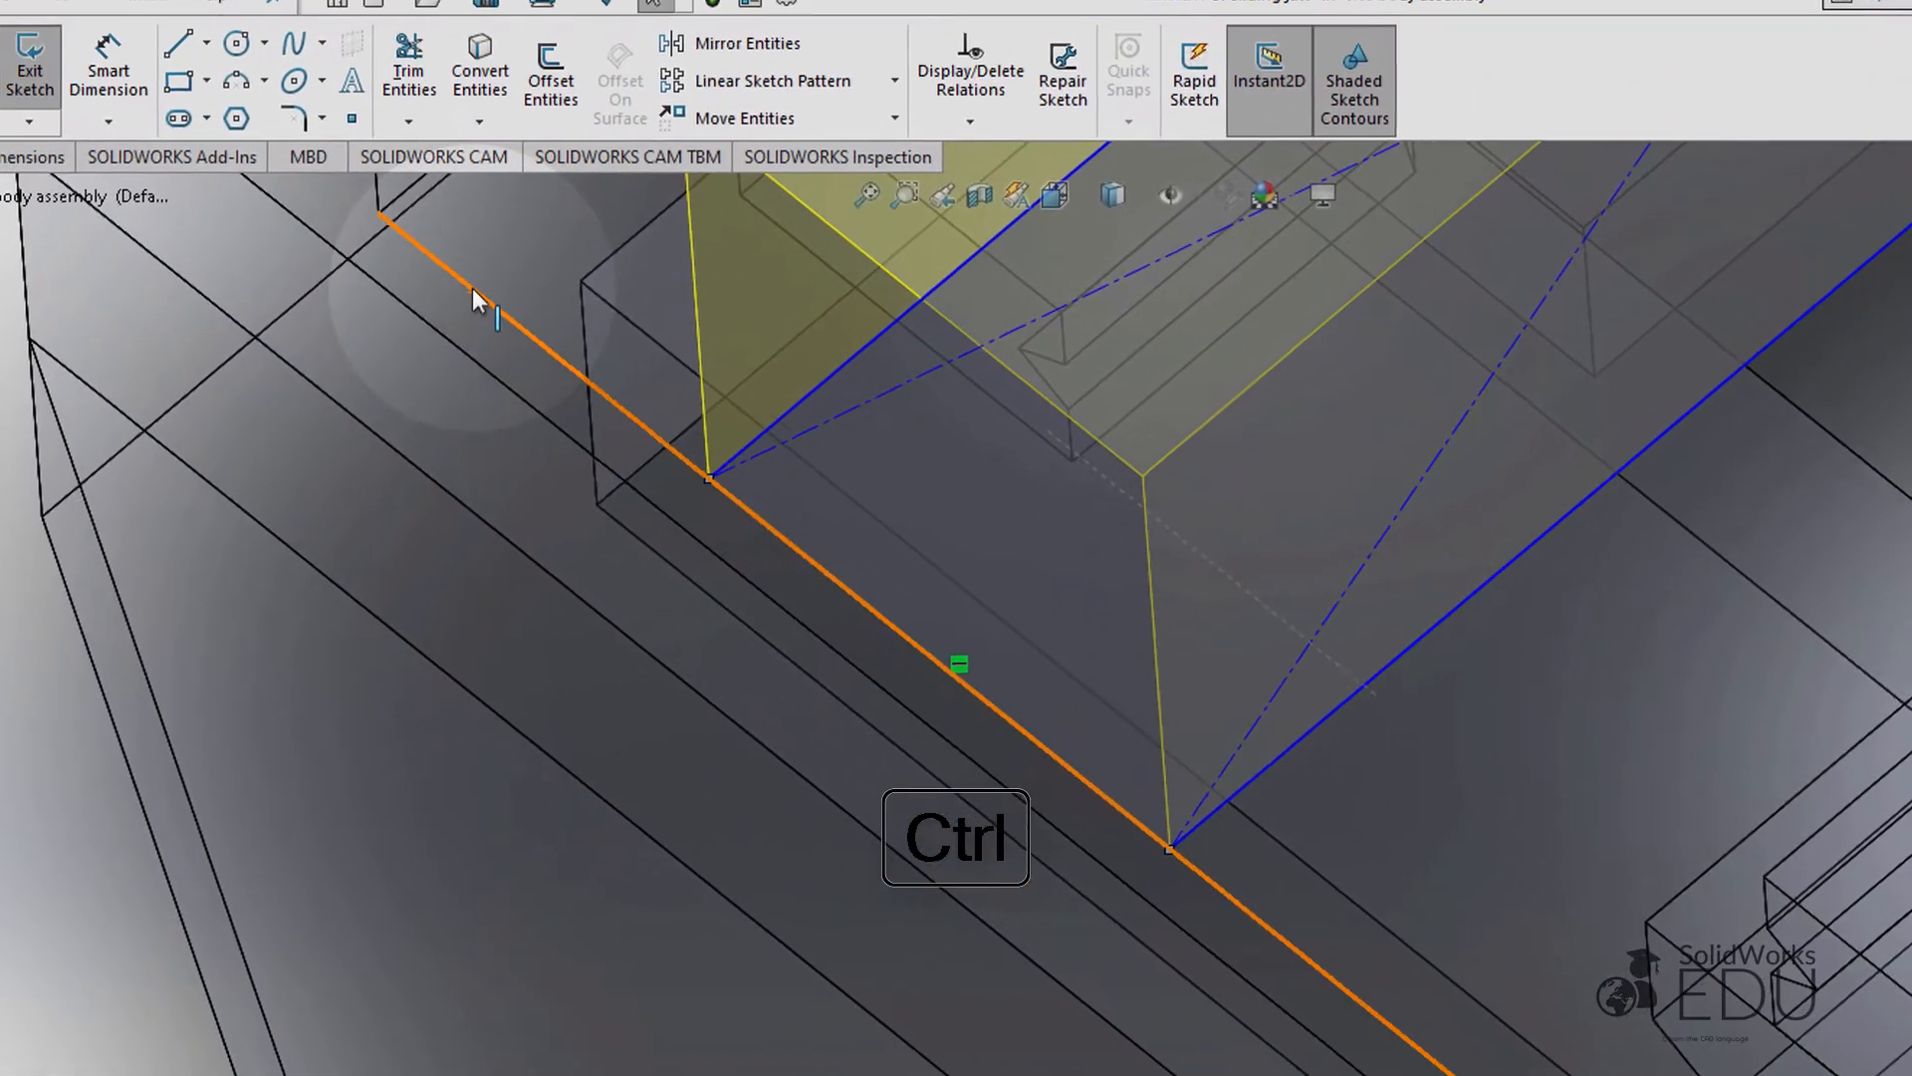
{"action": "left_click", "coordinate": [11, 77], "text": "ctrl"}
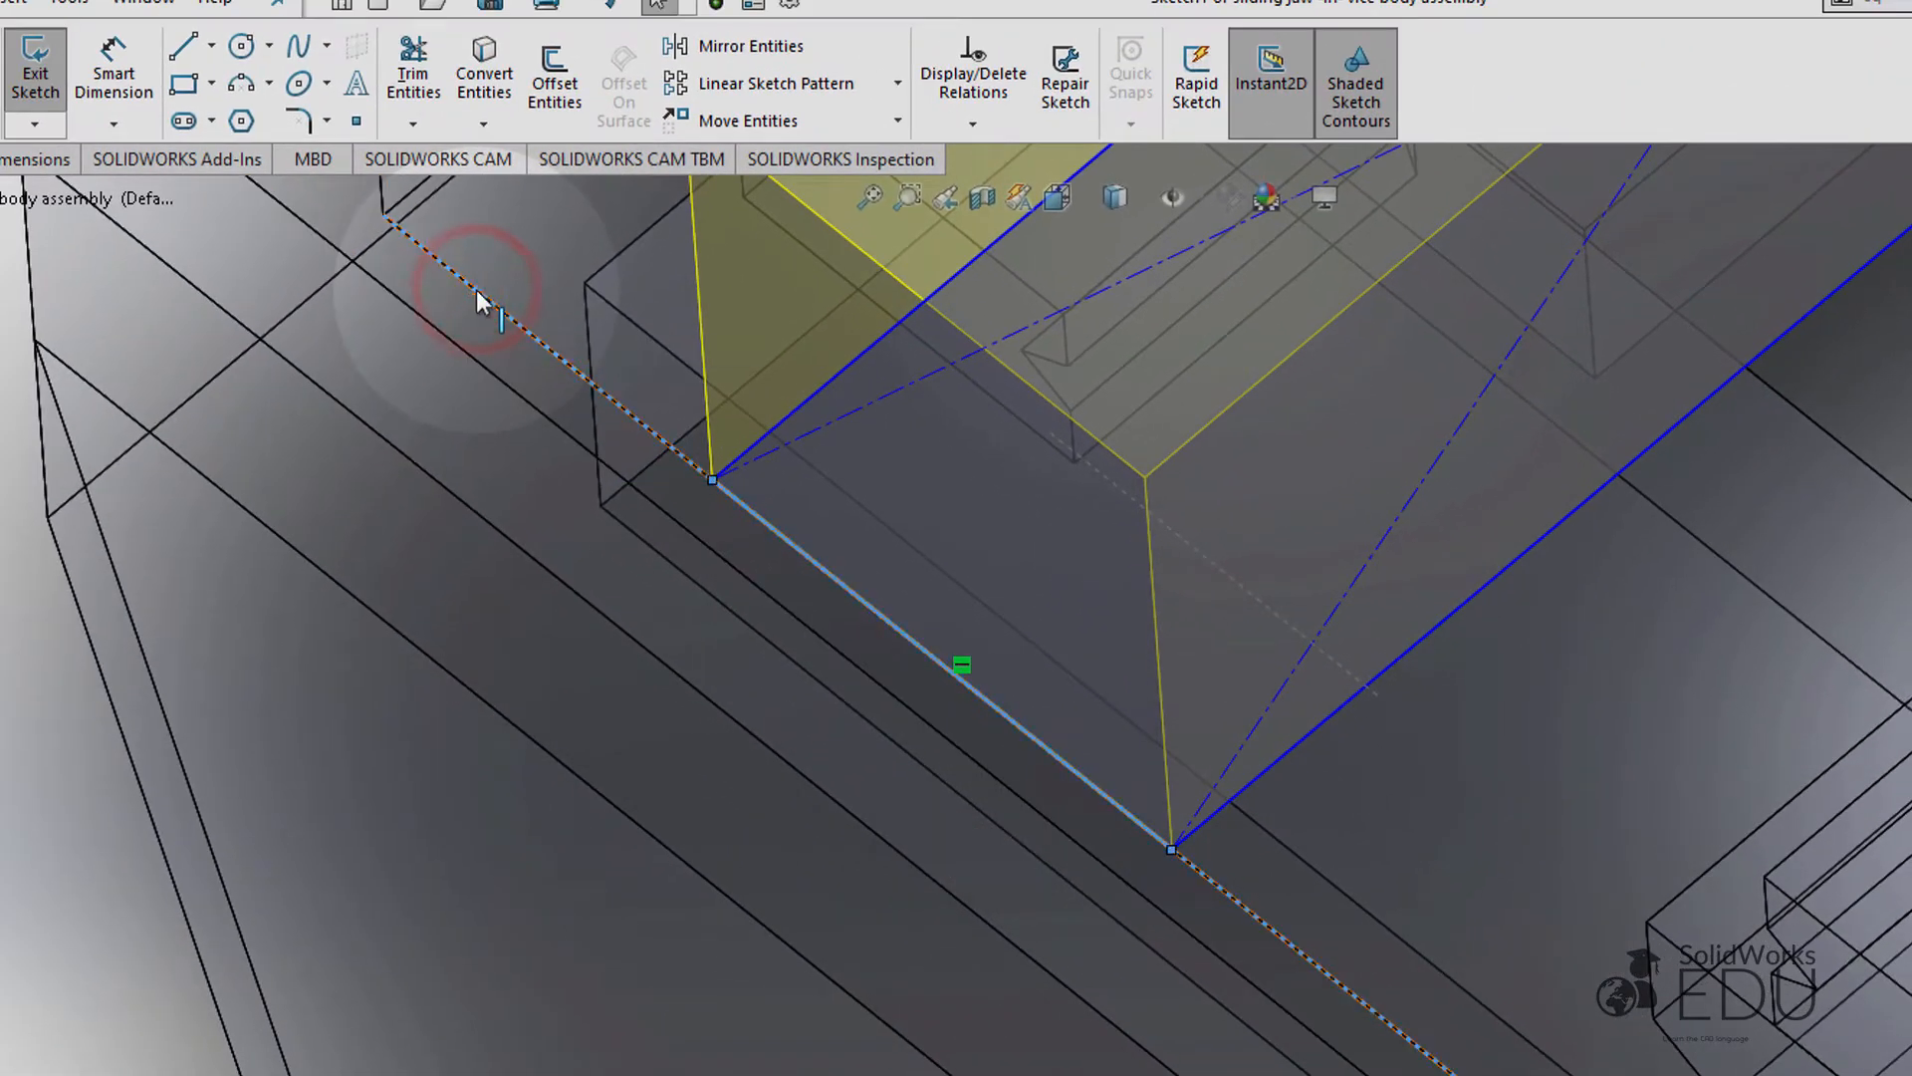
{"action": "left_click", "coordinate": [555, 171]}
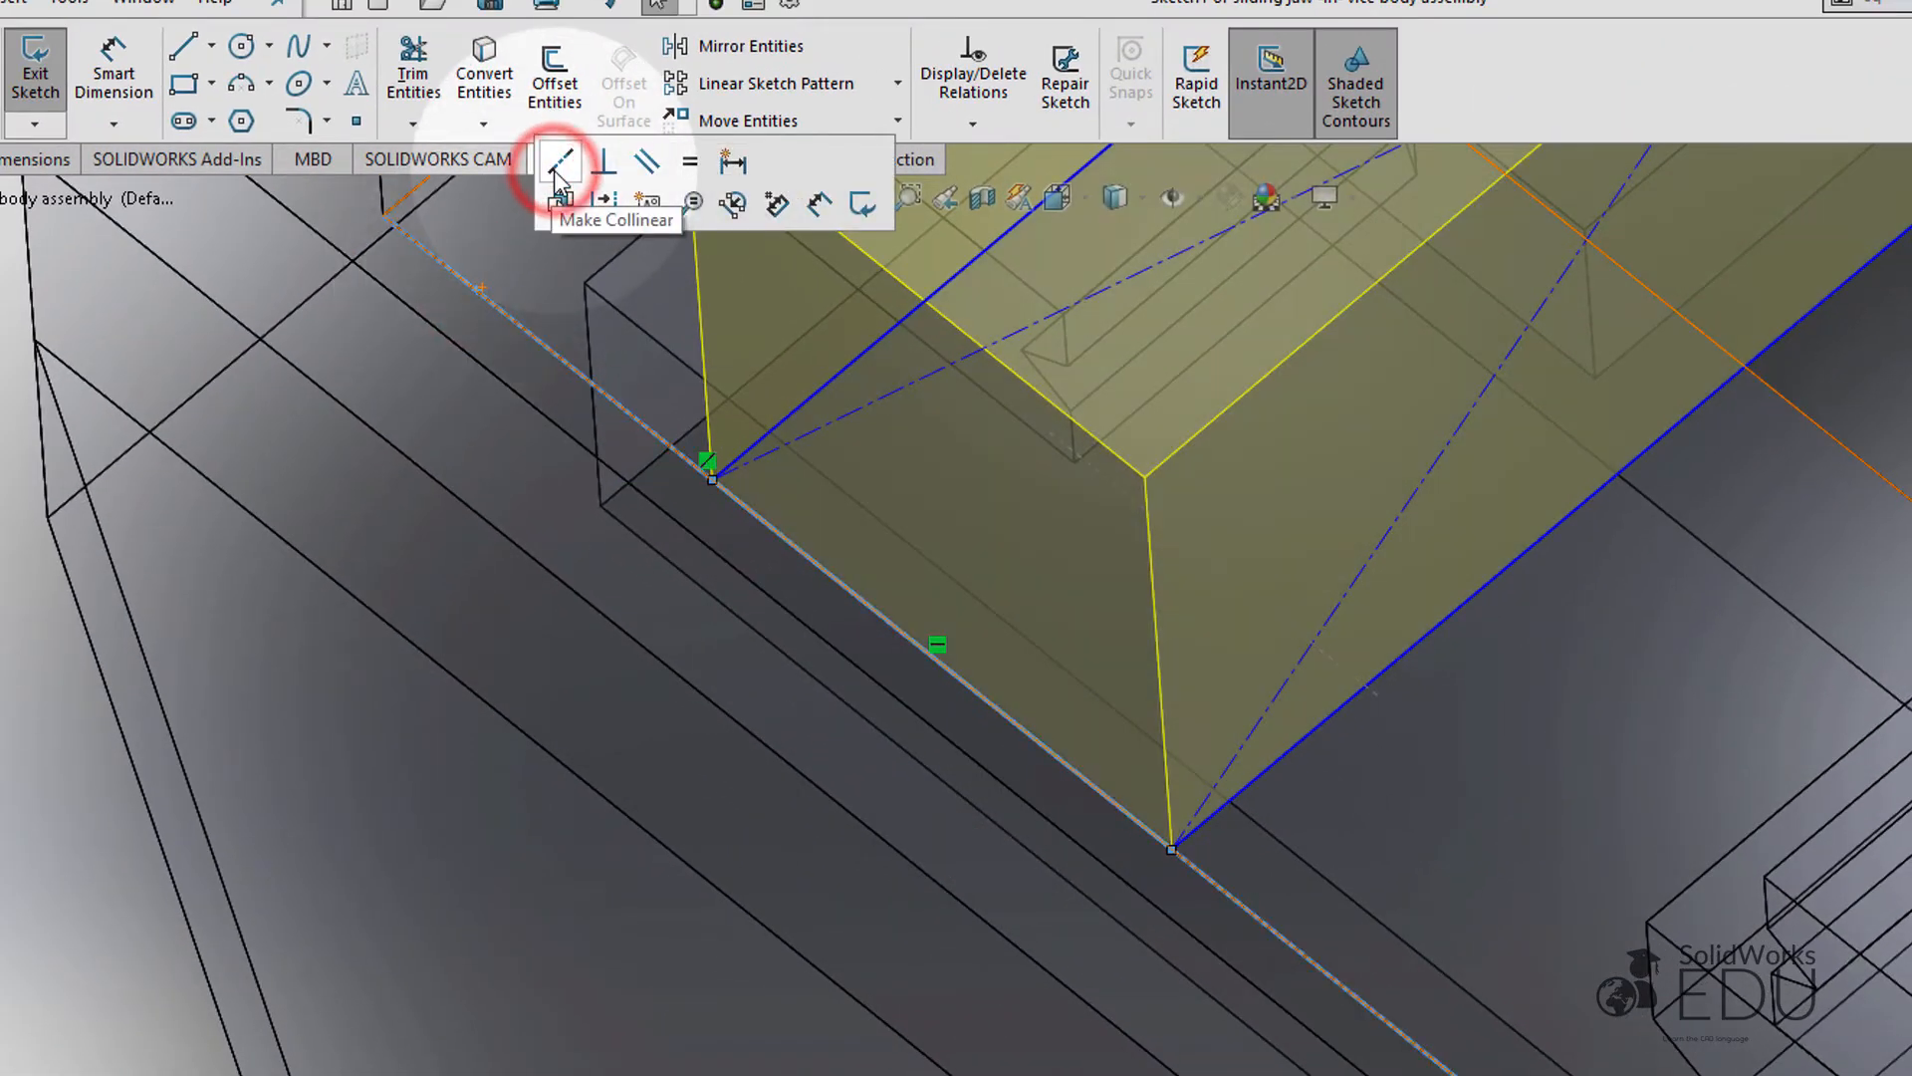
{"action": "scroll", "coordinate": [808, 787], "scroll_direction": "up", "scroll_amount": 5}
{"action": "scroll", "coordinate": [809, 786], "scroll_direction": "up", "scroll_amount": 3}
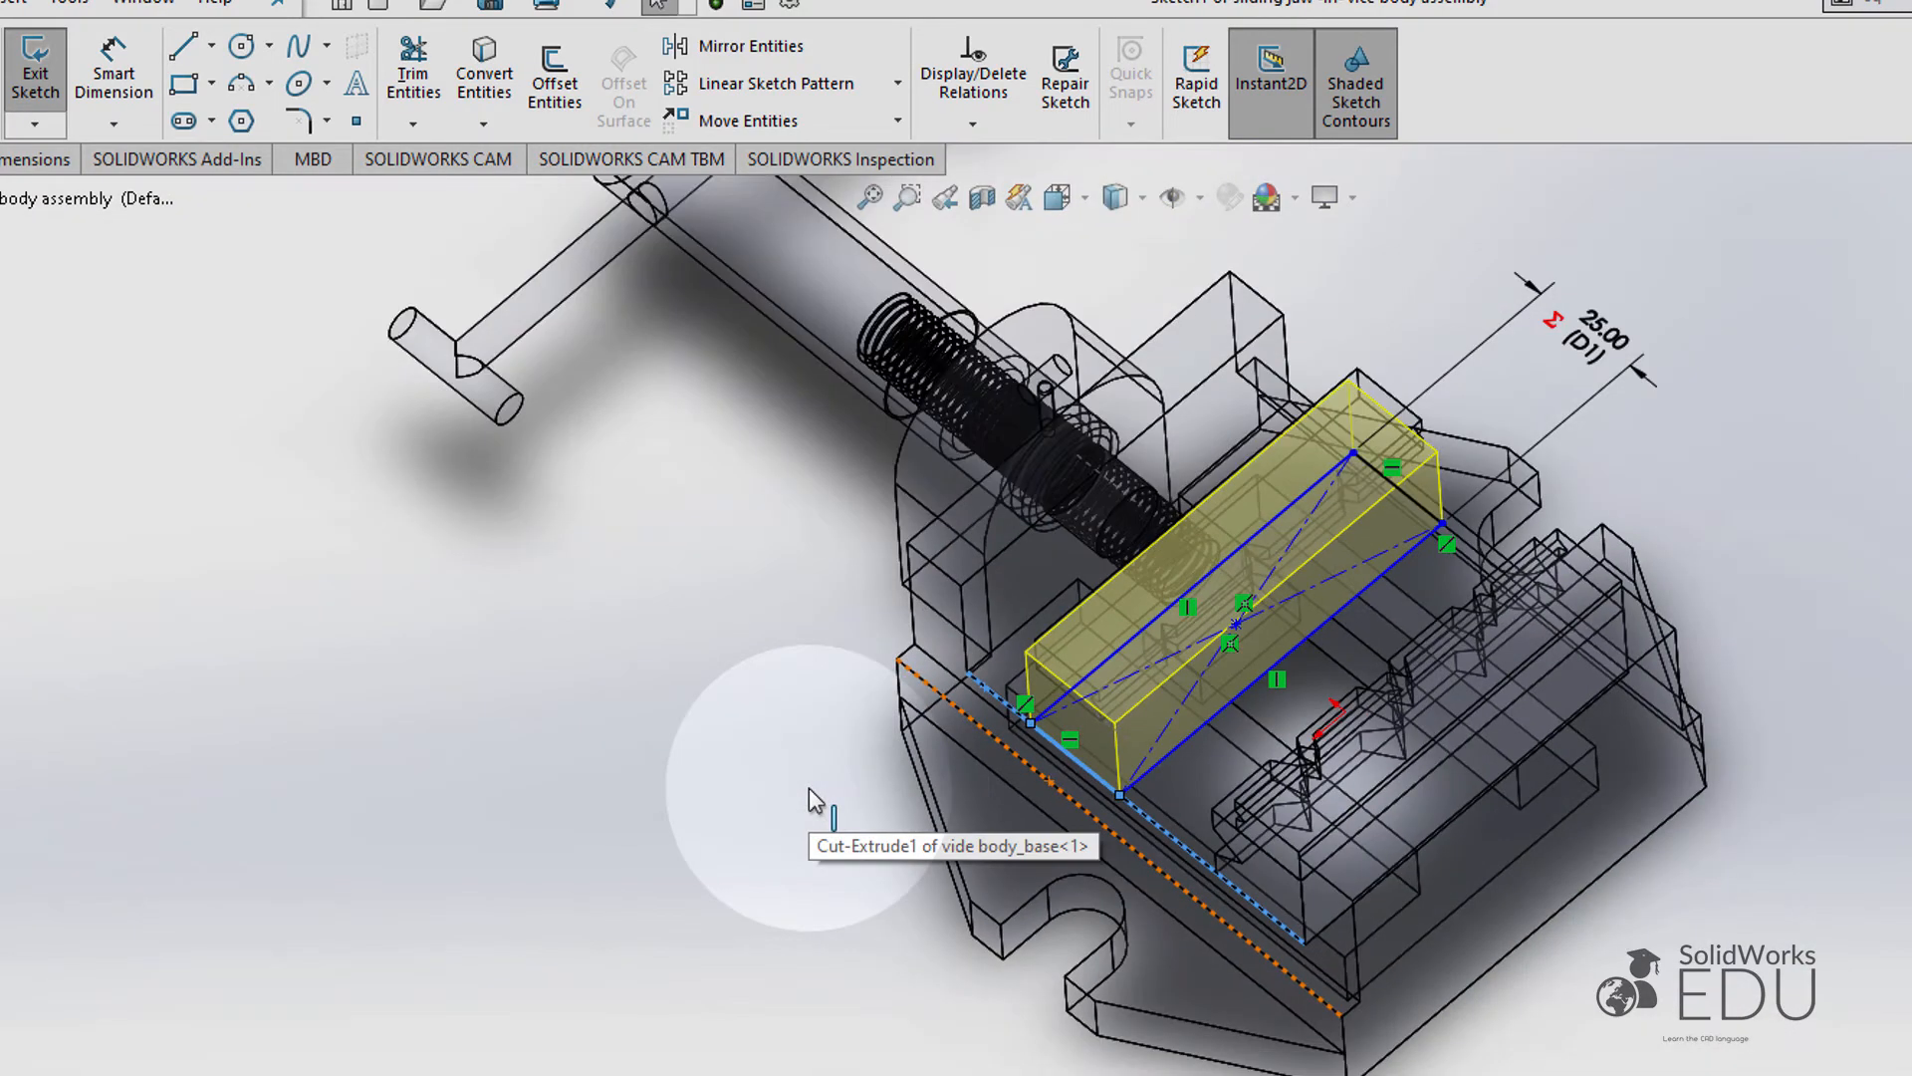
Step: Accept the sketch relations, exit the sketch and return from part editing to the vice assembly
{"action": "middle_click_drag", "start_coordinate": [811, 794], "coordinate": [902, 778]}
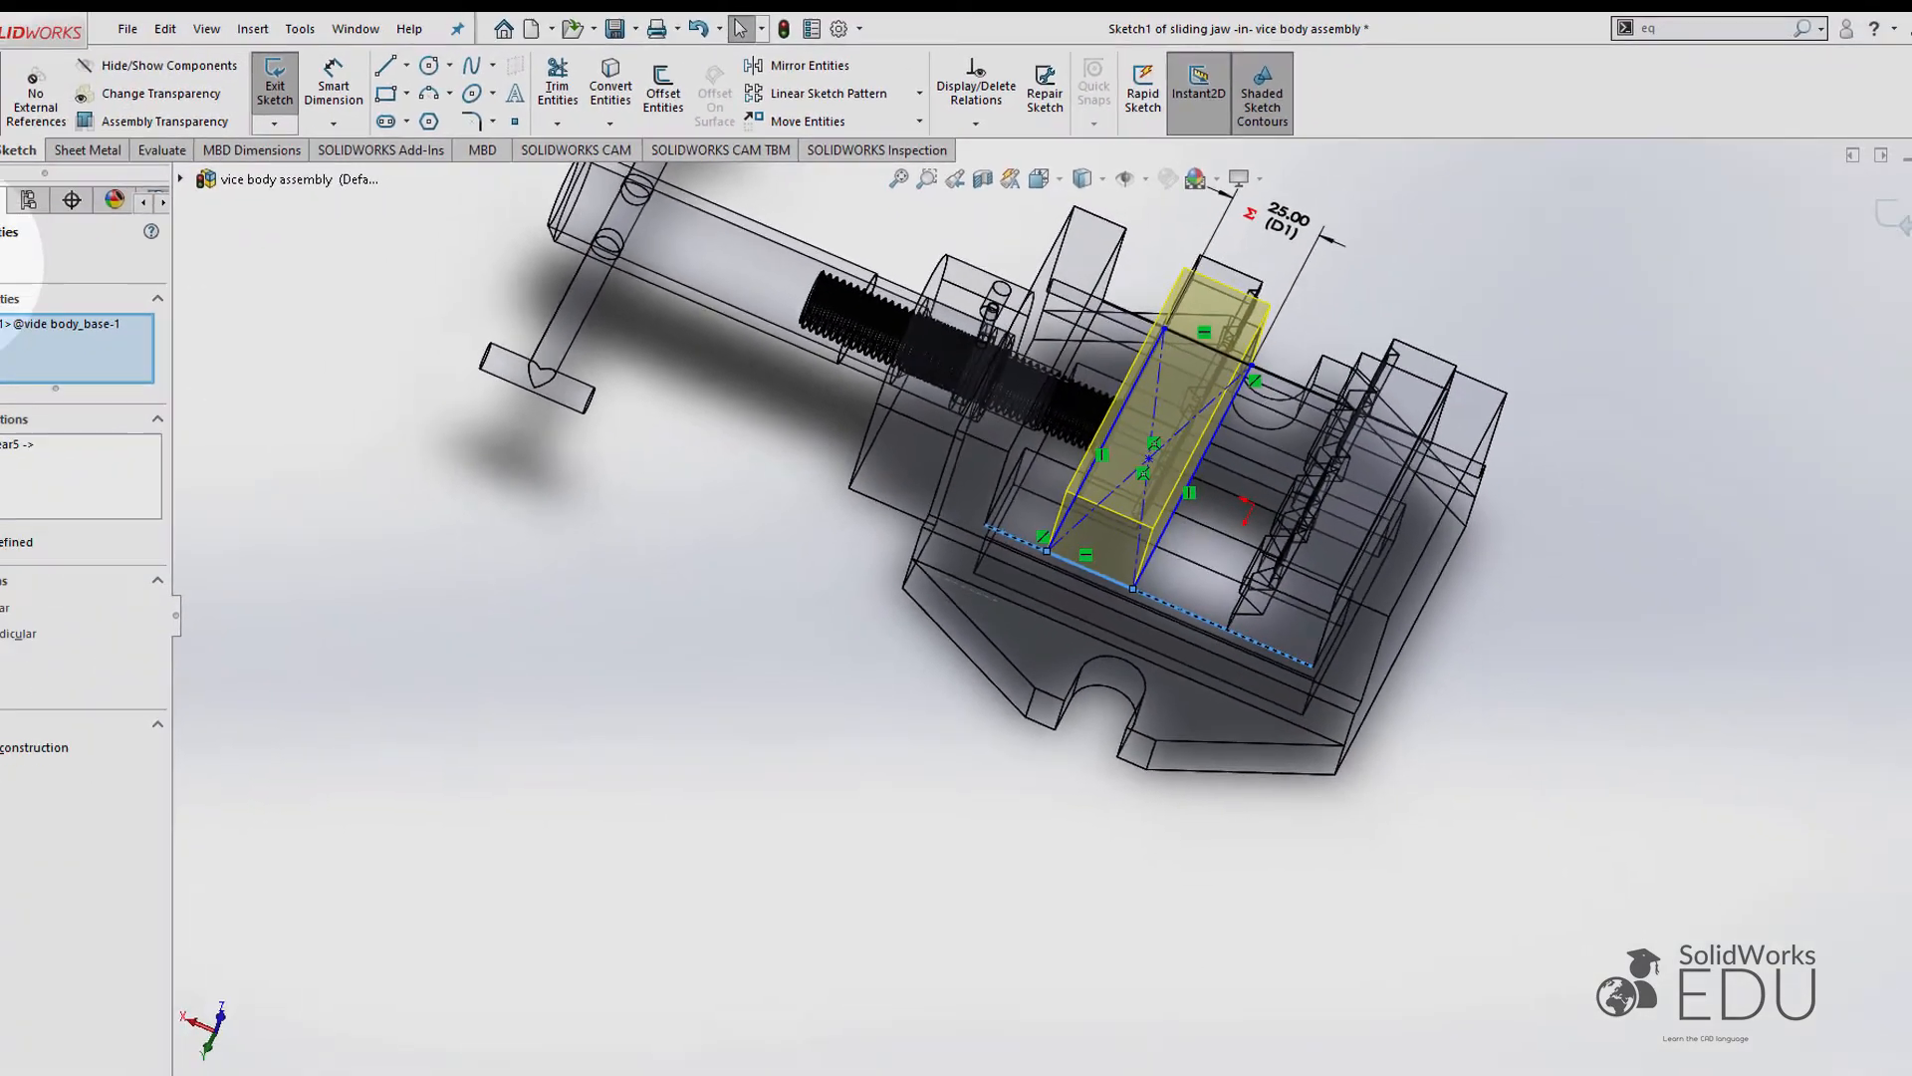
{"action": "left_click", "coordinate": [14, 254]}
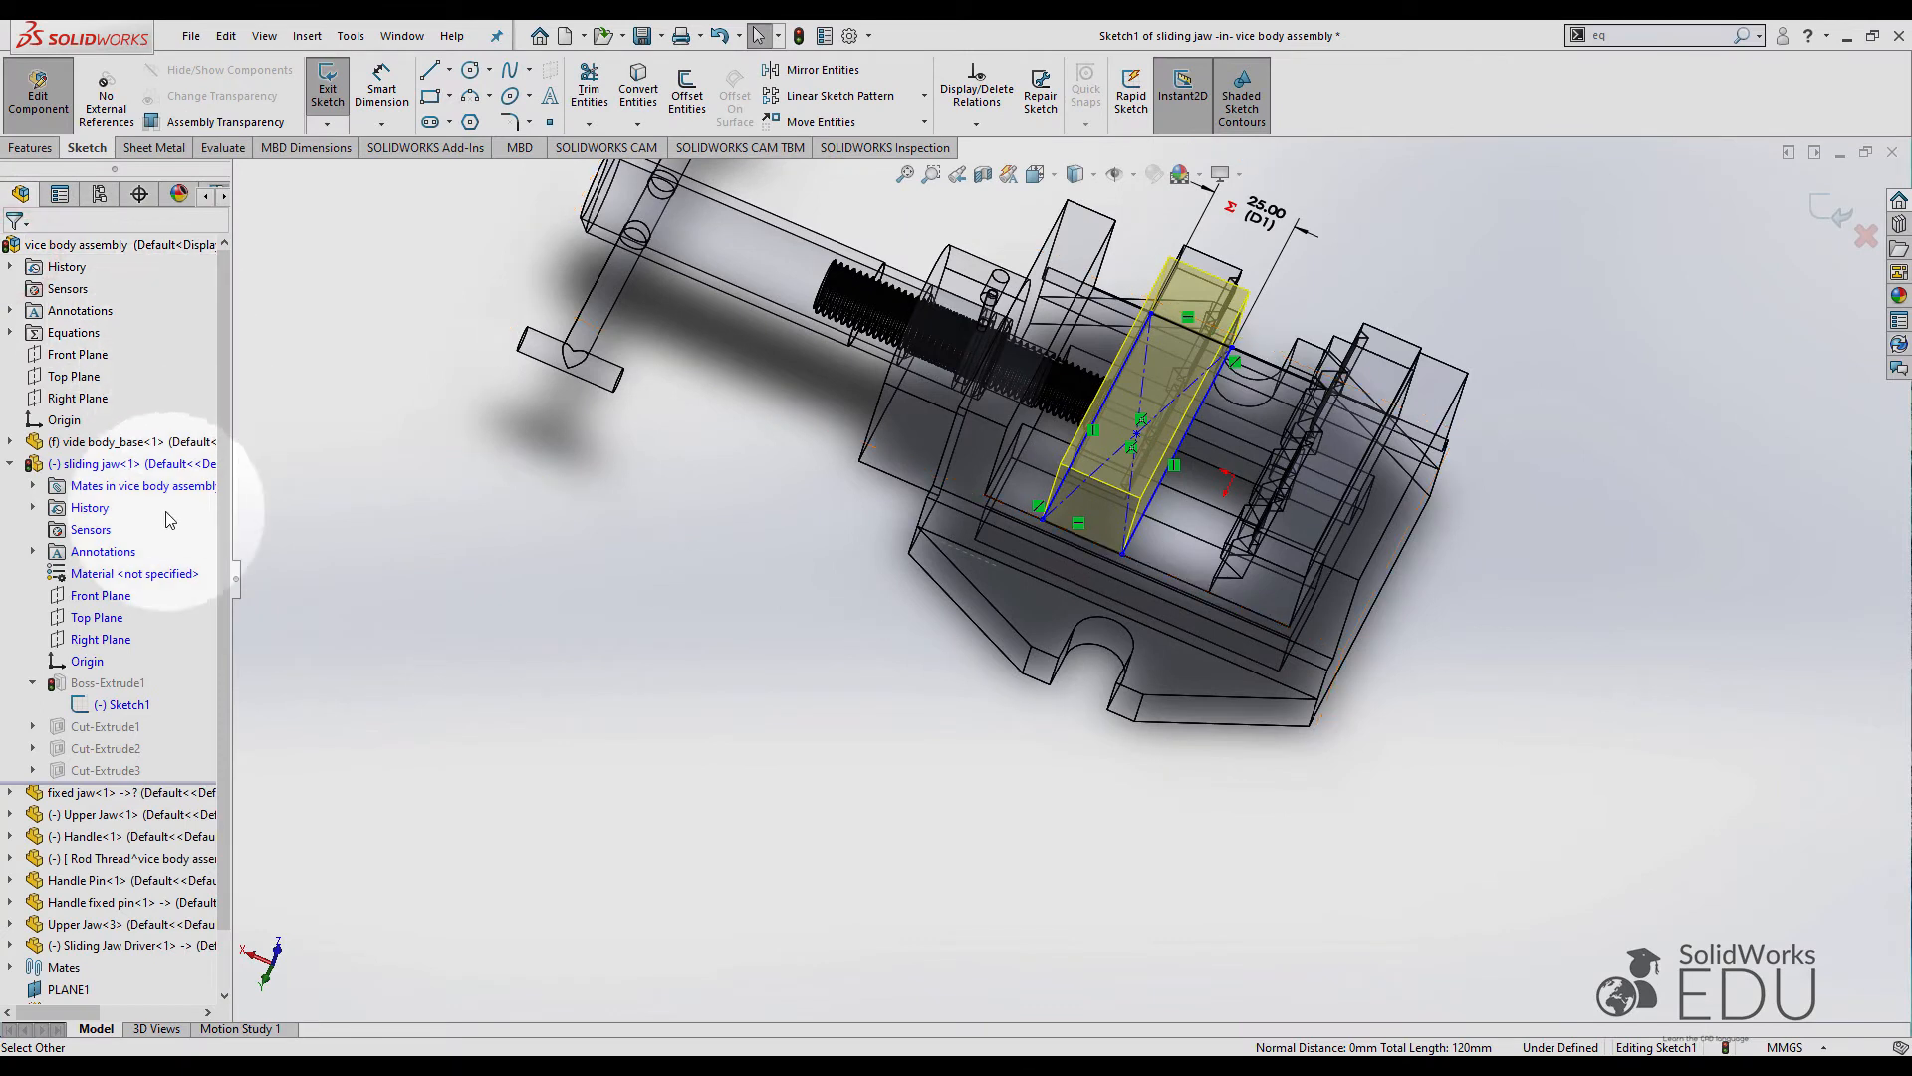
{"action": "left_click", "coordinate": [328, 82]}
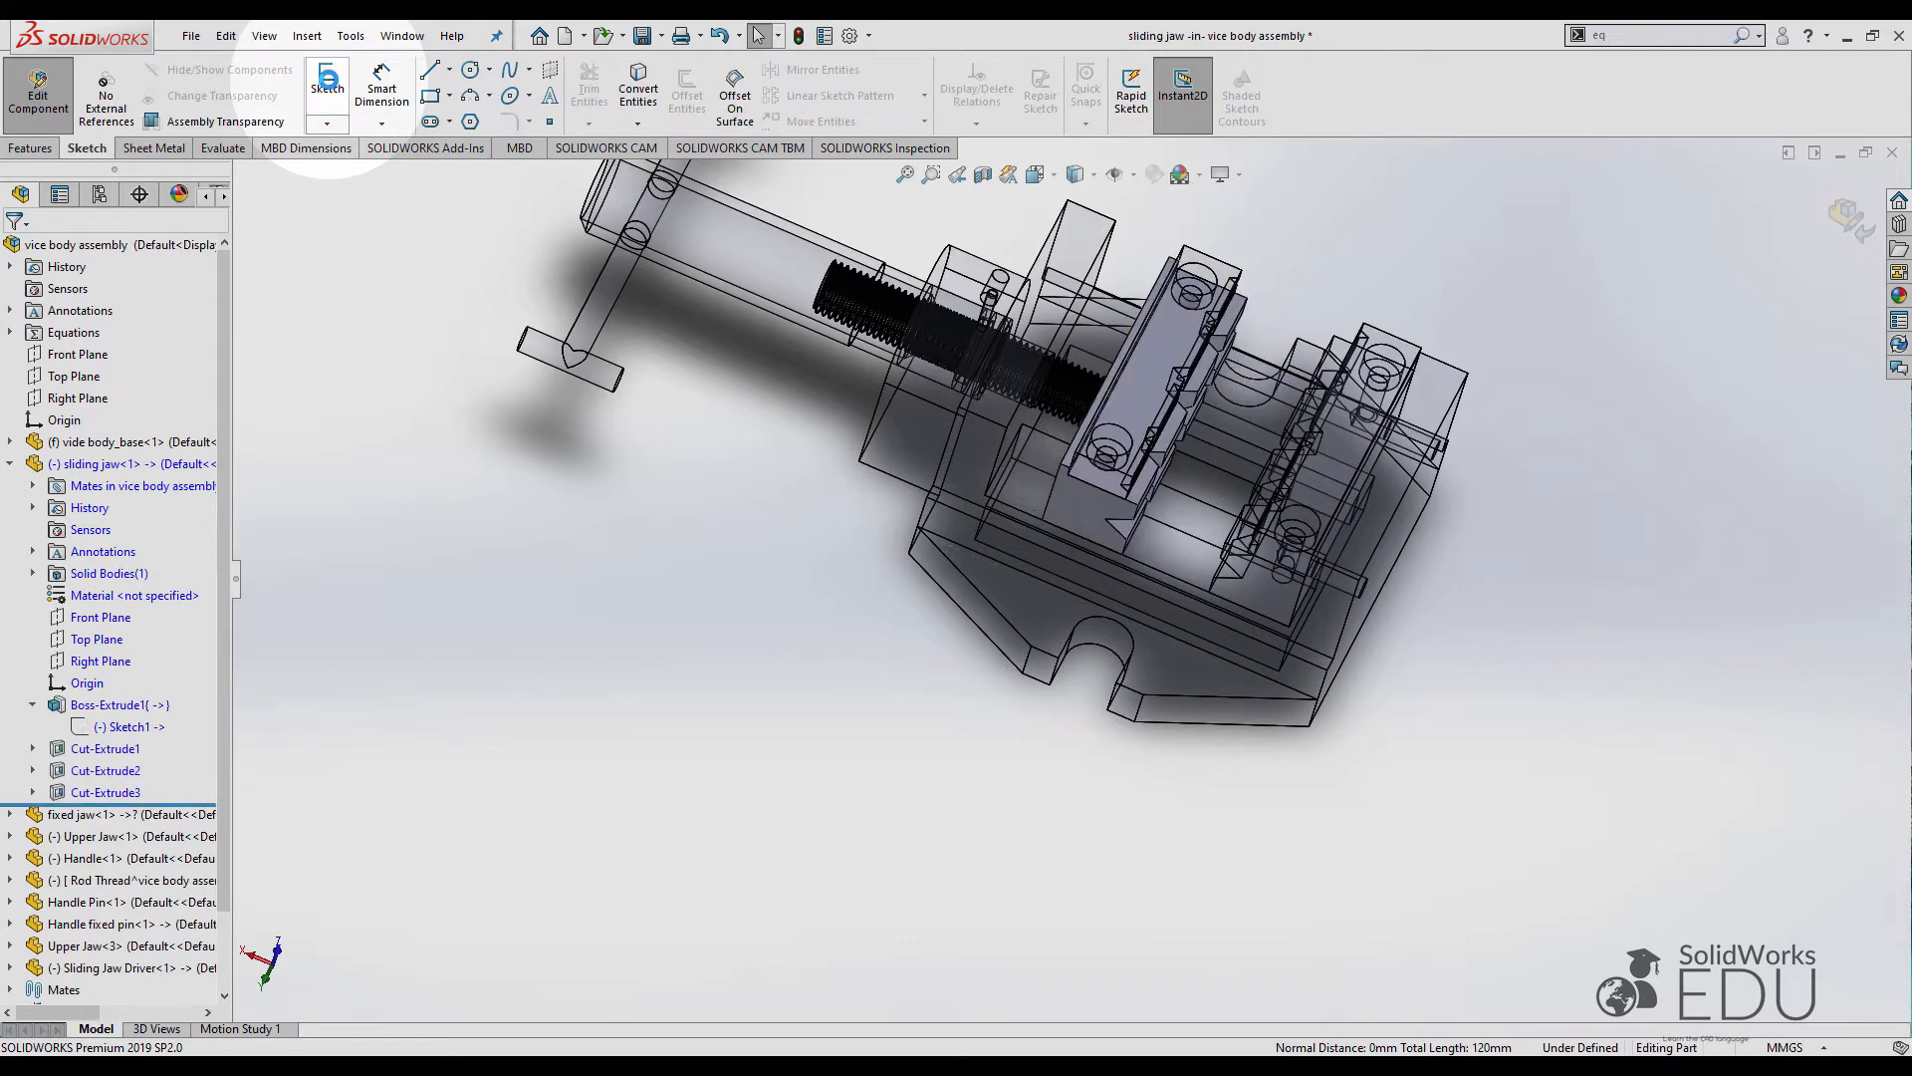
{"action": "left_click", "coordinate": [35, 100]}
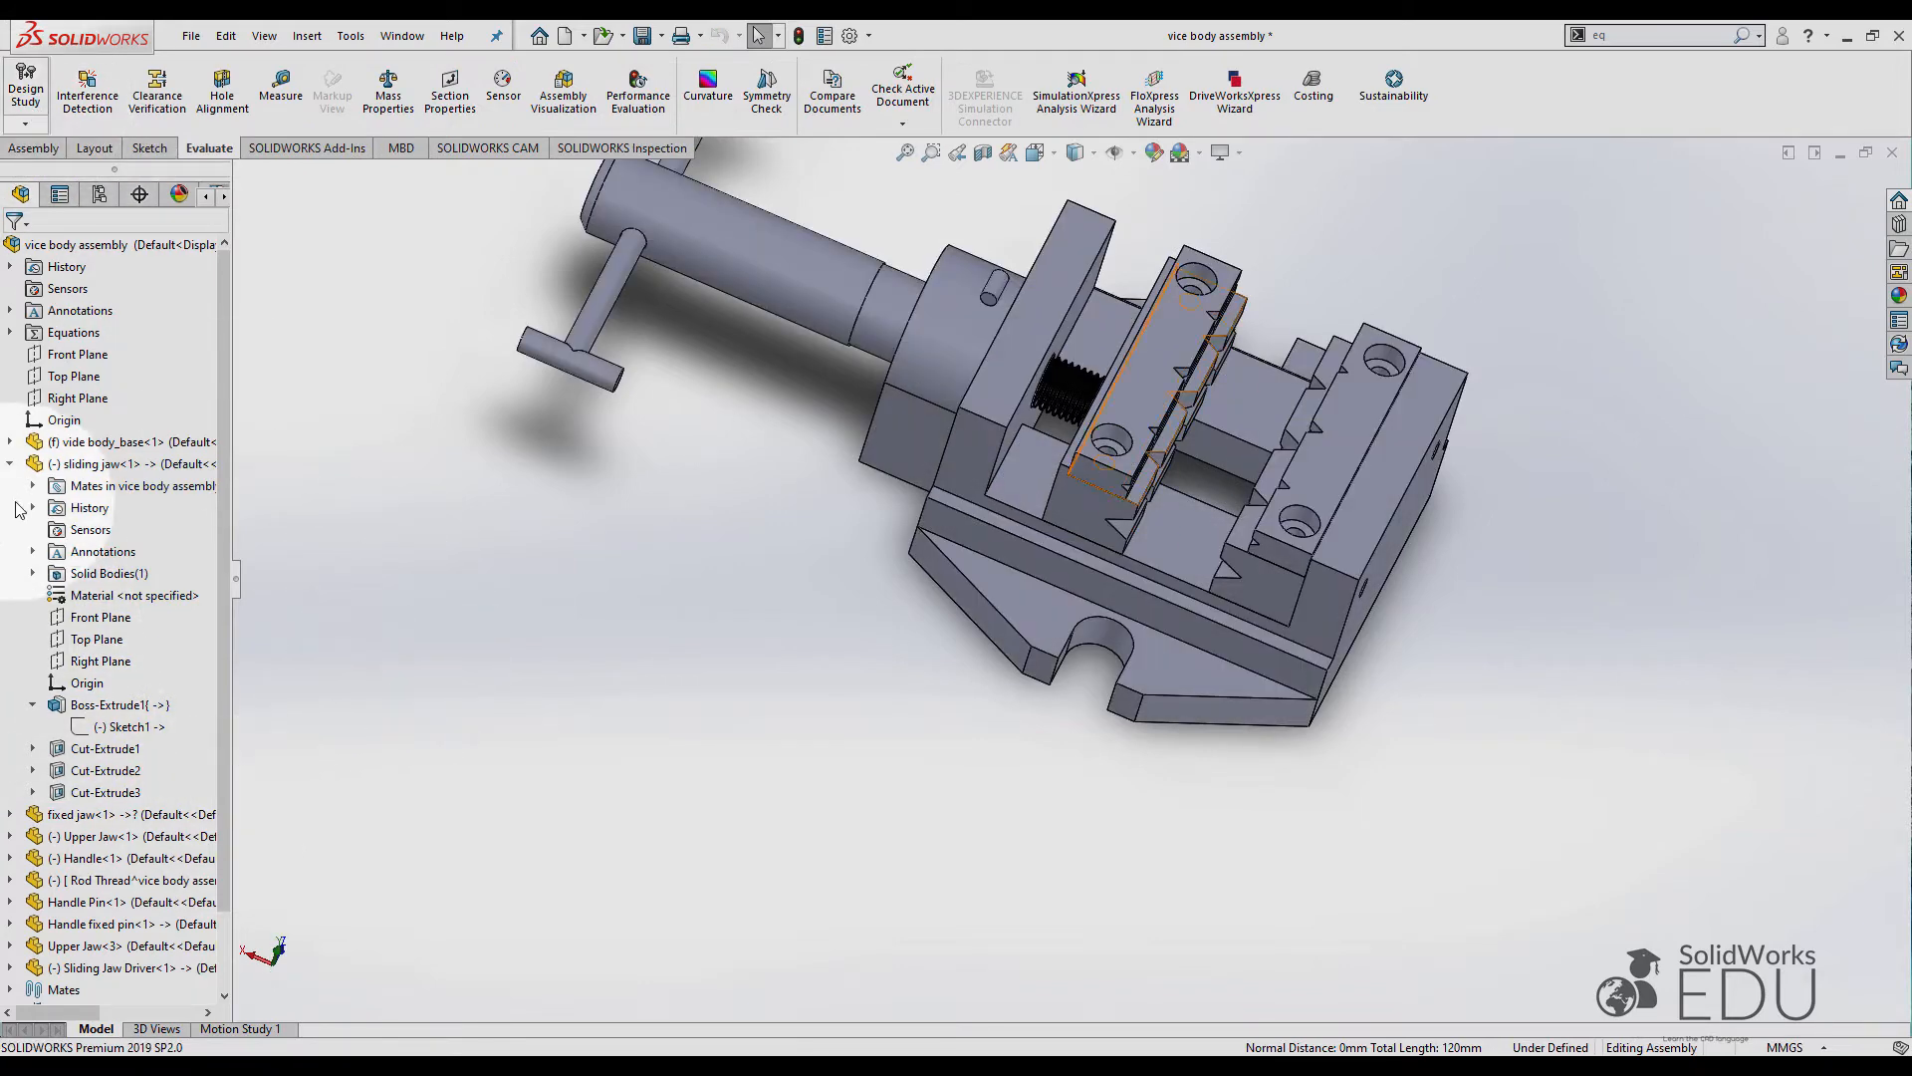
{"action": "left_click", "coordinate": [12, 463]}
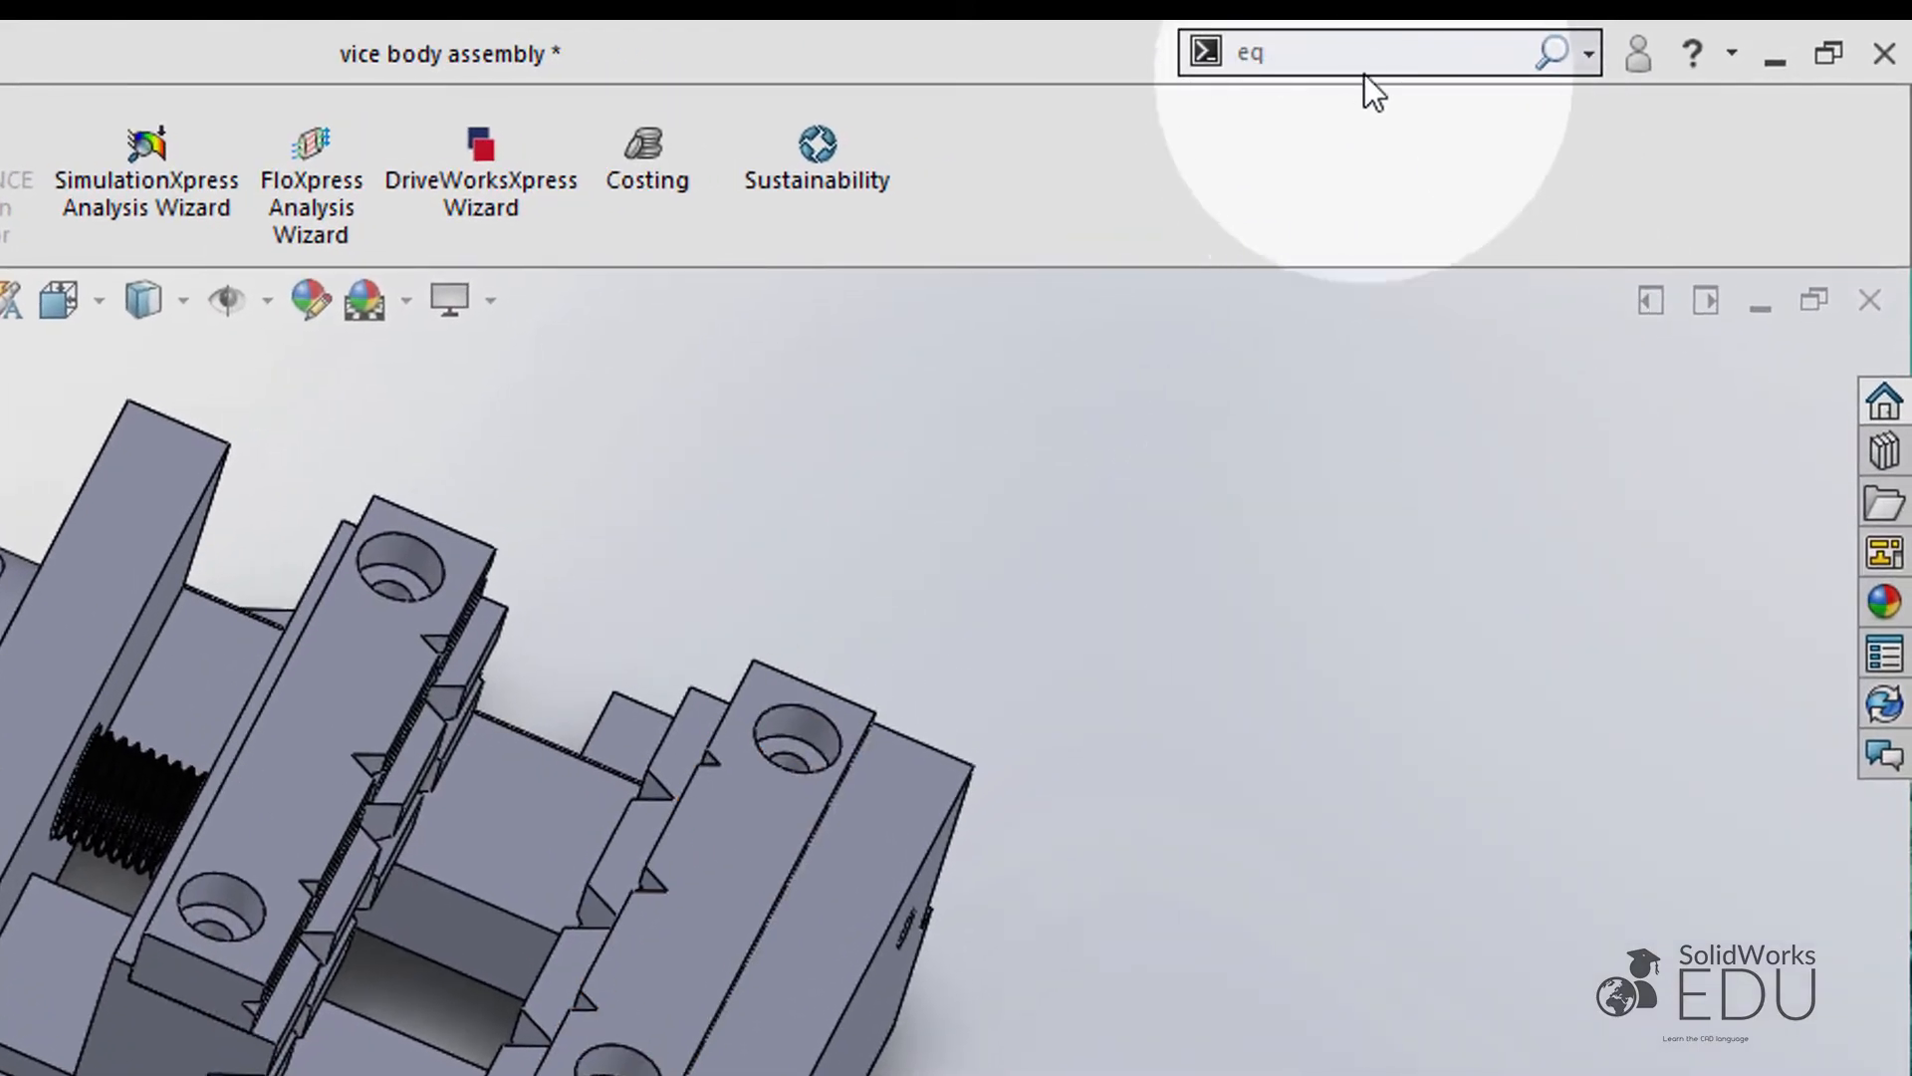
{"action": "left_click", "coordinate": [1661, 30]}
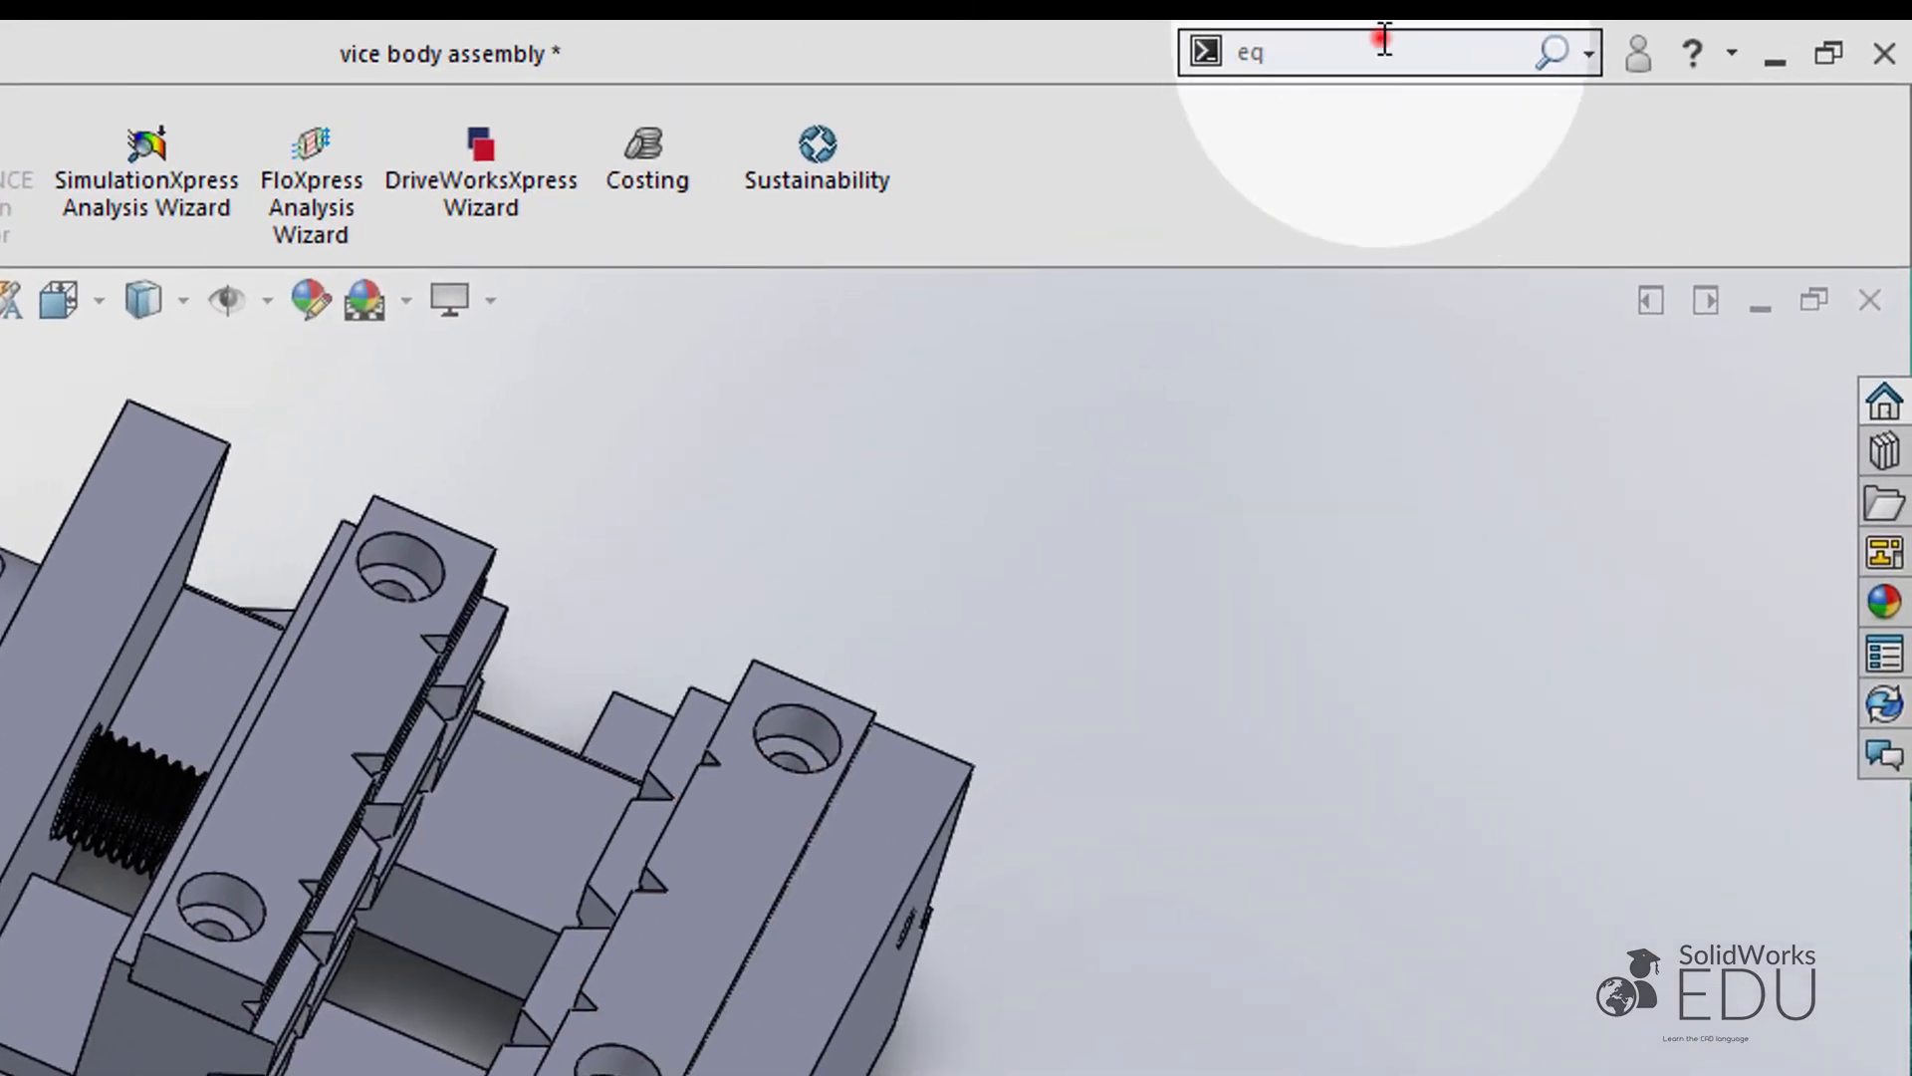
{"action": "left_click", "coordinate": [1562, 57]}
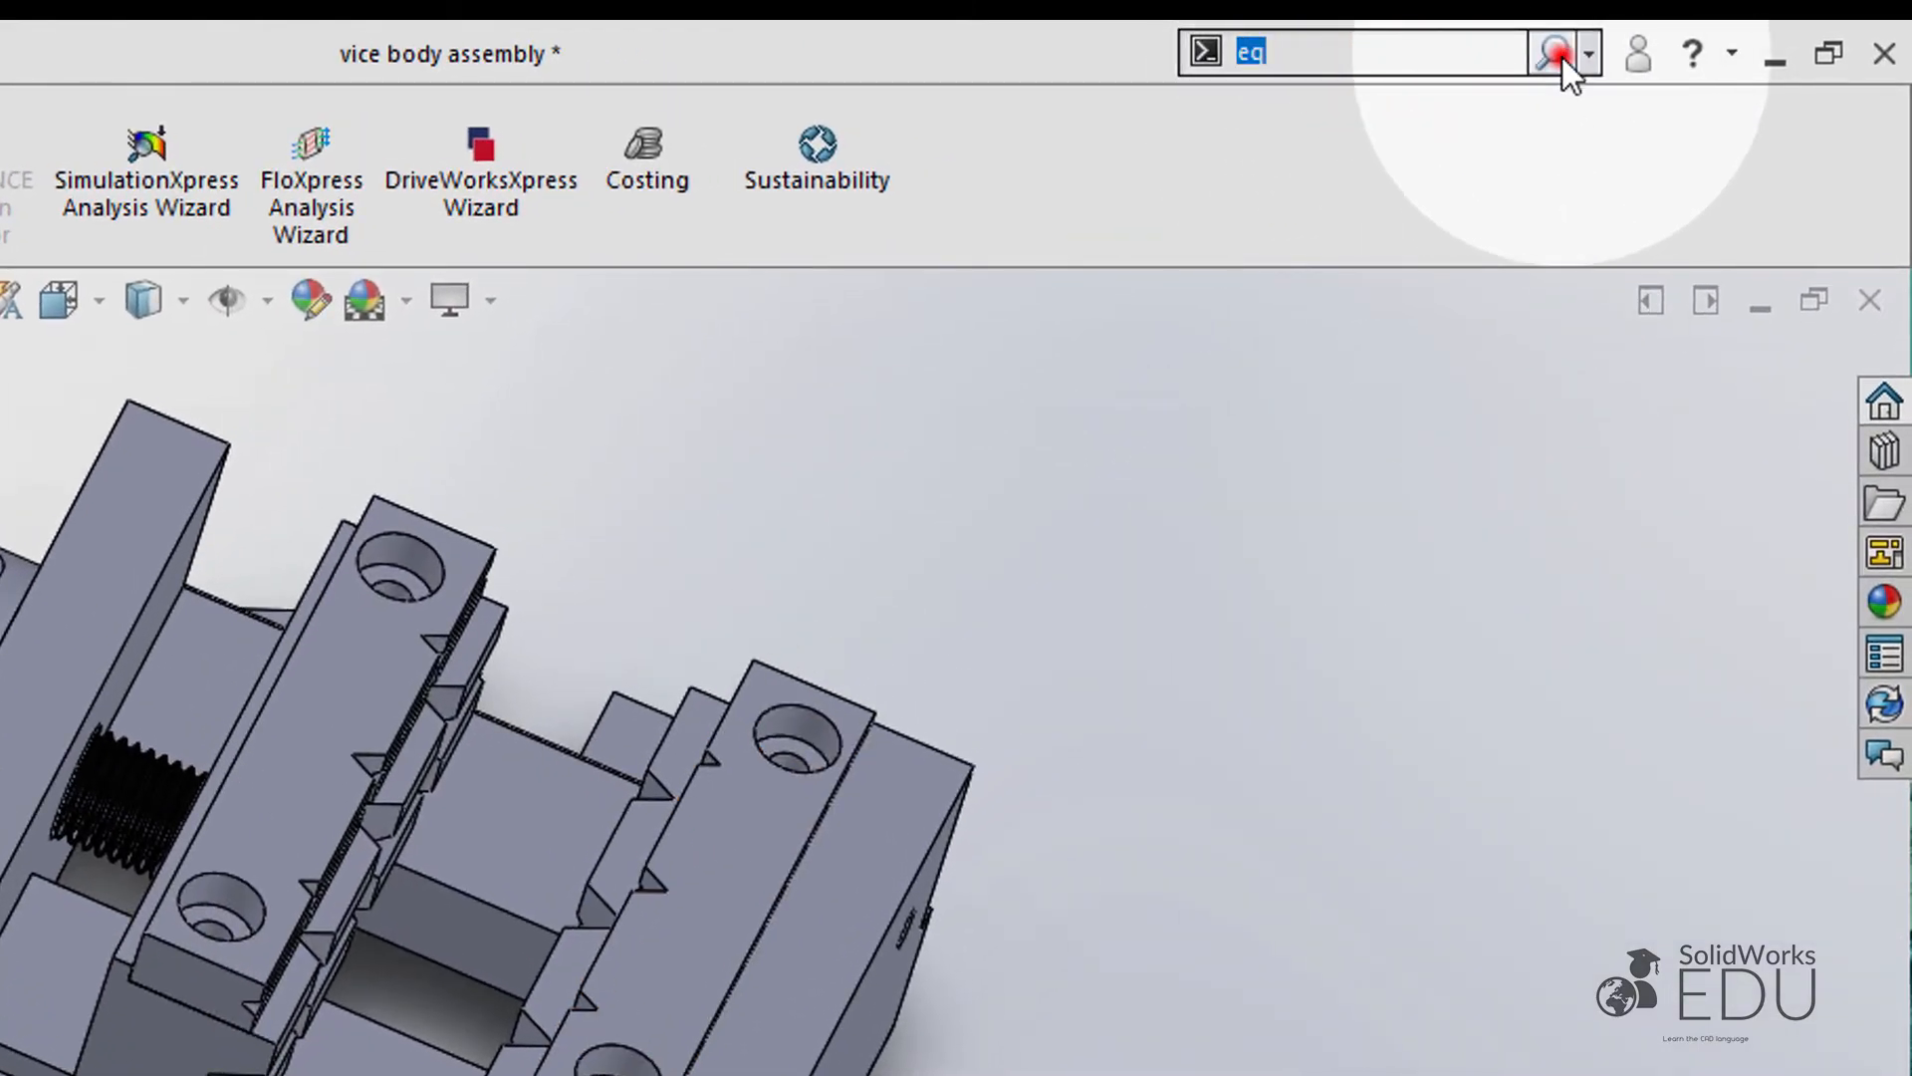
{"action": "left_click", "coordinate": [390, 847]}
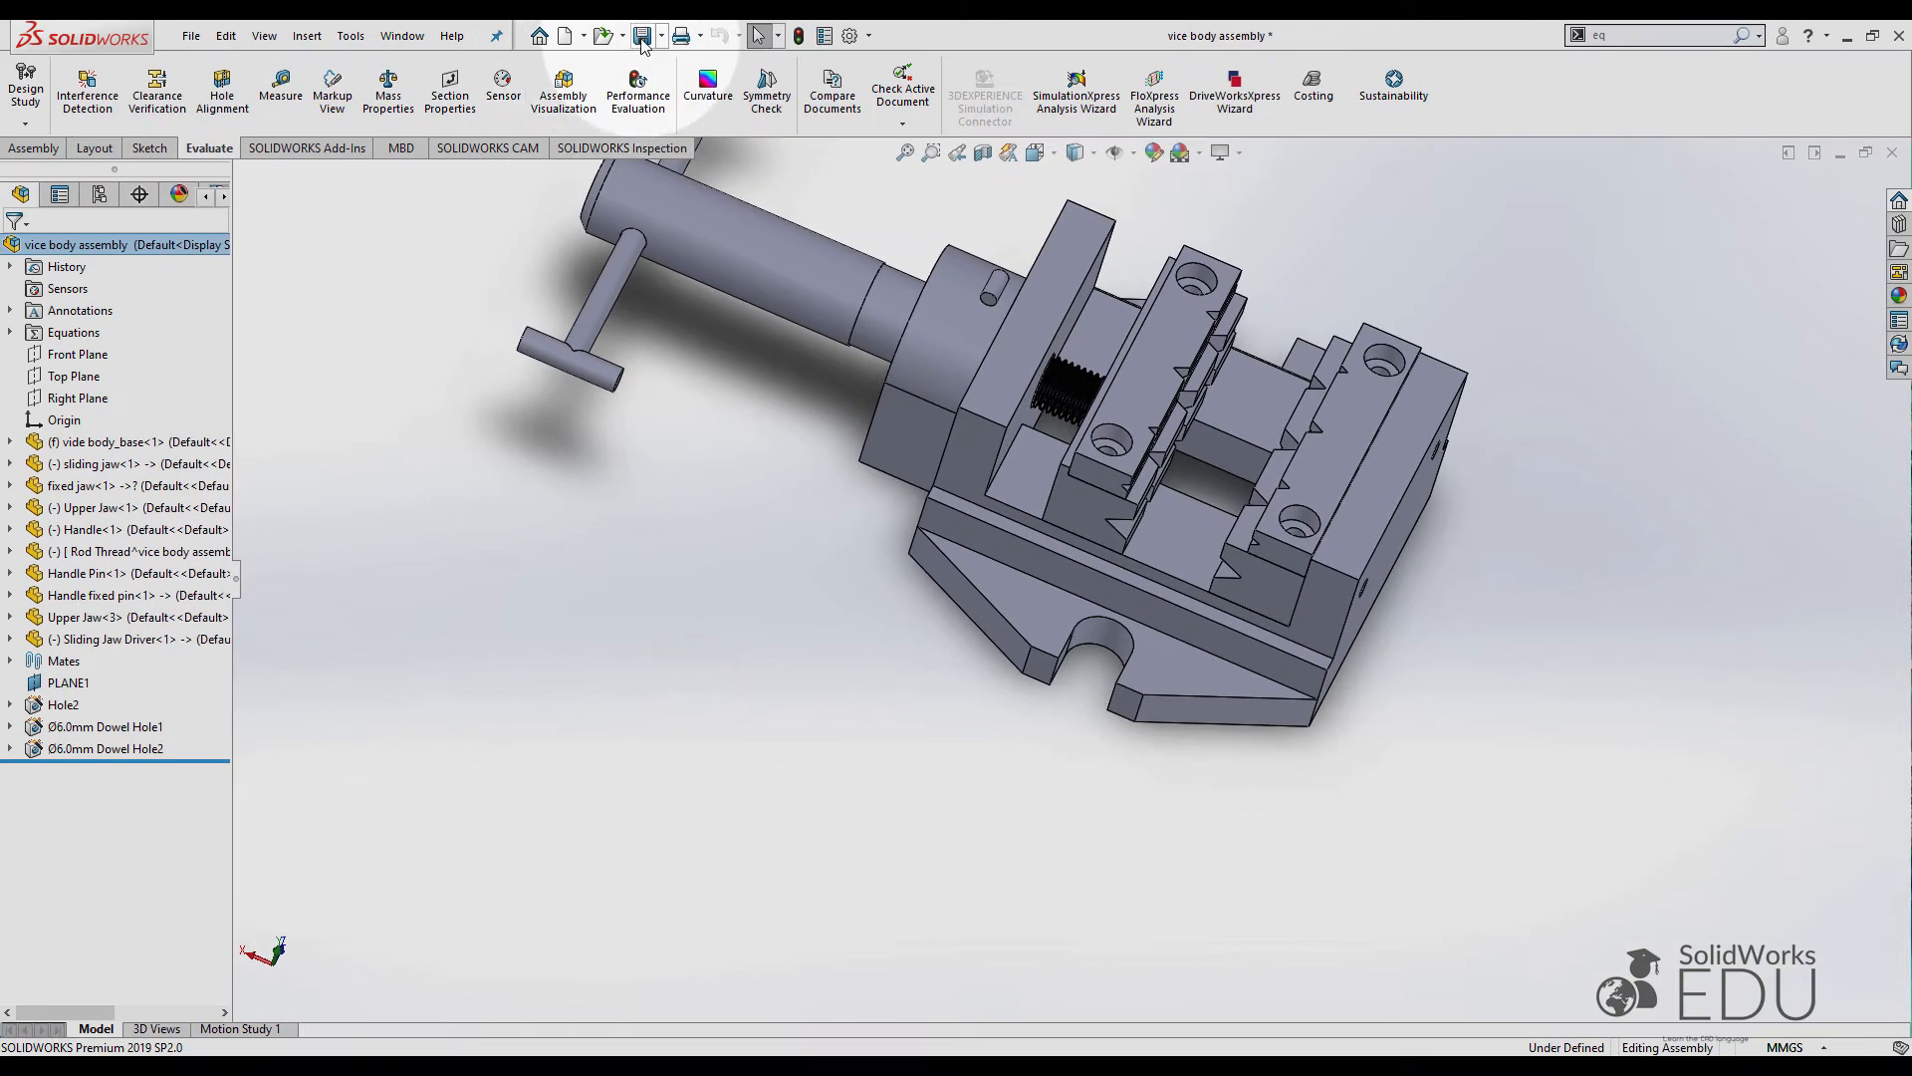
Step: Save the vice assembly together with all its modified component parts
{"action": "left_click", "coordinate": [642, 37]}
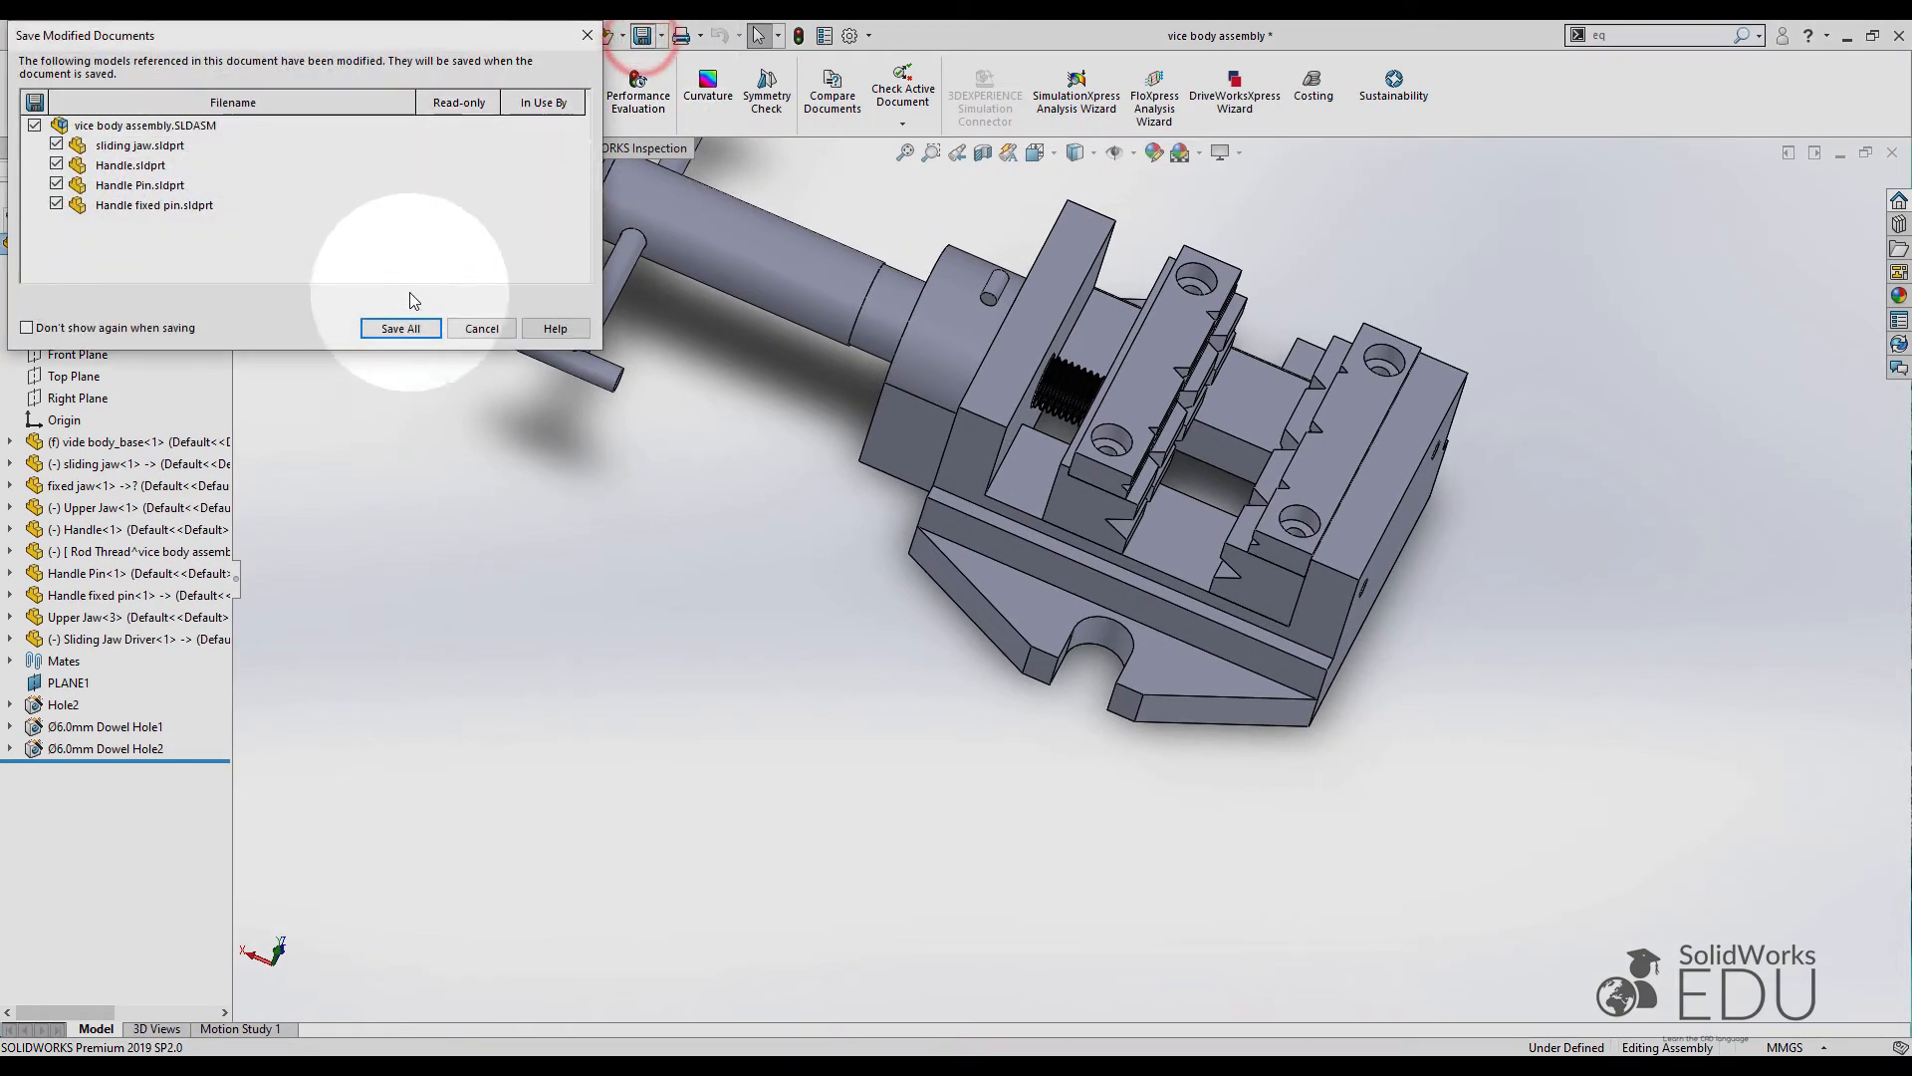
{"action": "left_click", "coordinate": [393, 324]}
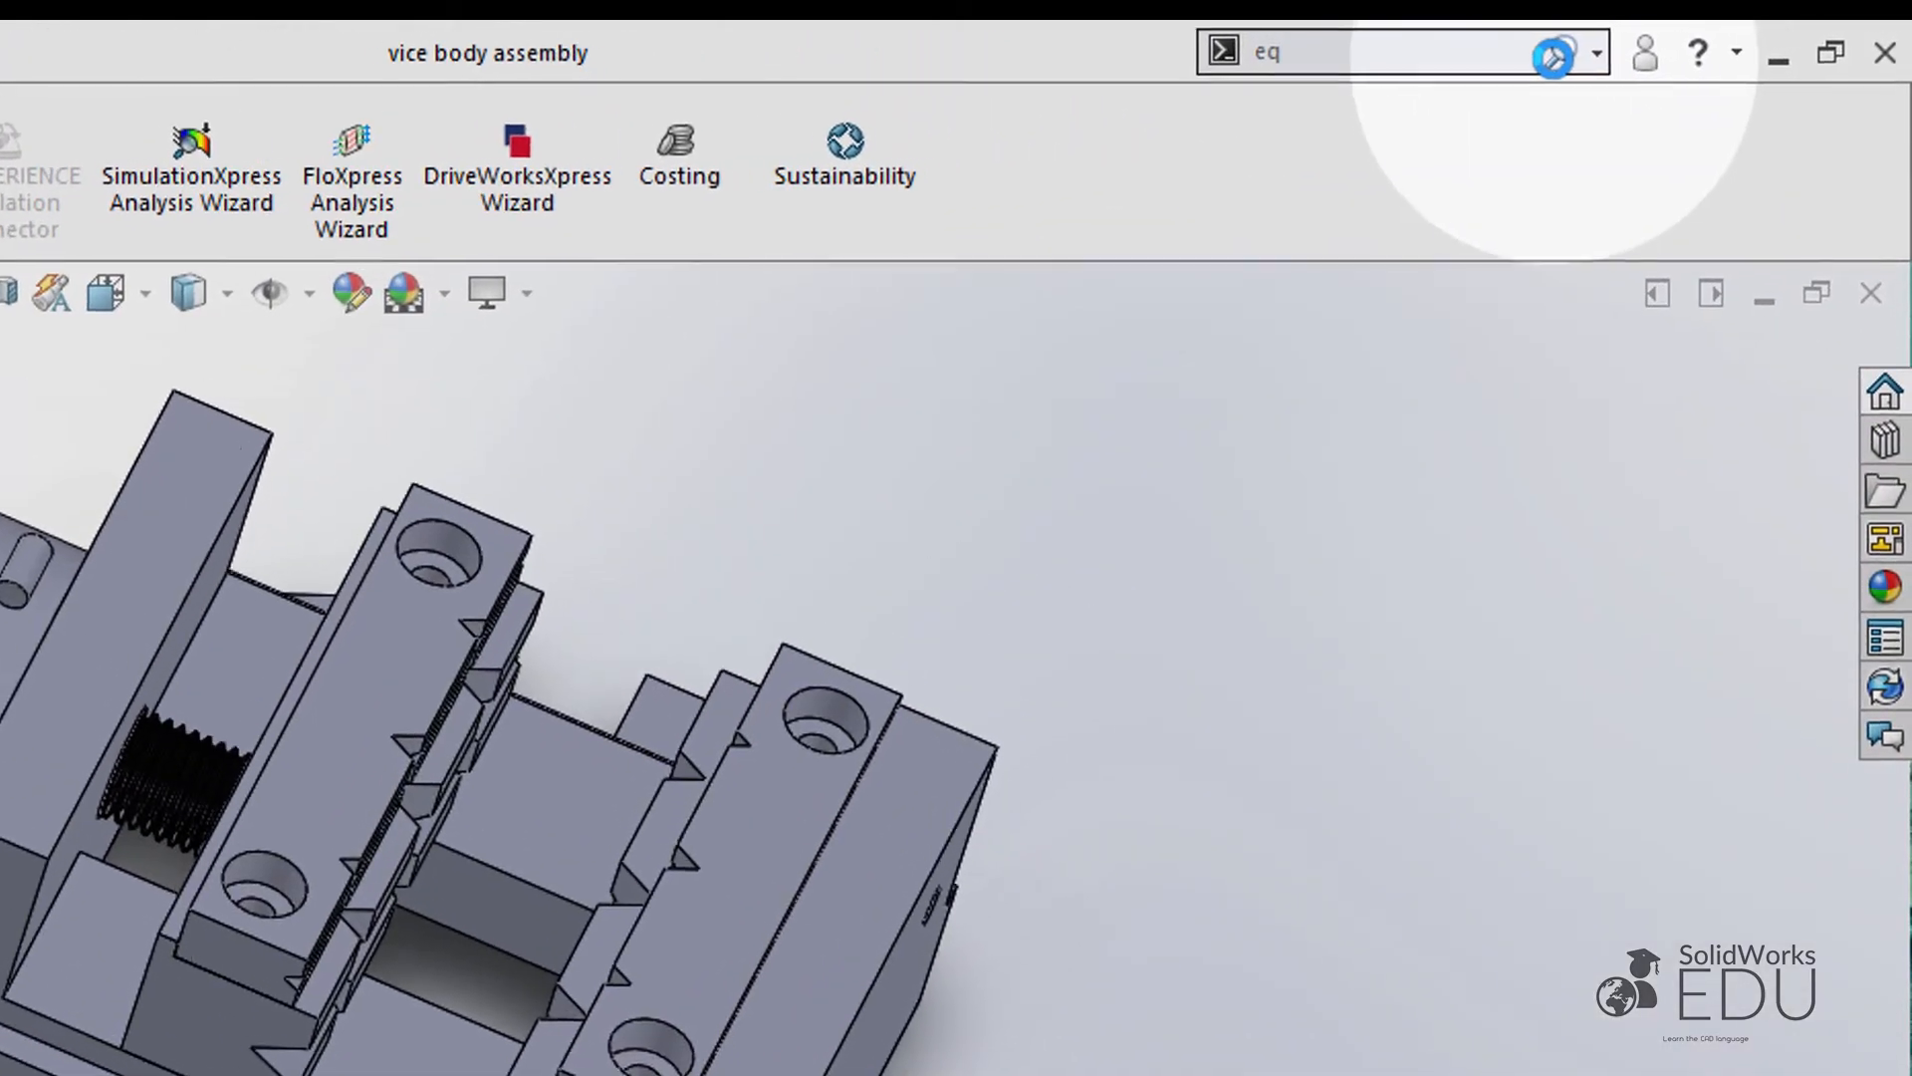
Step: Set the global variable WIDTH to 60 in the assembly's equations, apply it and dismiss the rebuild report
{"action": "left_click", "coordinate": [1741, 35]}
{"action": "left_click", "coordinate": [1338, 159]}
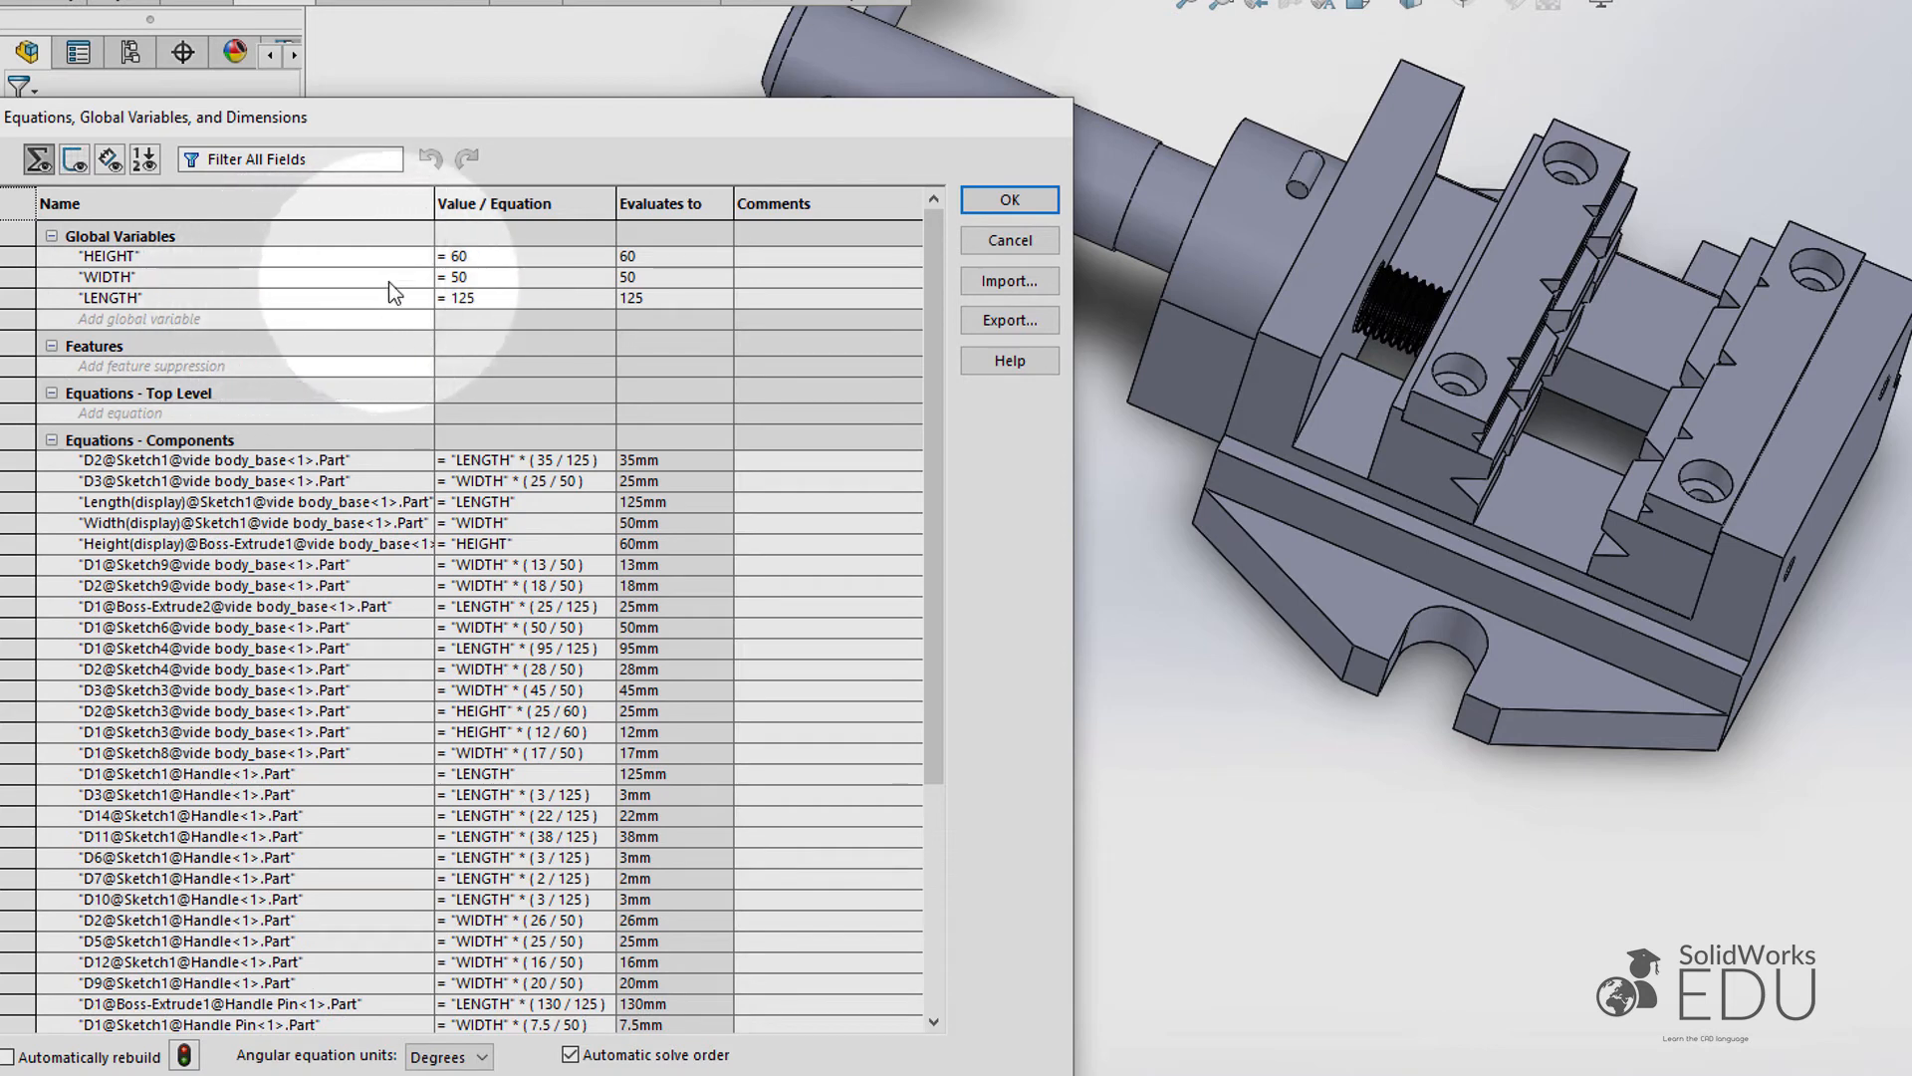
{"action": "left_click", "coordinate": [464, 279]}
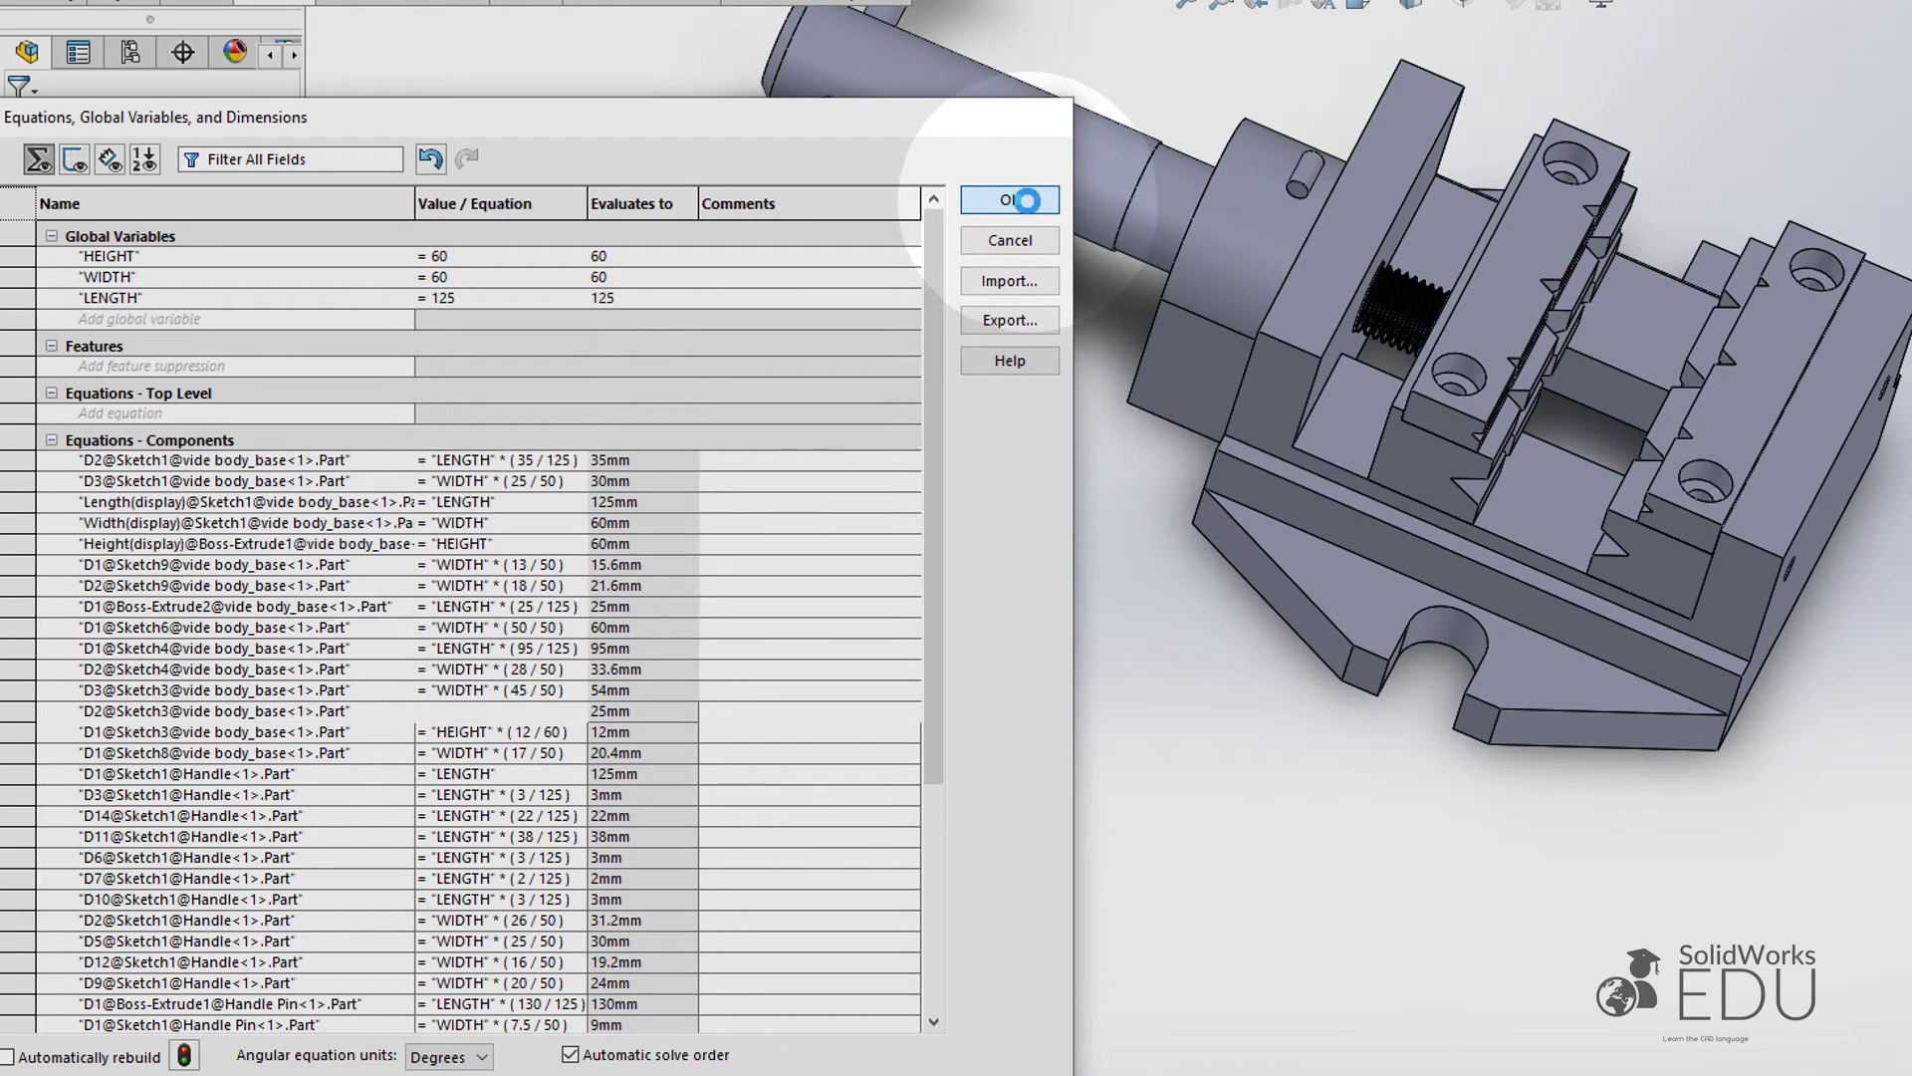
{"action": "left_click", "coordinate": [1026, 200]}
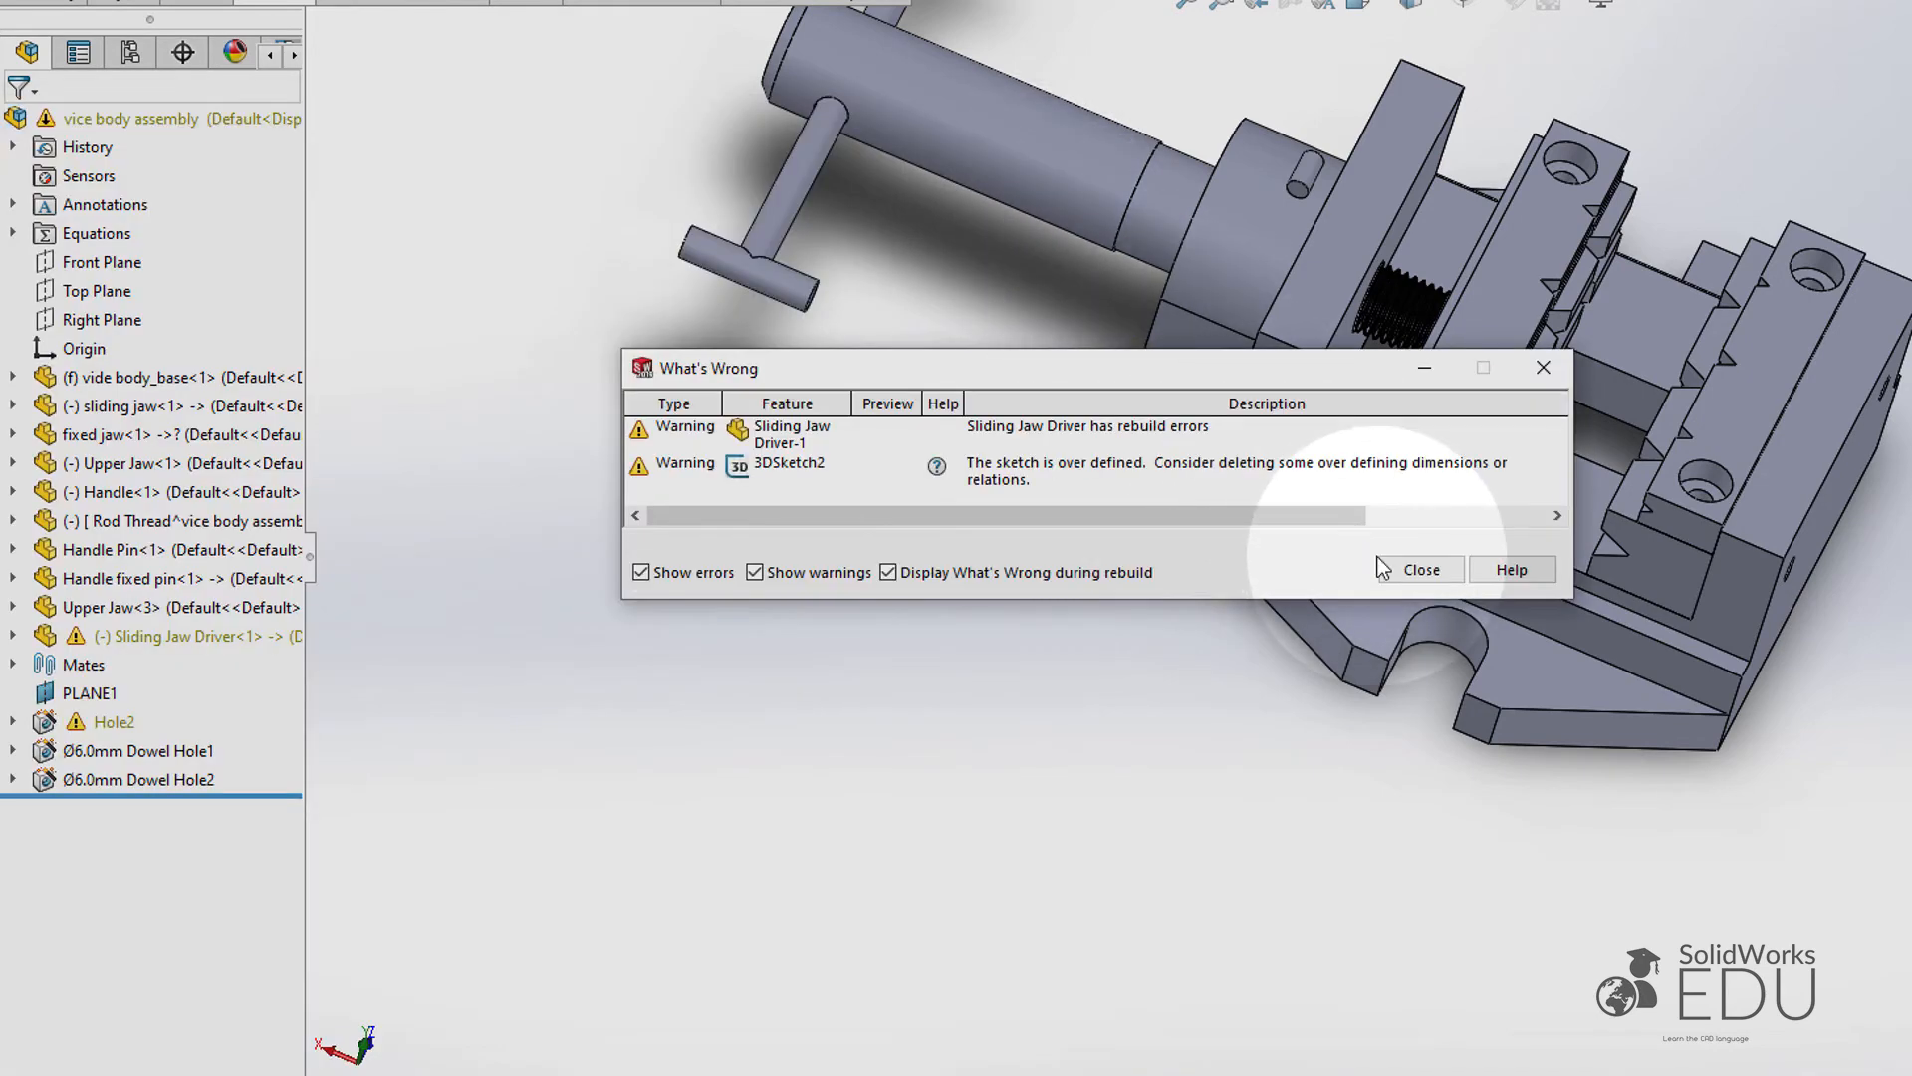
{"action": "left_click", "coordinate": [1406, 570]}
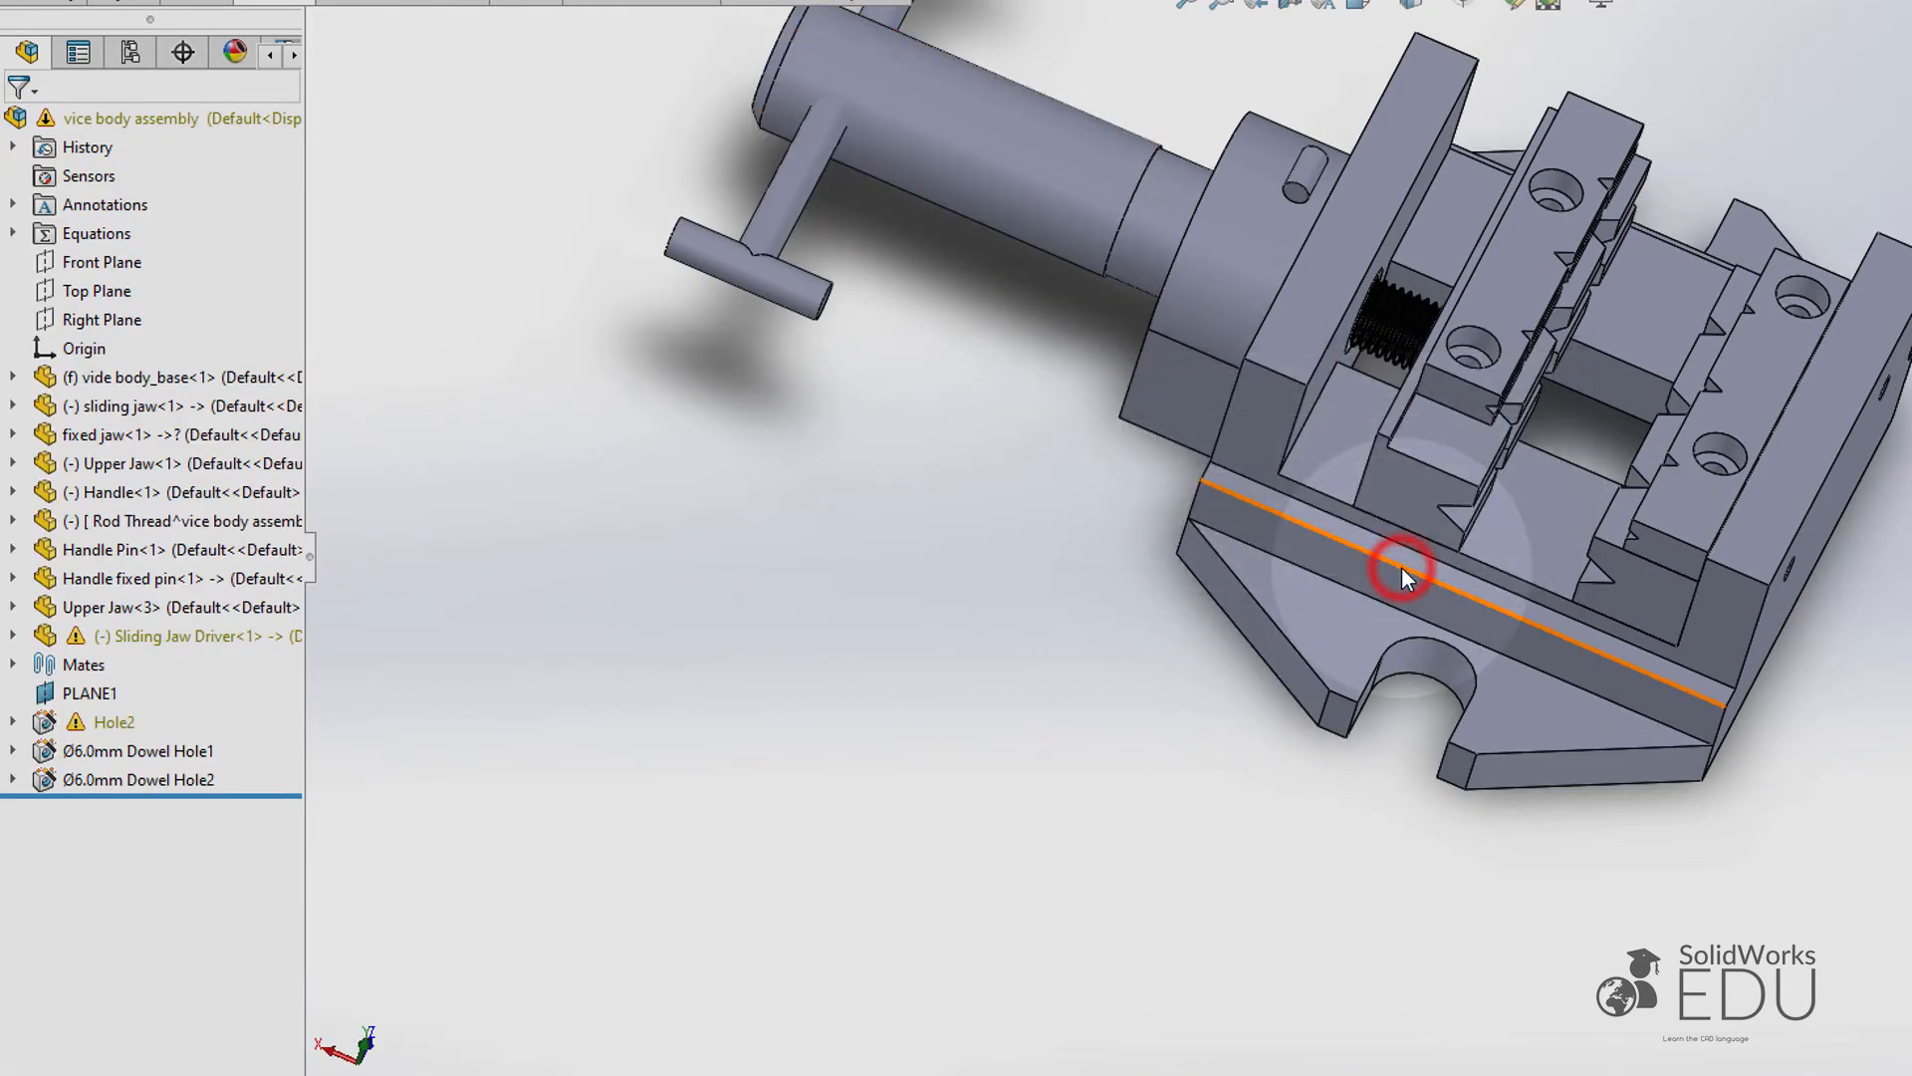
Step: Examine from several angles how the sliding jaw and the upper jaw plates fit the resized vice body
{"action": "key", "text": "f"}
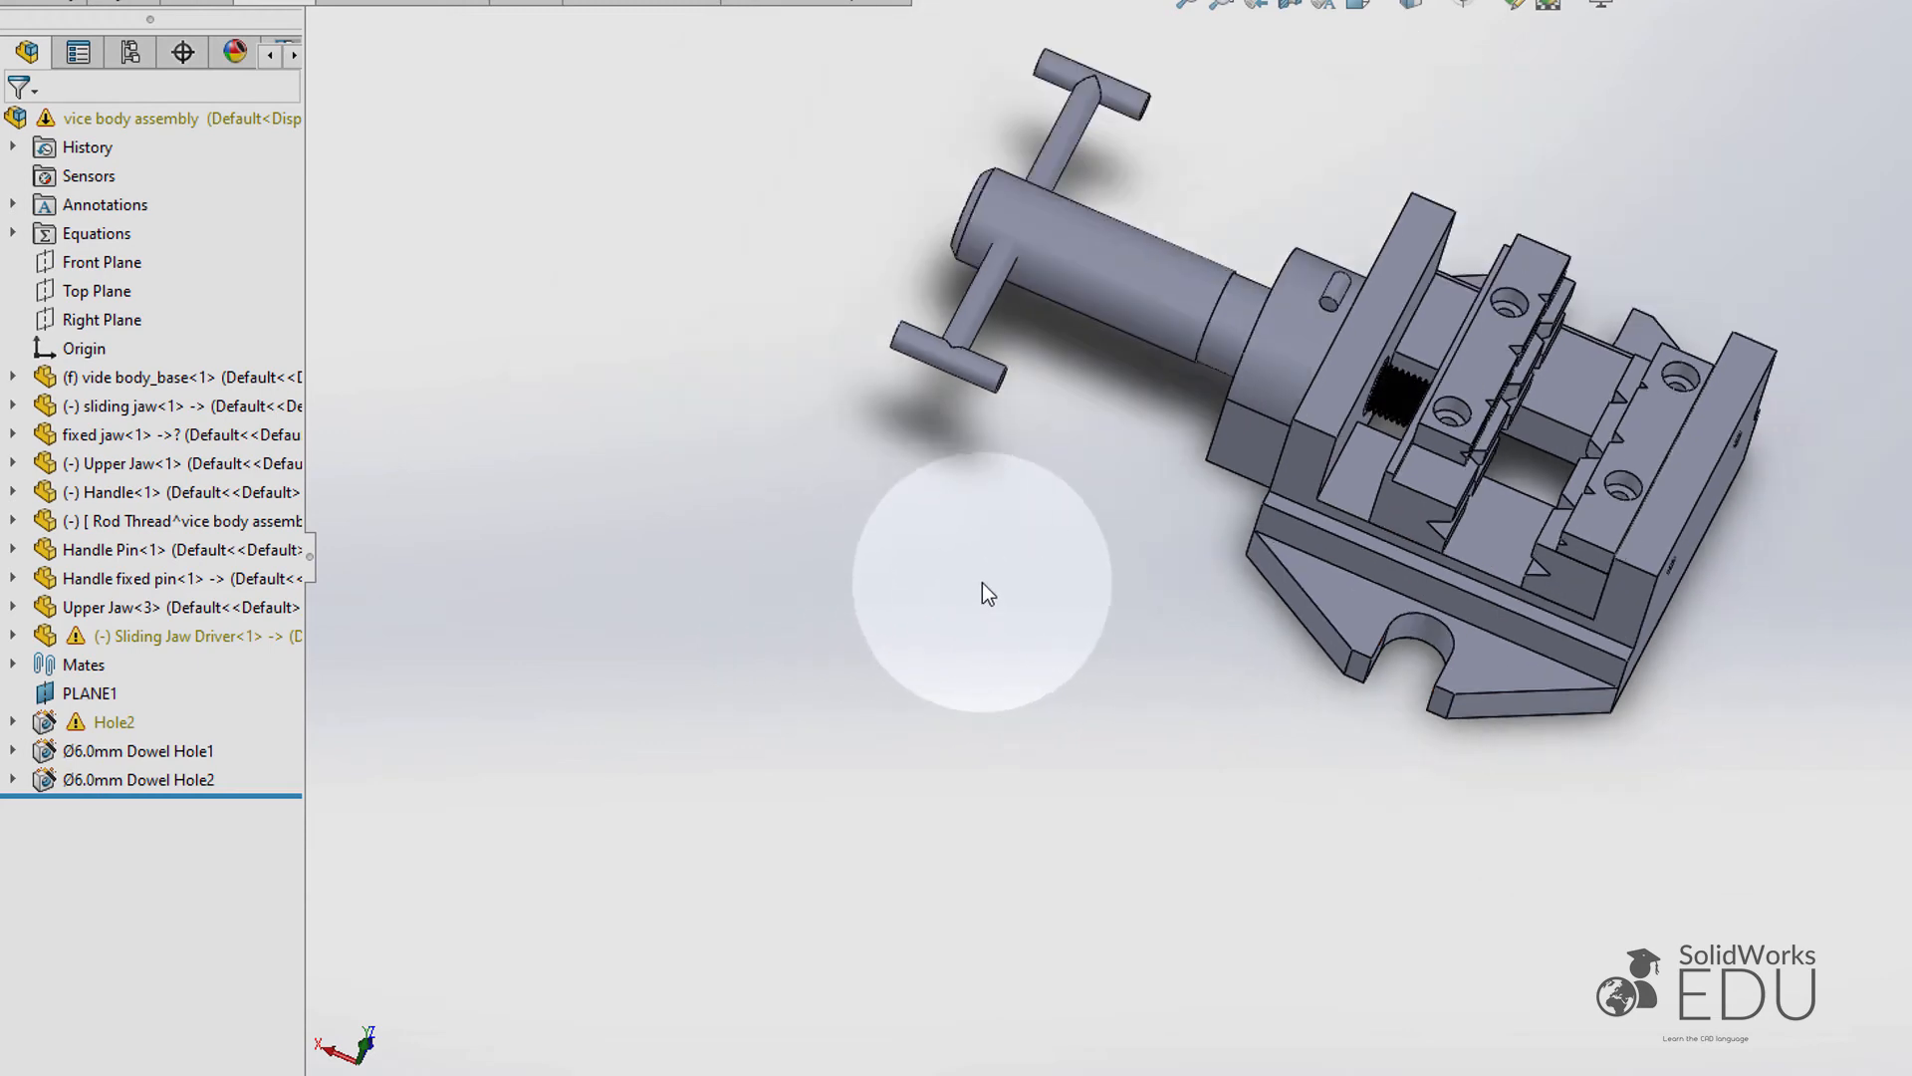
{"action": "middle_click_drag", "start_coordinate": [1122, 597], "coordinate": [1037, 854]}
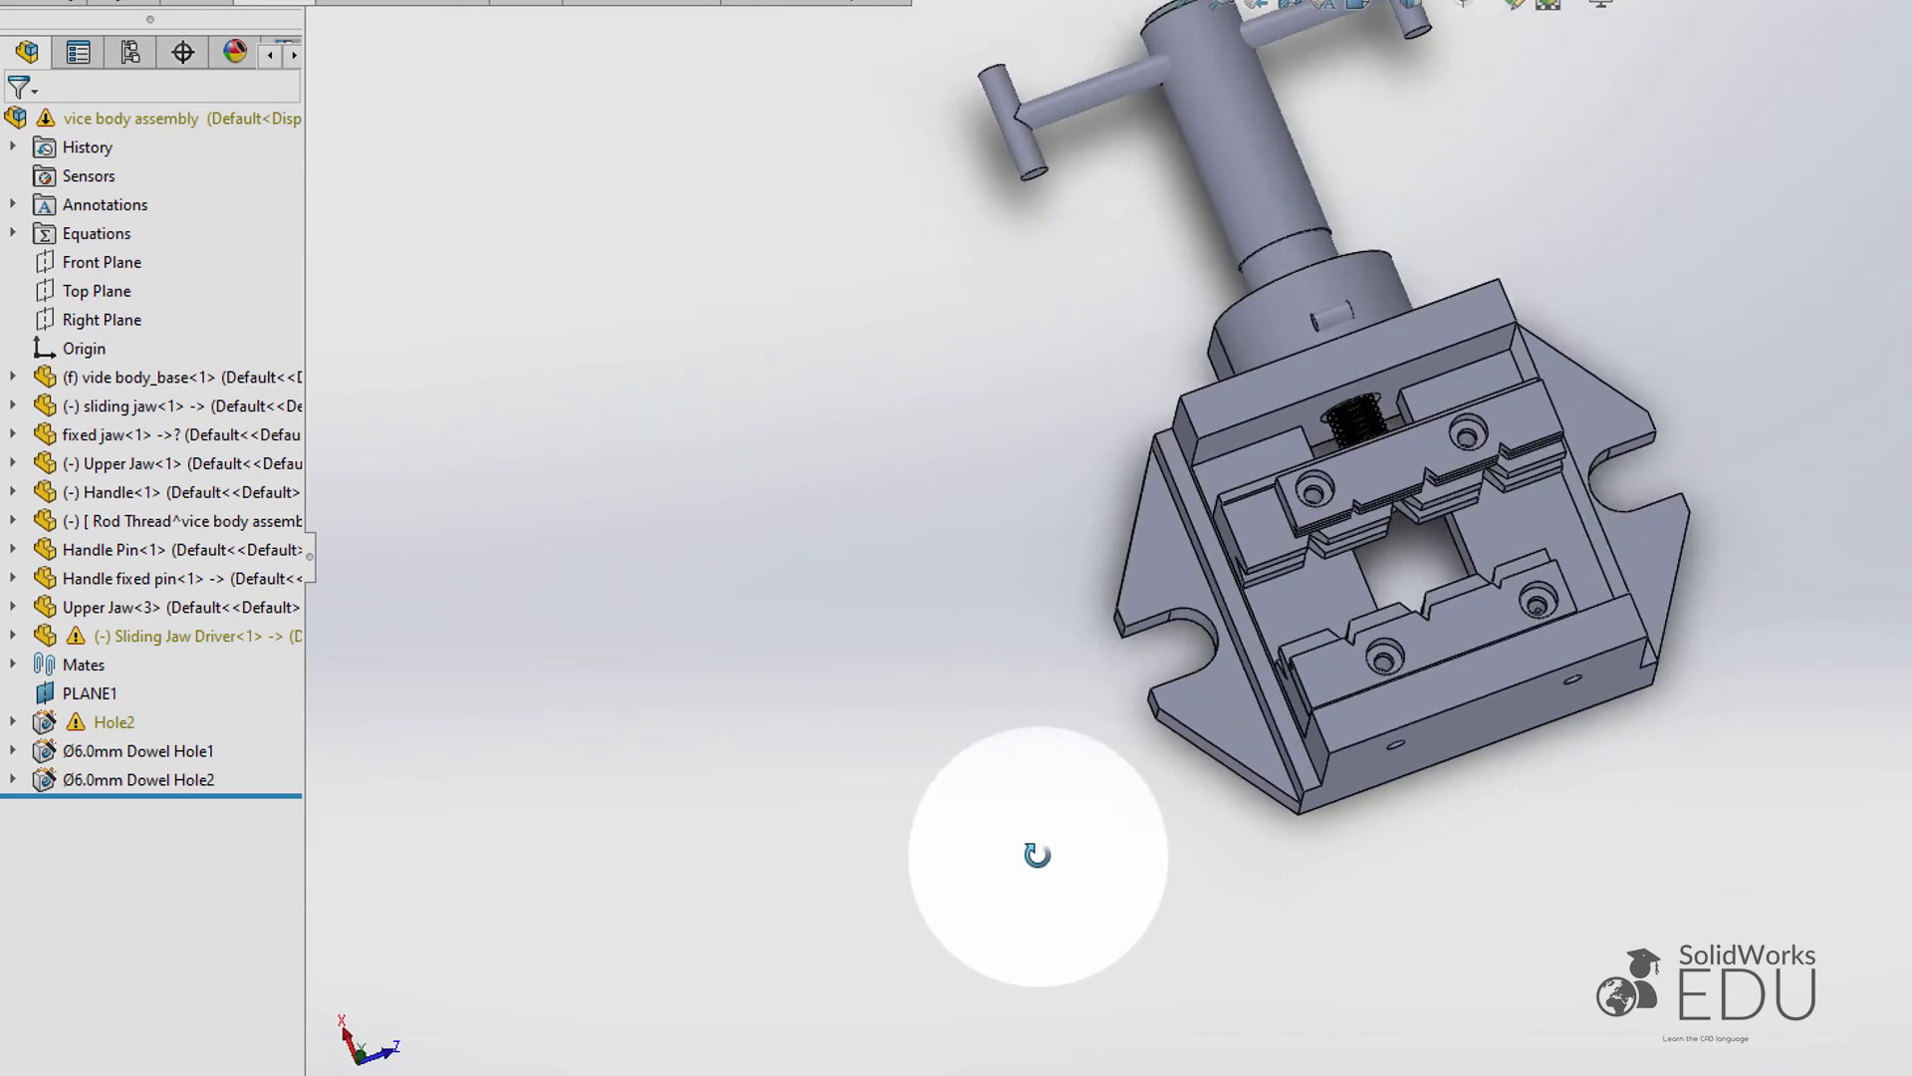
{"action": "scroll", "coordinate": [1255, 536], "scroll_direction": "down", "scroll_amount": 5}
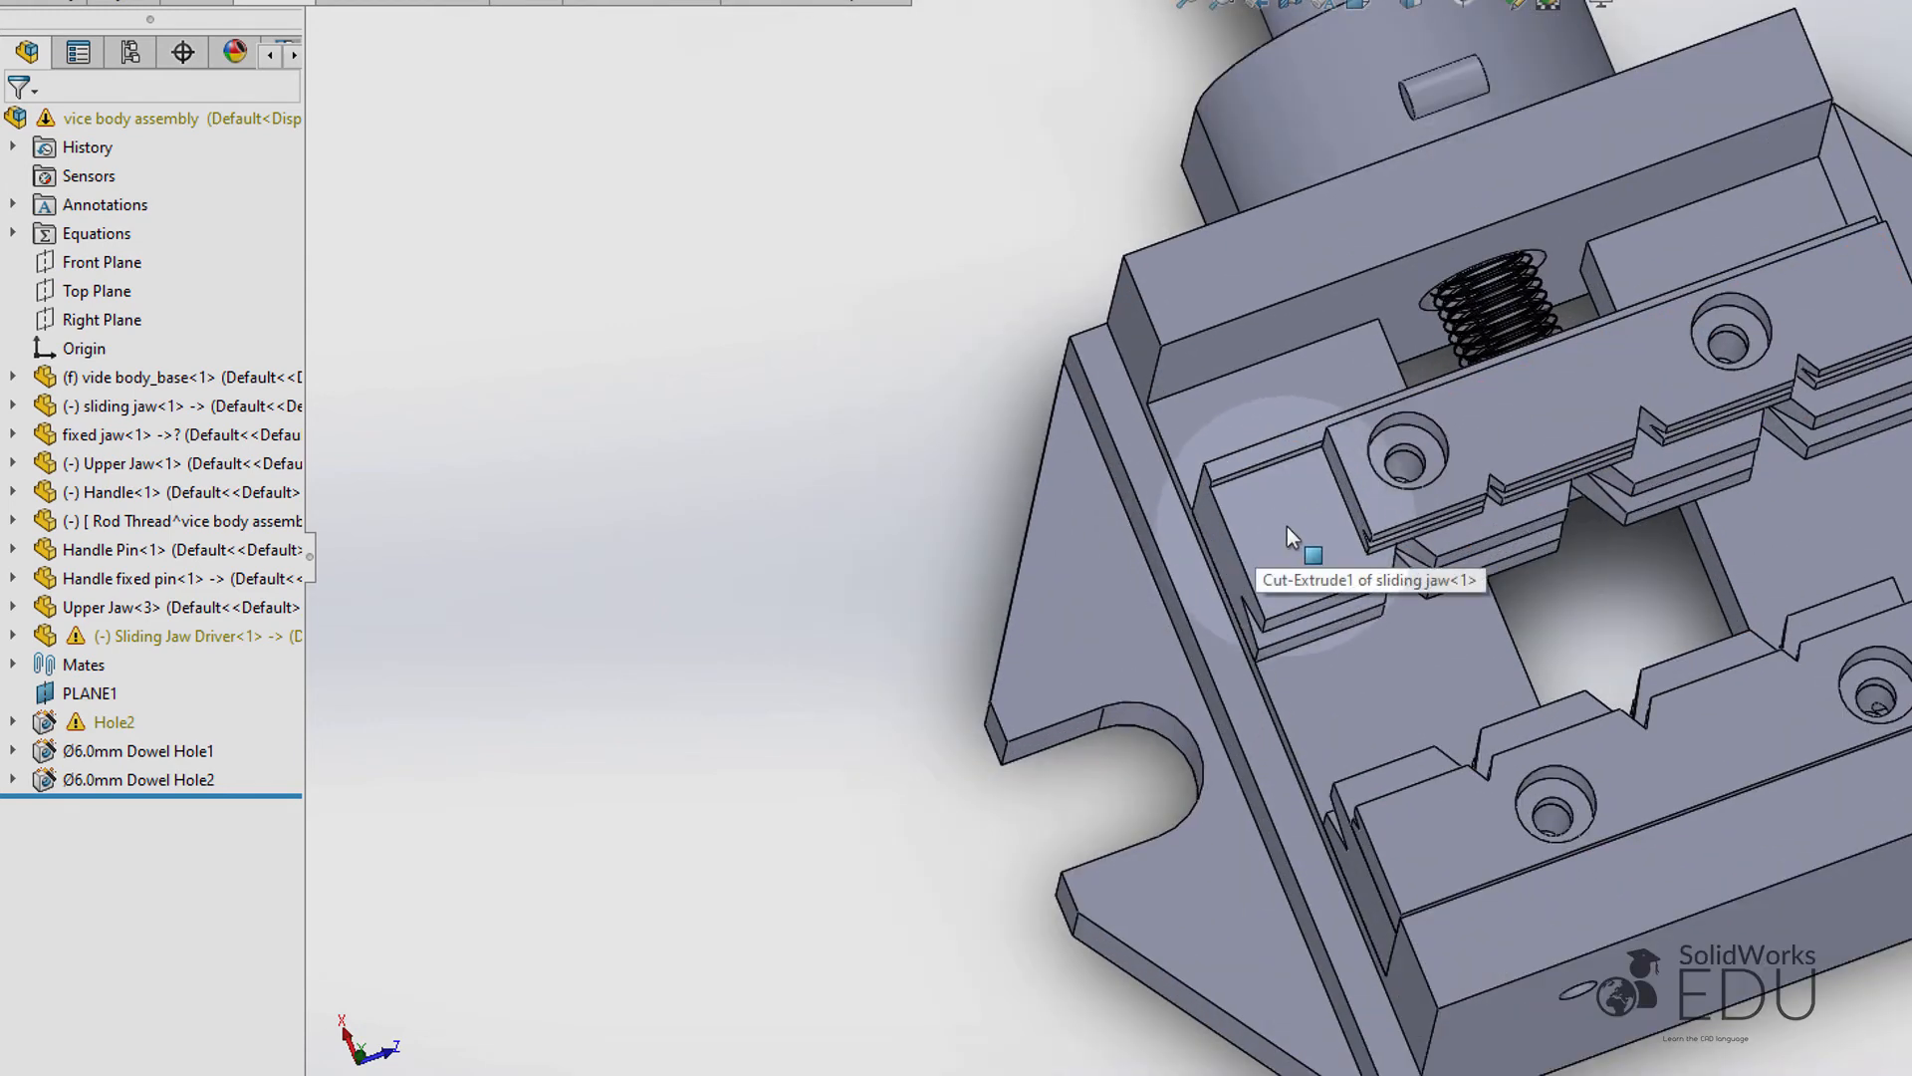
{"action": "middle_click_drag", "start_coordinate": [1294, 620], "coordinate": [1439, 506]}
{"action": "scroll", "coordinate": [1438, 506], "scroll_direction": "up", "scroll_amount": 3}
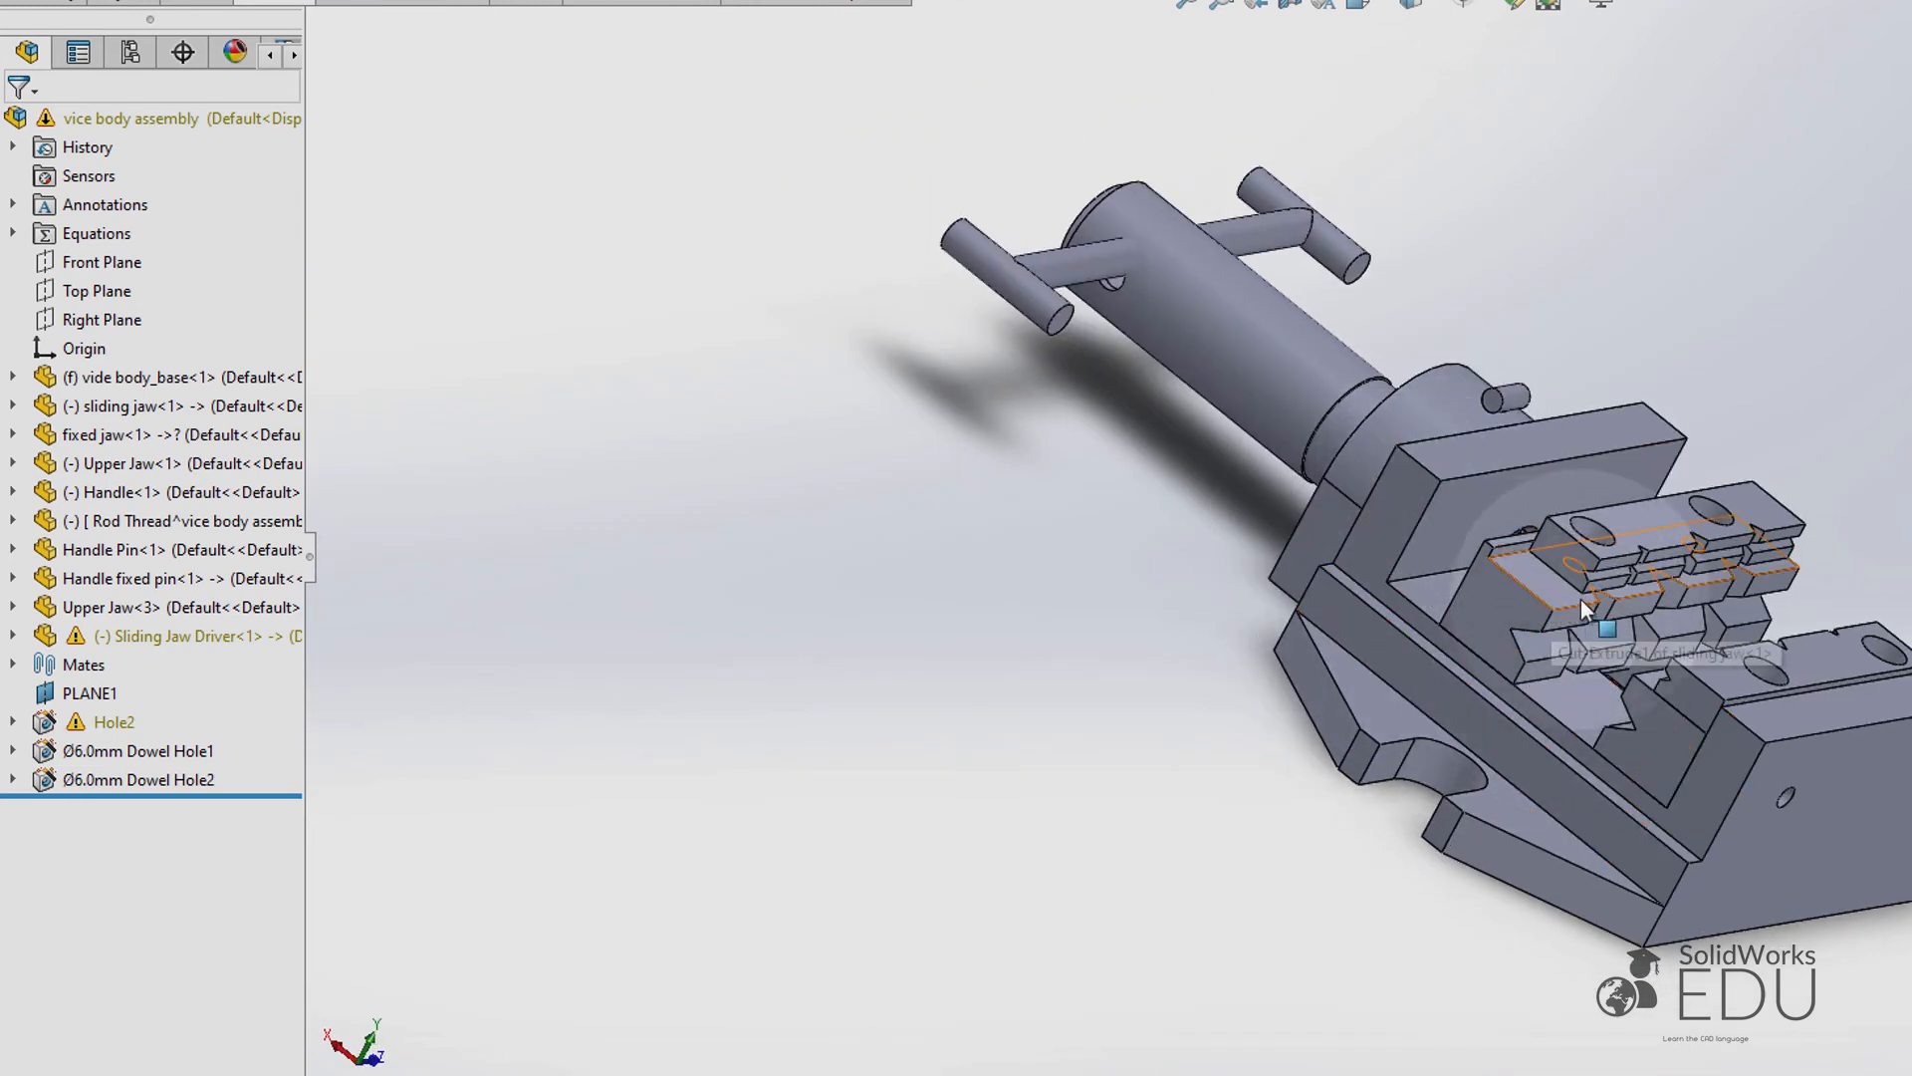
{"action": "middle_click_drag", "start_coordinate": [1556, 577], "coordinate": [1539, 662]}
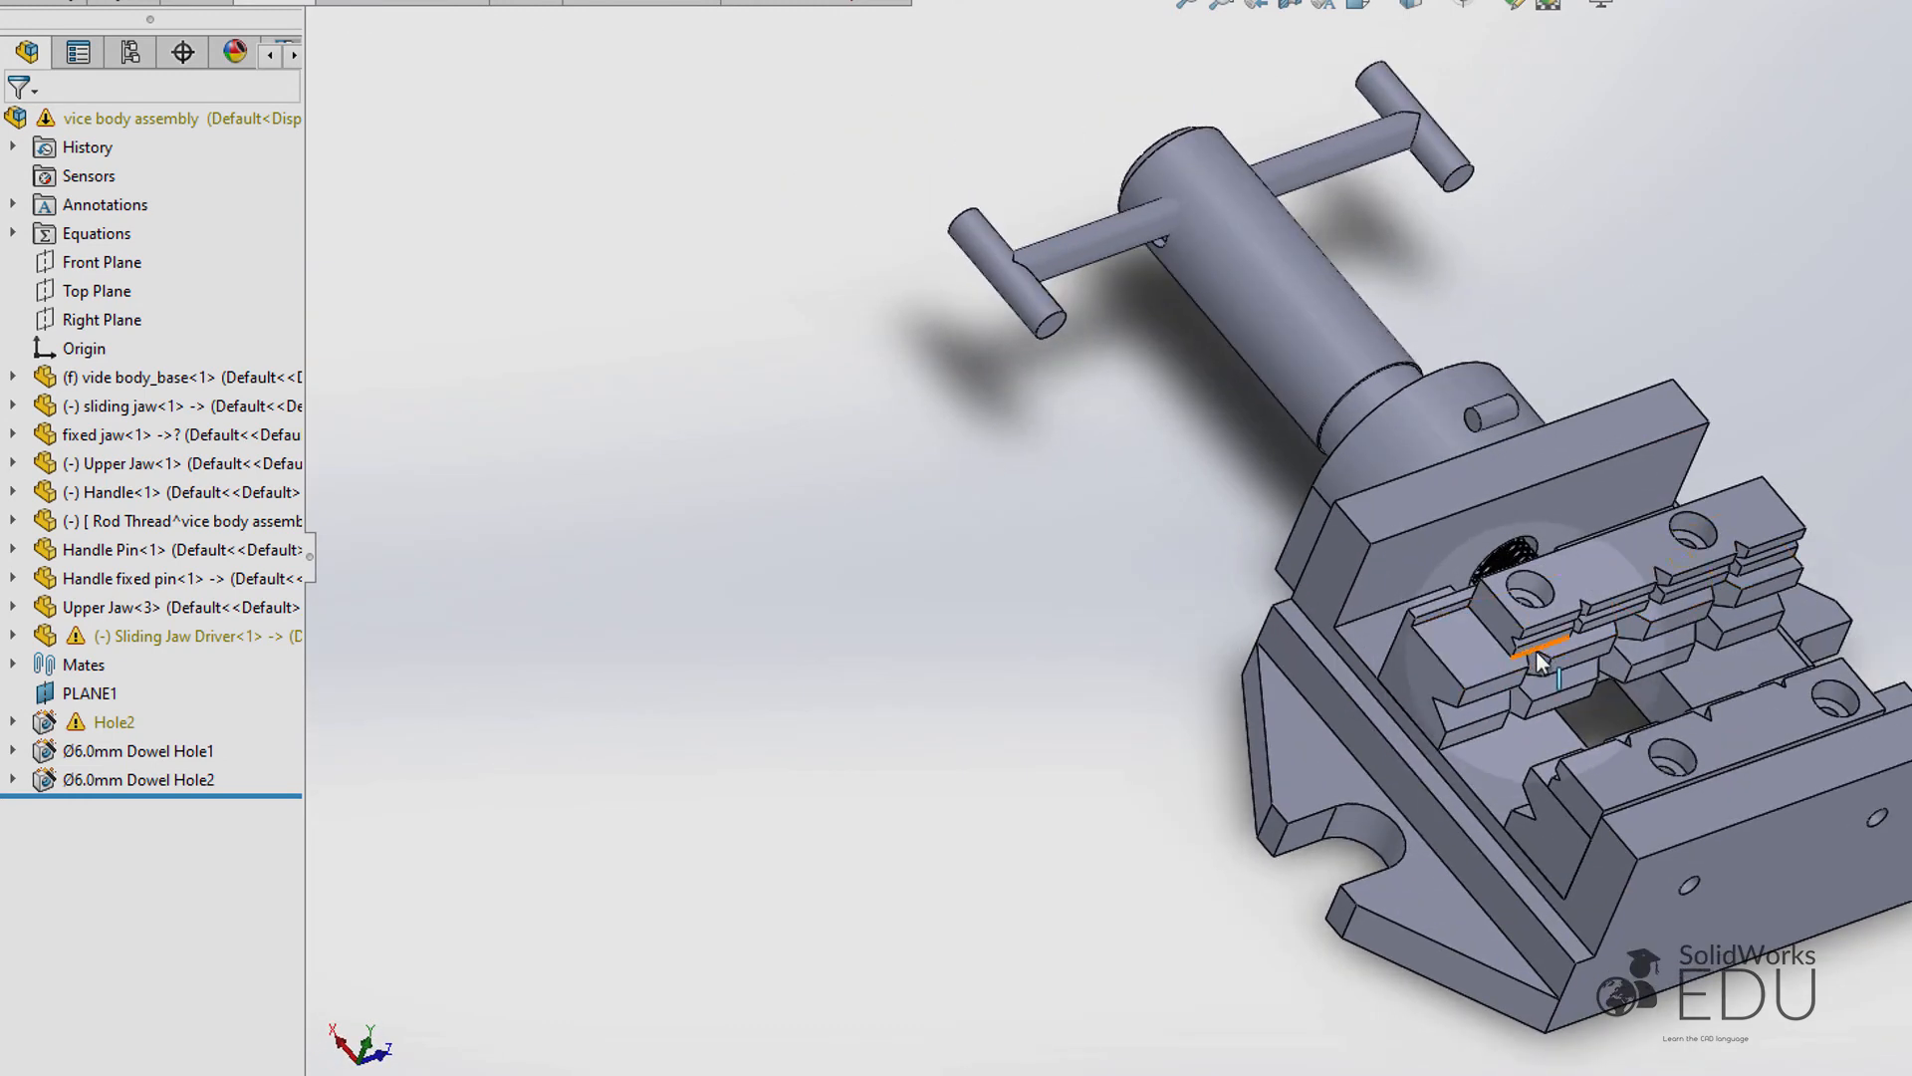
{"action": "scroll", "coordinate": [1539, 662], "scroll_direction": "down", "scroll_amount": 5}
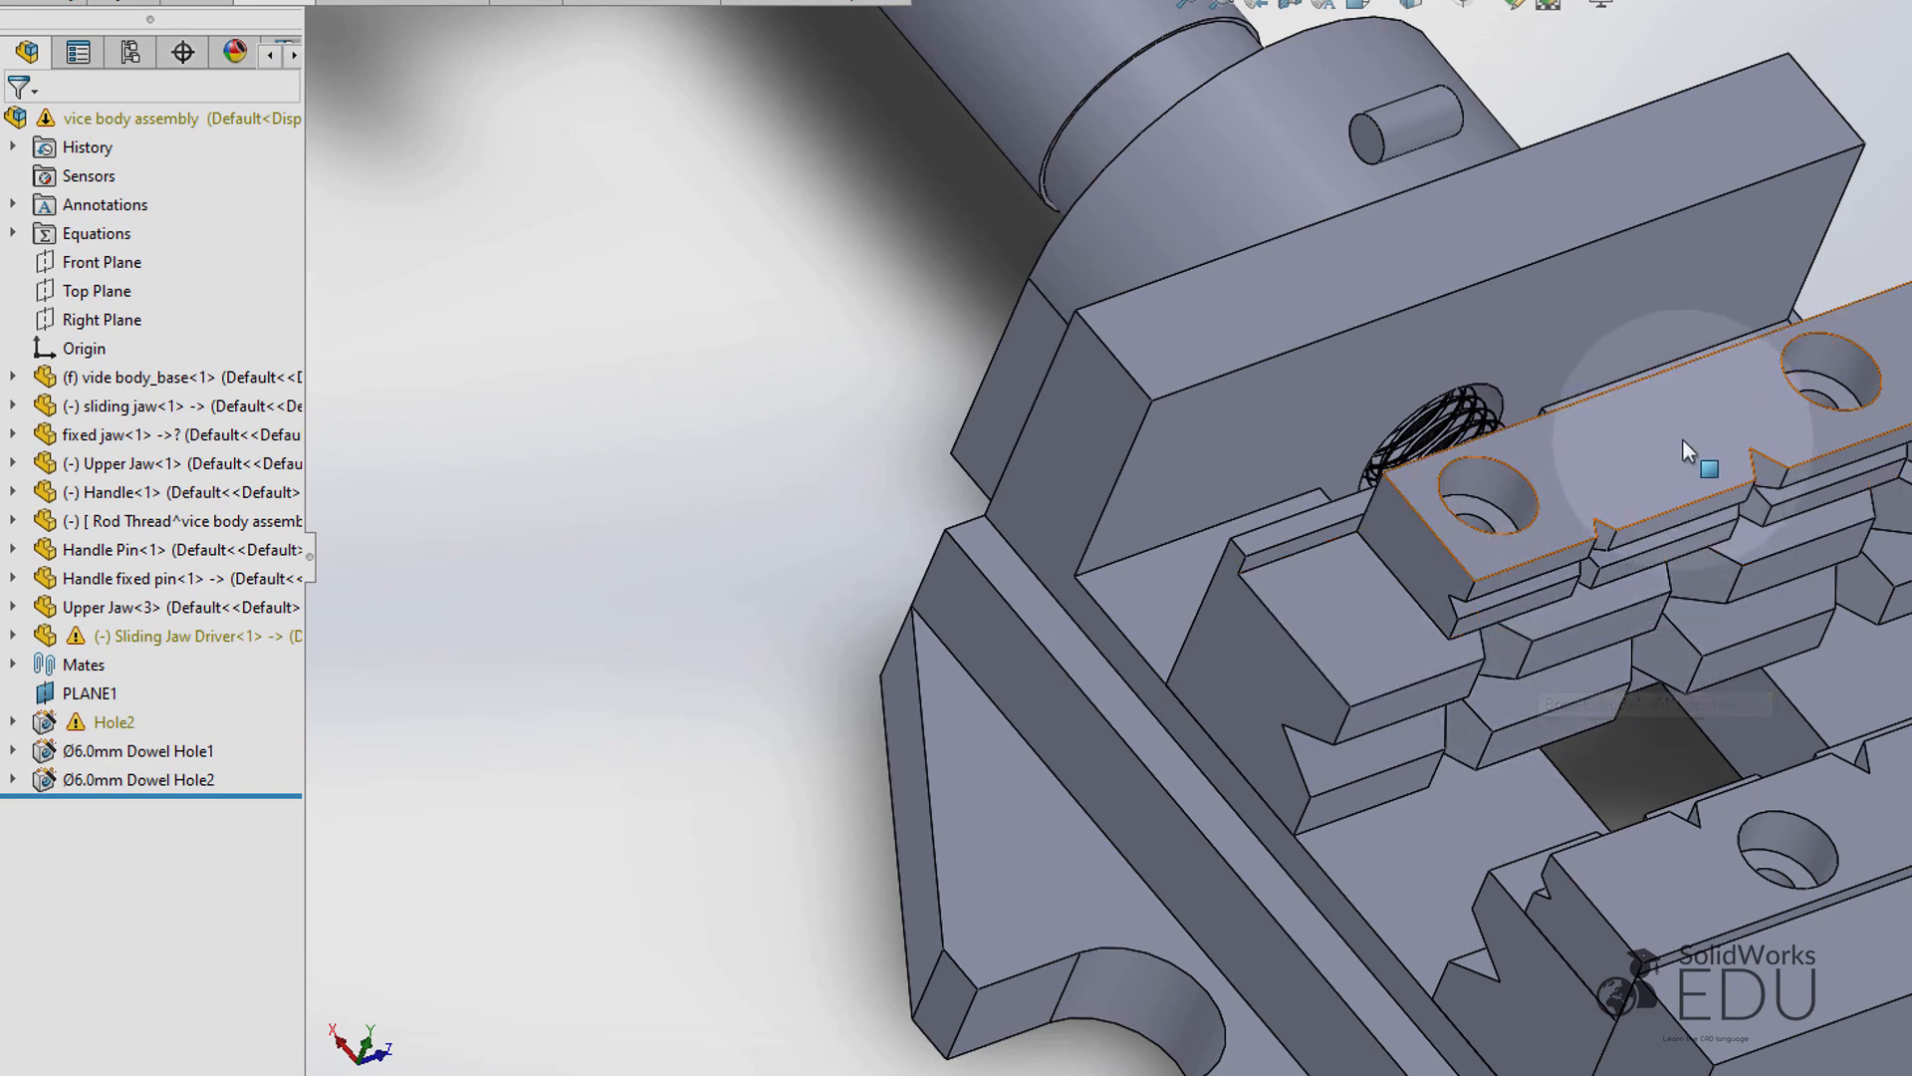